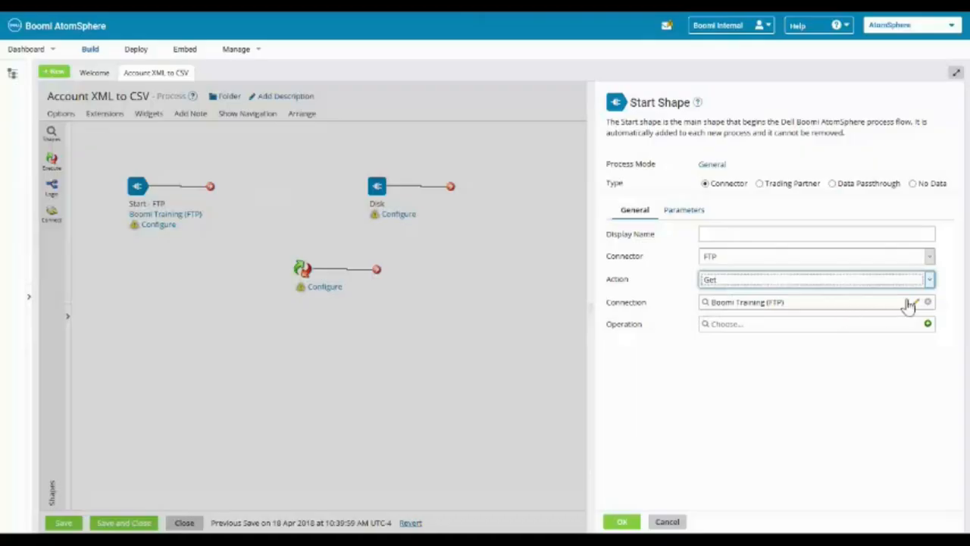
Step: Open the Start shape's Boomi Training (FTP) connection, review its connection mode options, and save and close it
{"action": "left_click", "coordinate": [906, 304]}
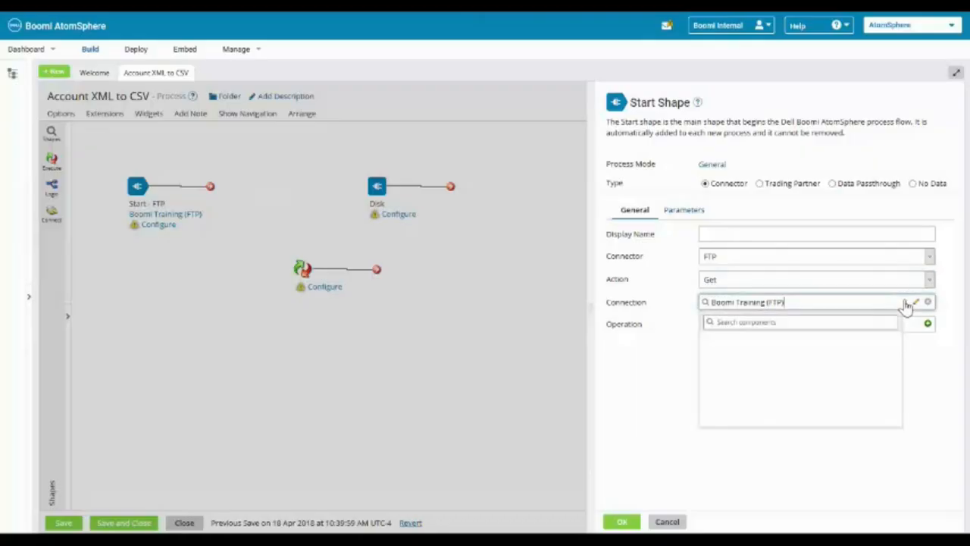
{"action": "left_click", "coordinate": [914, 304]}
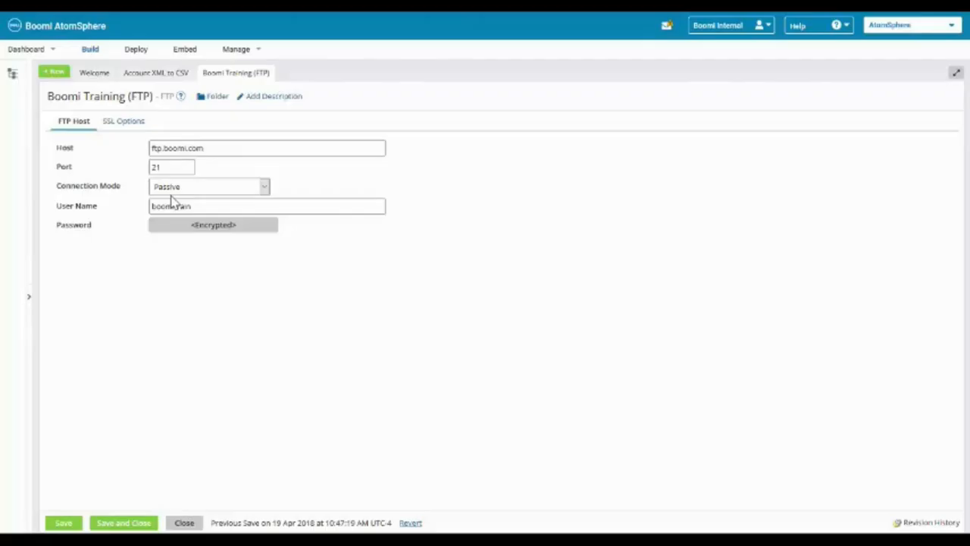
{"action": "left_click", "coordinate": [264, 188]}
{"action": "left_click", "coordinate": [264, 194]}
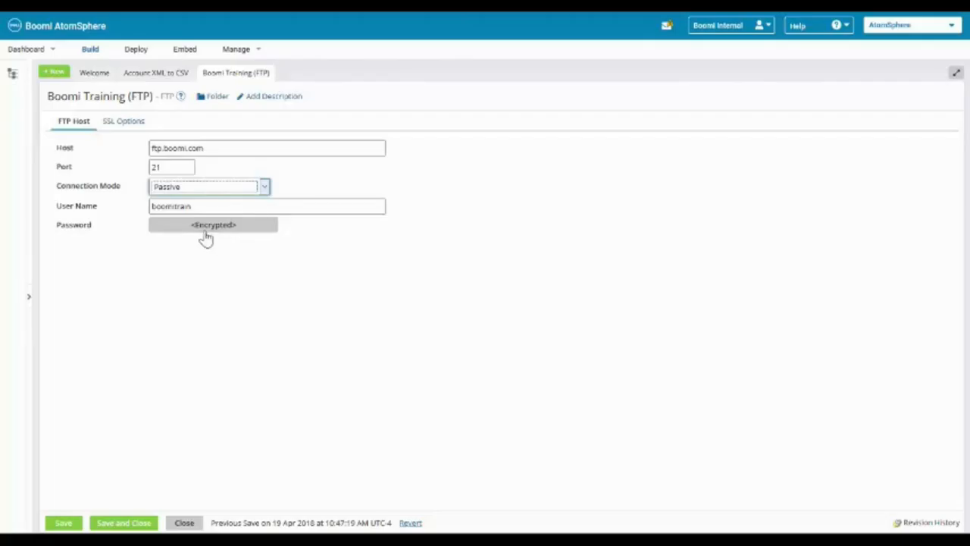
{"action": "left_click", "coordinate": [128, 524]}
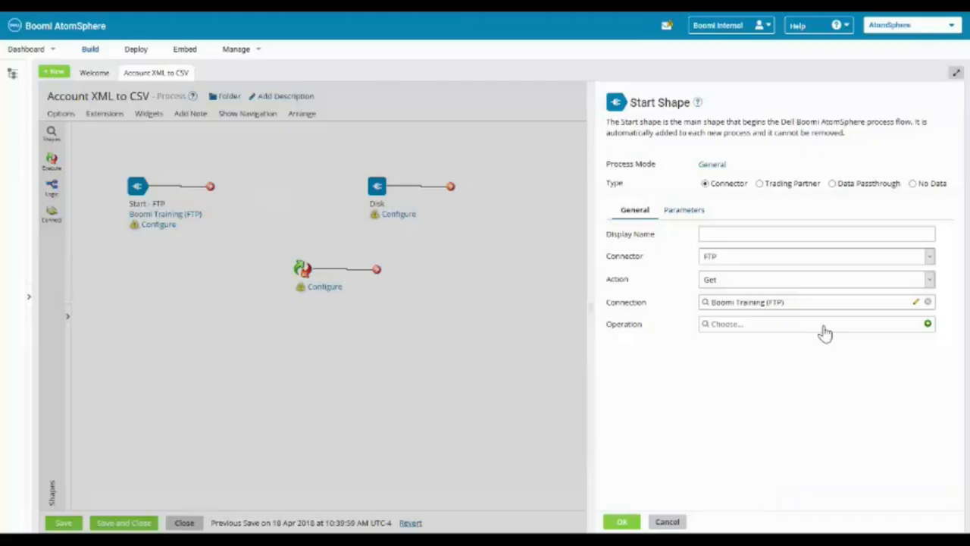
Step: Create a new FTP operation for the Start shape and name it Account XML Get
{"action": "left_click", "coordinate": [927, 326]}
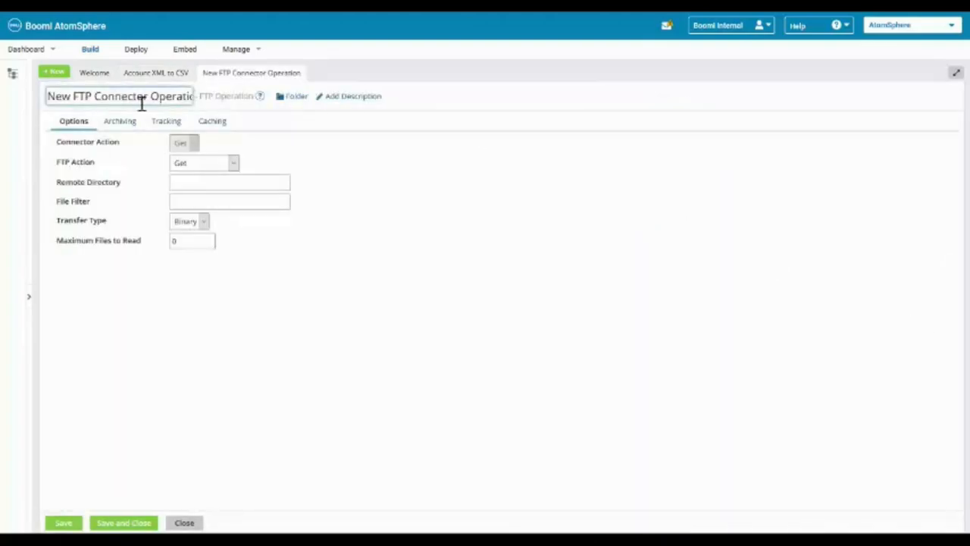
{"action": "left_click_drag", "start_coordinate": [47, 97], "coordinate": [237, 105]}
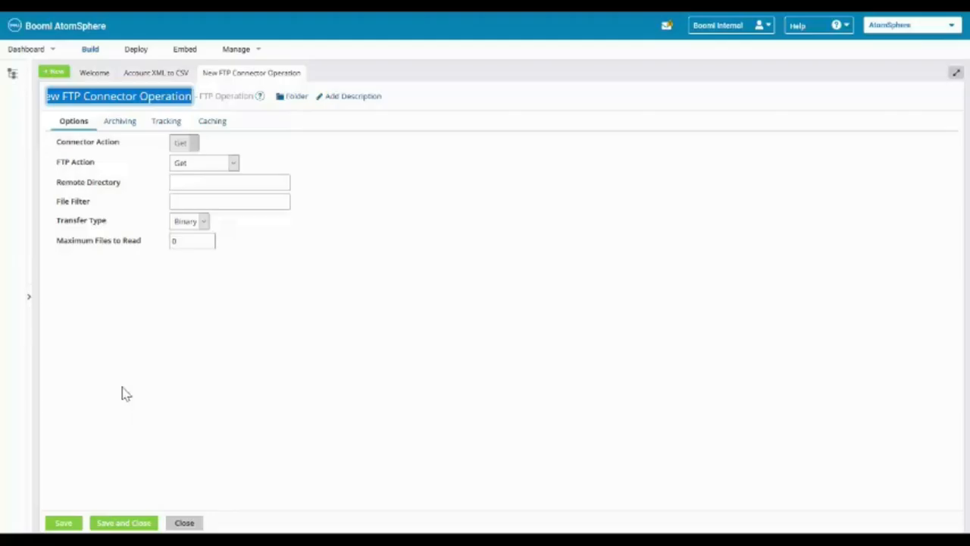
{"action": "key", "text": "BackSpace"}
{"action": "type", "text": "A"}
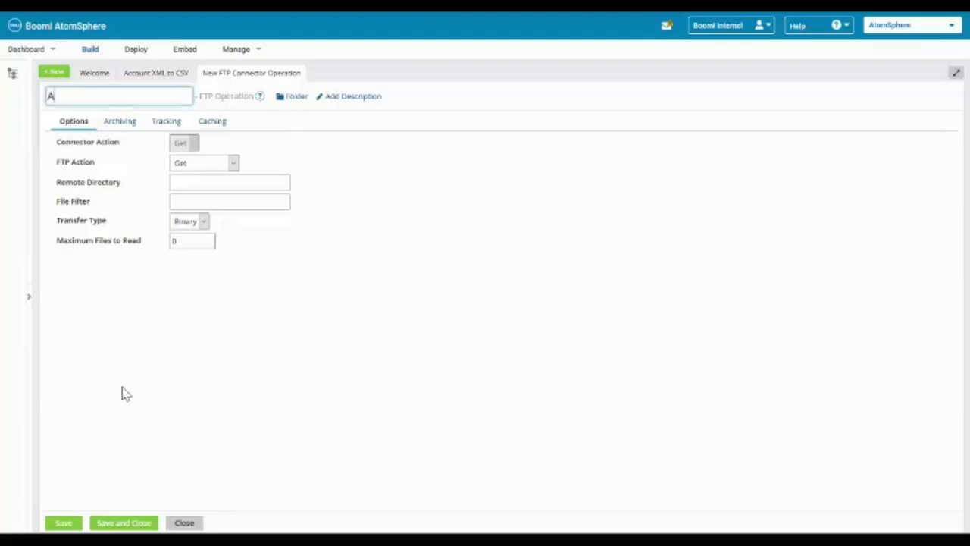
{"action": "type", "text": "ccount XML Get"}
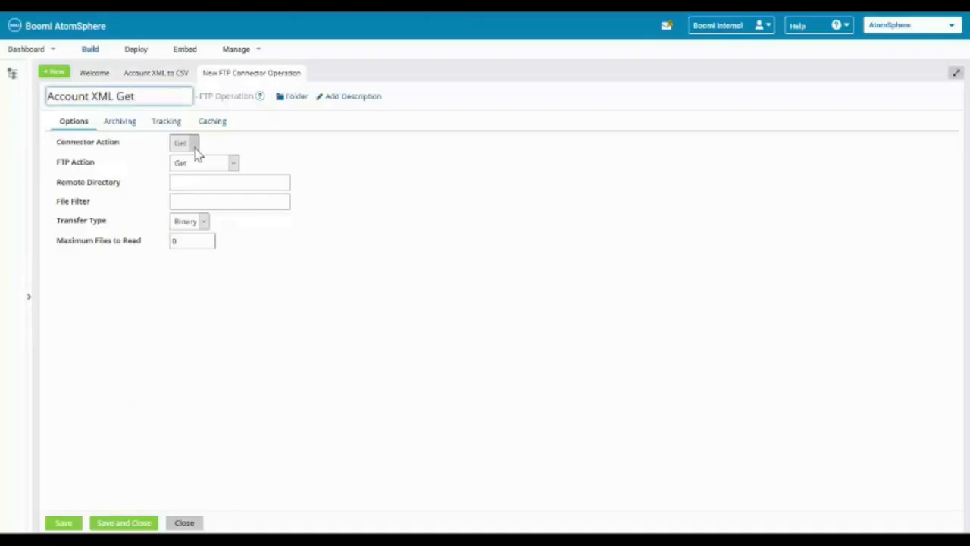
Step: Keep the FTP action as Get, and set the remote directory to accounts and the file filter to Account*
{"action": "left_click", "coordinate": [236, 169]}
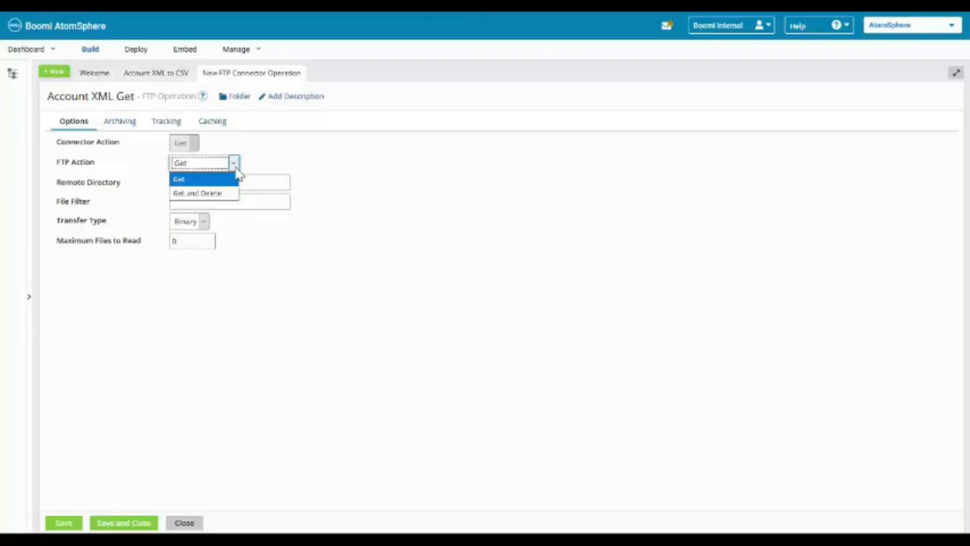
{"action": "left_click", "coordinate": [238, 174]}
{"action": "left_click", "coordinate": [218, 185]}
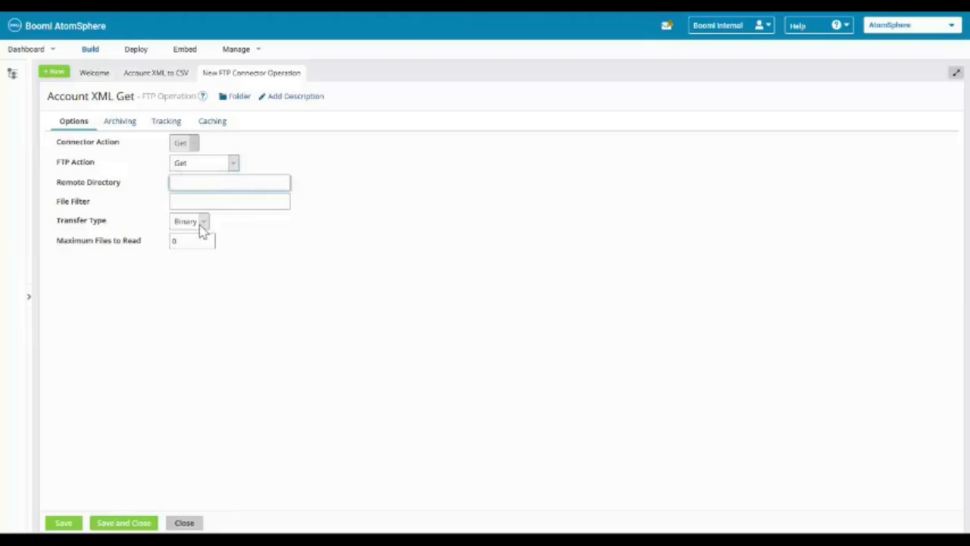
{"action": "type", "text": "accounts"}
{"action": "key", "text": "Tab"}
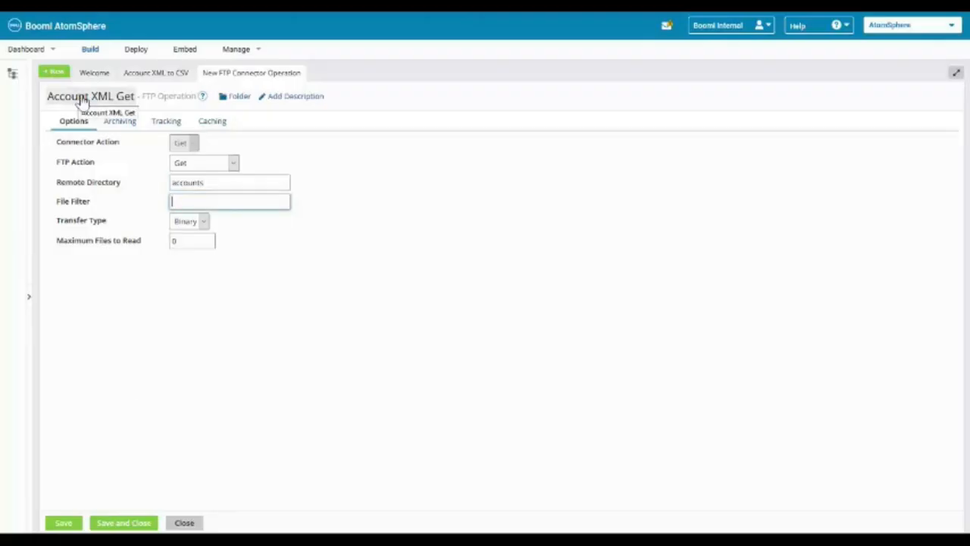
{"action": "type", "text": "Account*"}
Step: Save and close the Account XML Get operation, then apply the Start shape settings and save the process
{"action": "left_click", "coordinate": [63, 522]}
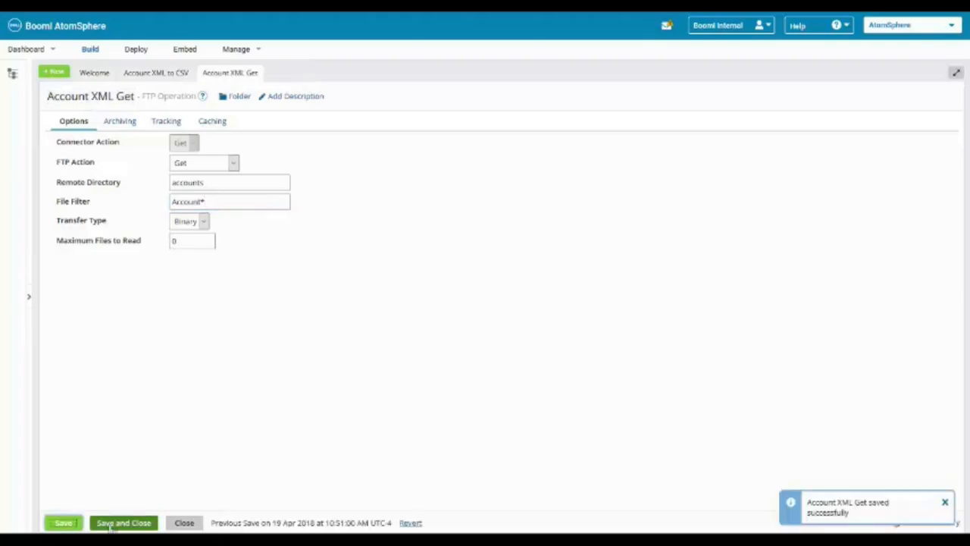
{"action": "left_click", "coordinate": [113, 524]}
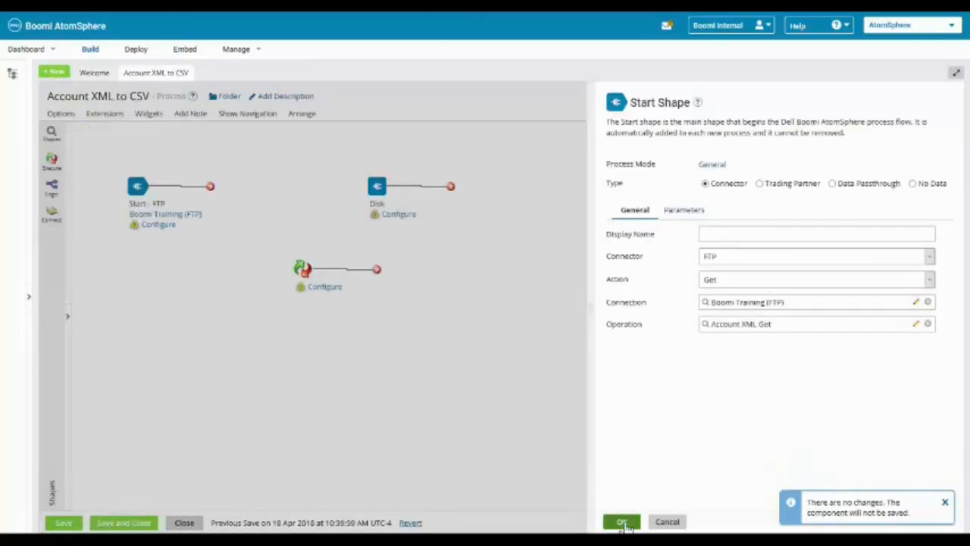
{"action": "left_click", "coordinate": [622, 522]}
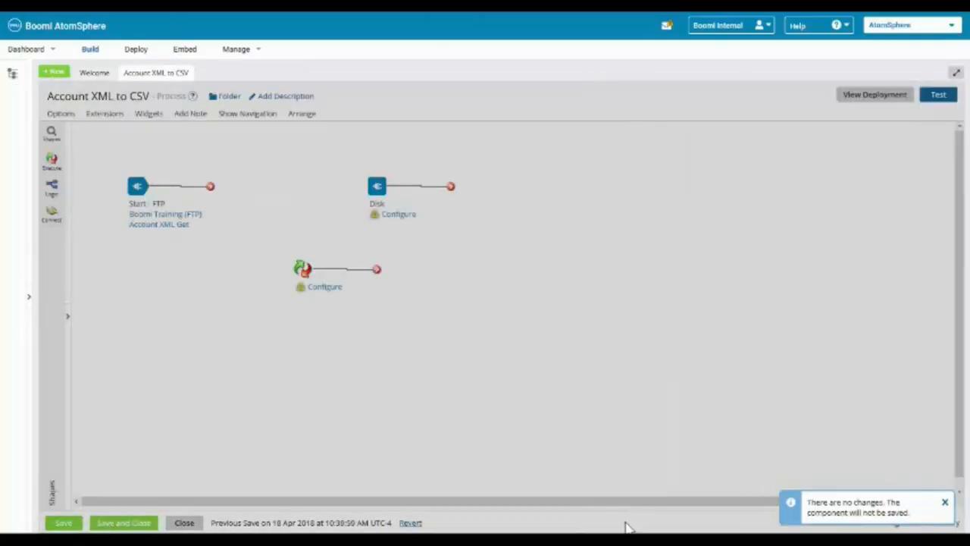
{"action": "left_click", "coordinate": [64, 523]}
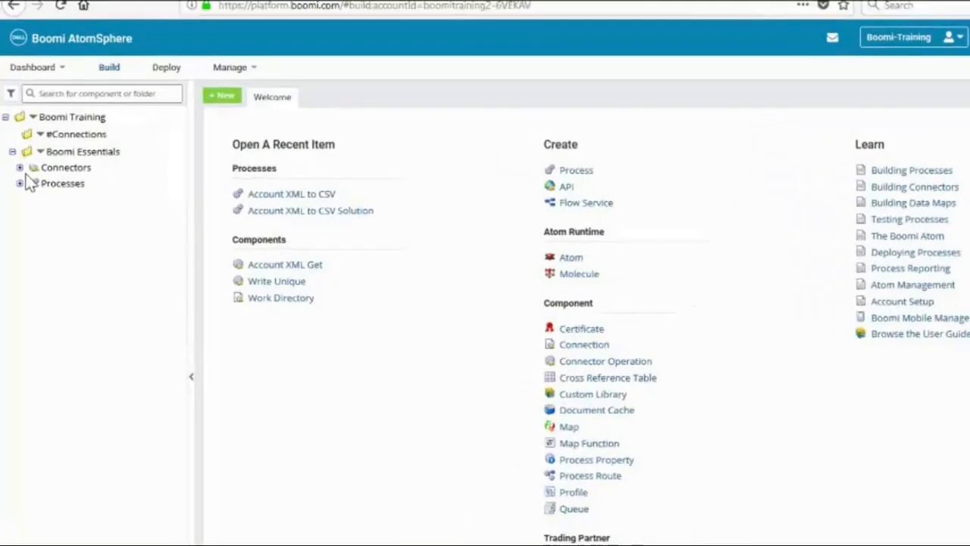
Step: Expand the Boomi Essentials folder's processes, FTP connections and FTP operations in the component tree
{"action": "left_click", "coordinate": [35, 331]}
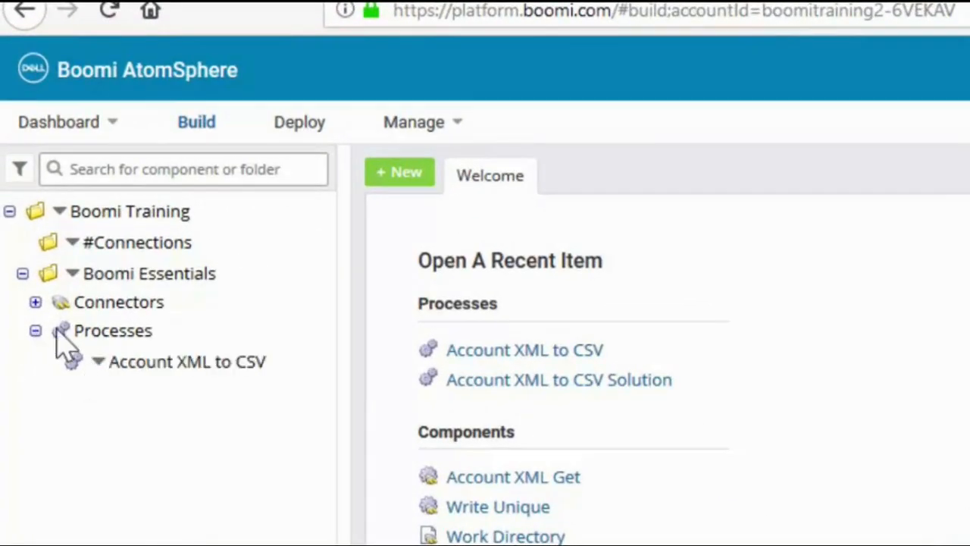
{"action": "left_click", "coordinate": [36, 302]}
{"action": "left_click", "coordinate": [48, 331]}
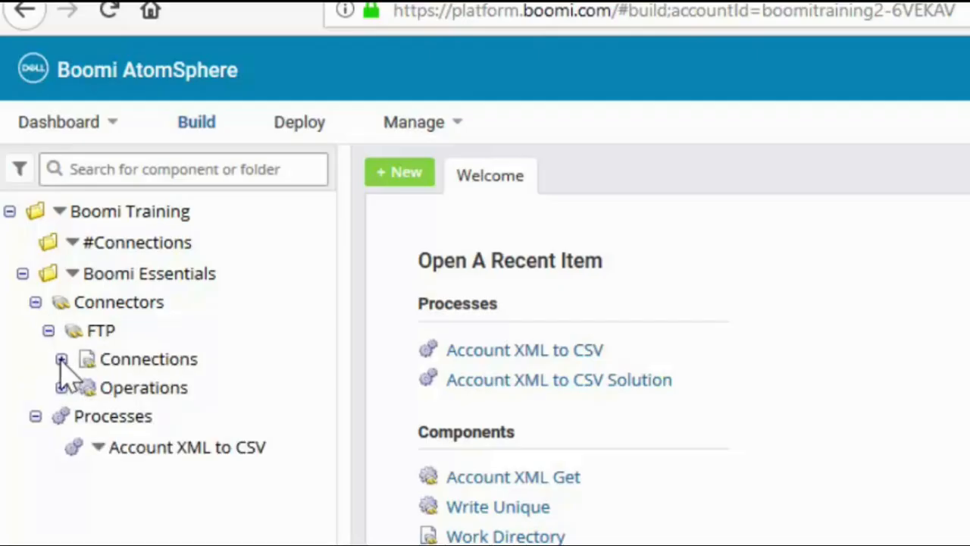
{"action": "left_click", "coordinate": [62, 359]}
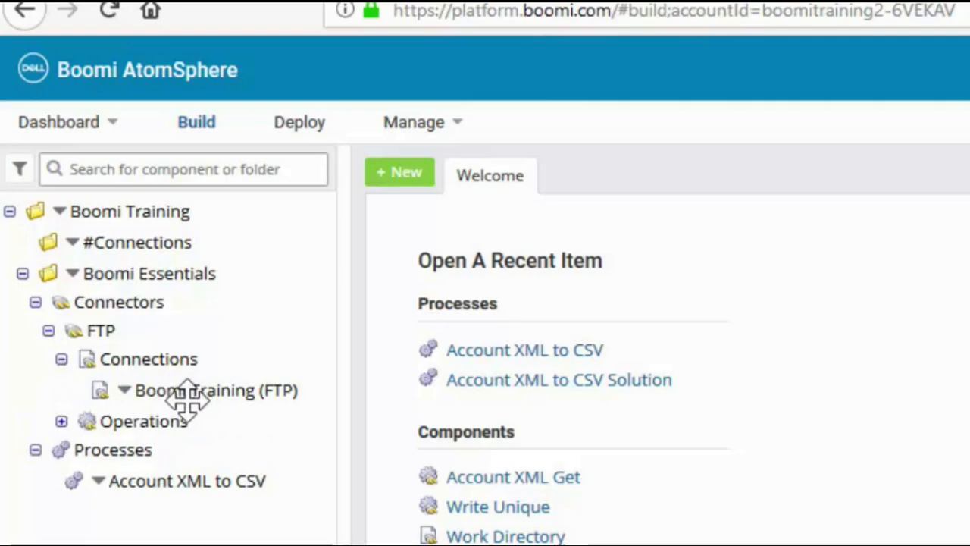
{"action": "left_click", "coordinate": [61, 422]}
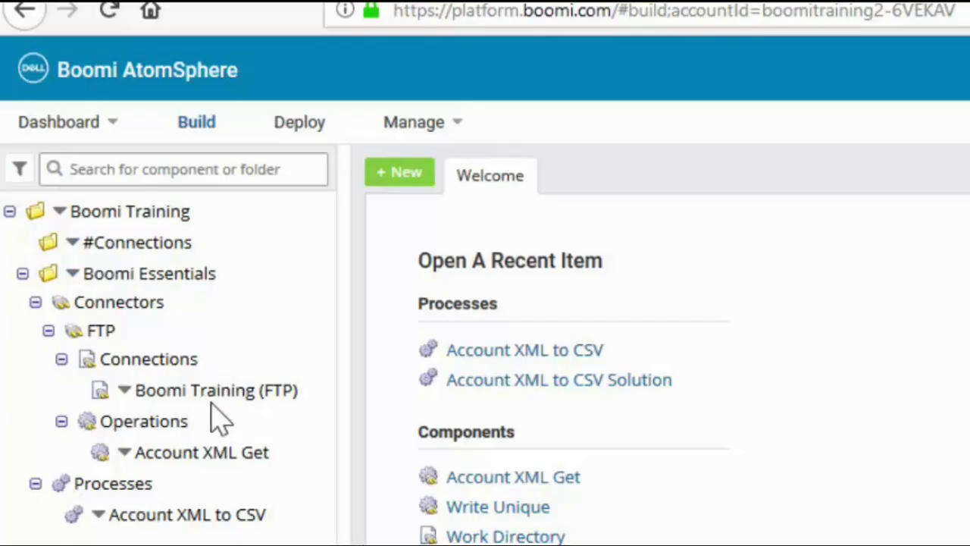
Step: Move the Boomi Training (FTP) connection from the Boomi Essentials folder into the #Connections folder
{"action": "left_click_drag", "start_coordinate": [215, 393], "coordinate": [217, 390]}
{"action": "left_click_drag", "start_coordinate": [219, 390], "coordinate": [214, 241]}
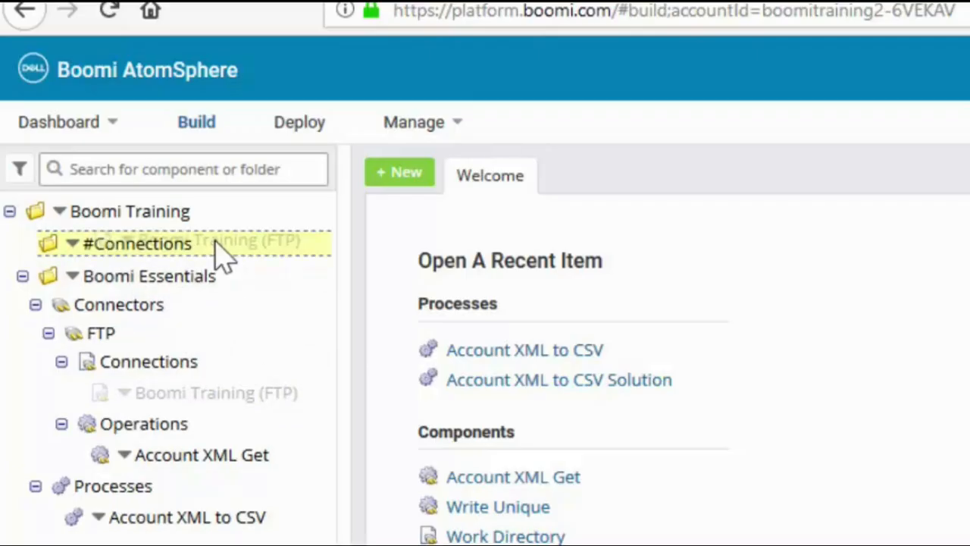
{"action": "left_click_drag", "start_coordinate": [215, 240], "coordinate": [211, 239]}
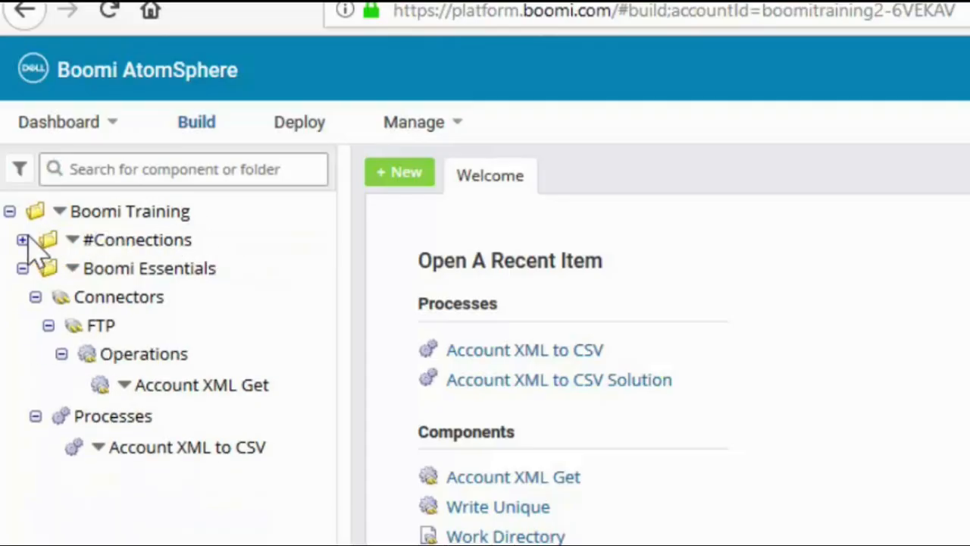
Step: Expand the #Connections folder down to its FTP connections to check the moved component
{"action": "left_click", "coordinate": [23, 240]}
{"action": "left_click", "coordinate": [35, 268]}
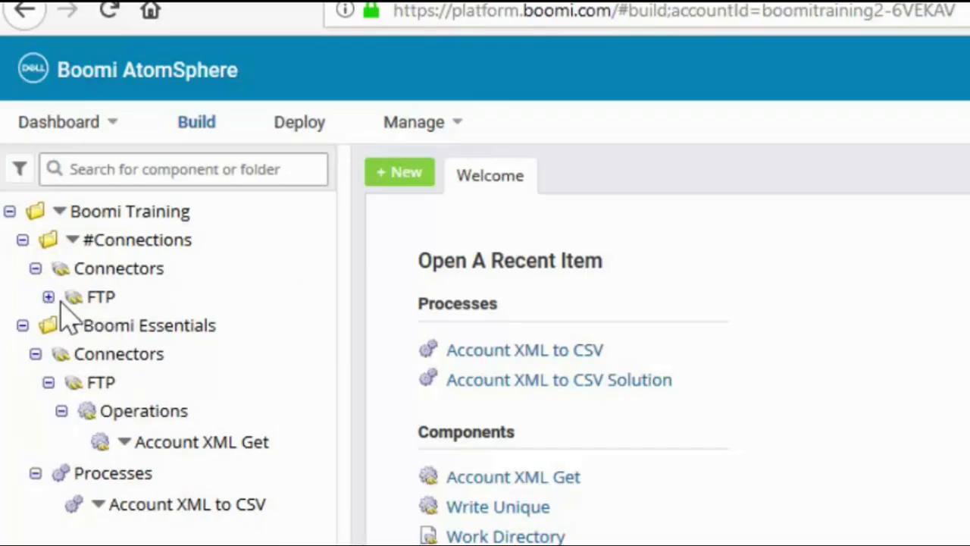
{"action": "left_click", "coordinate": [49, 298]}
{"action": "left_click", "coordinate": [63, 326]}
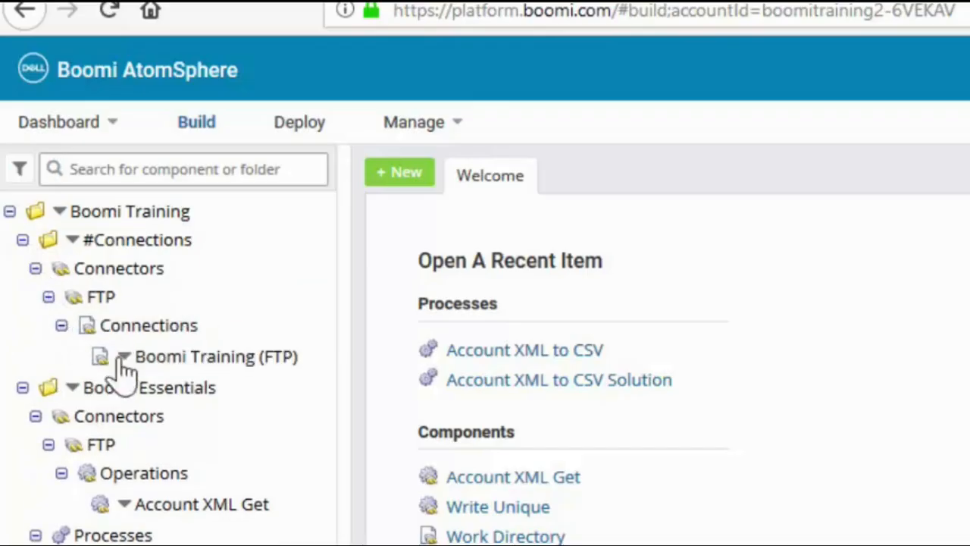
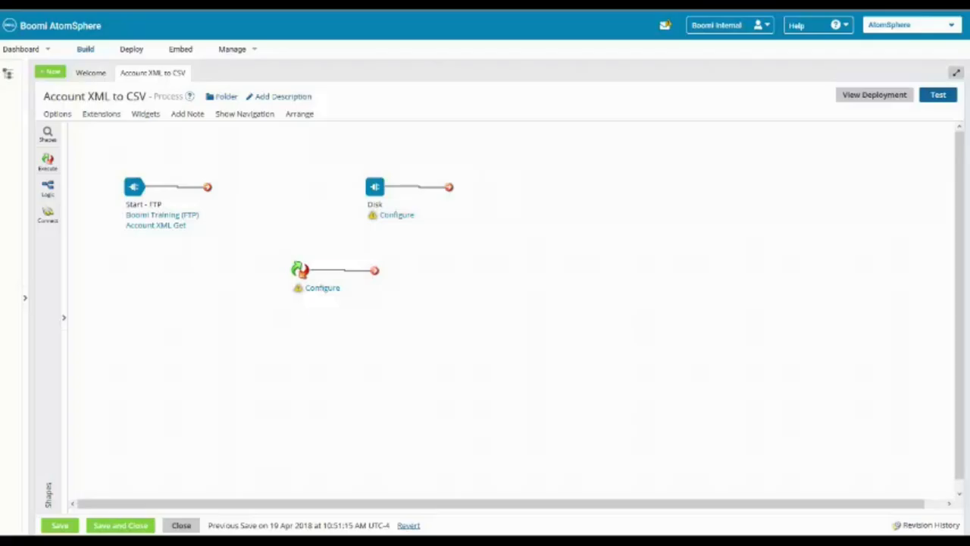
Step: Open the Disk connector shape's configuration and keep its action set to Send
{"action": "mouse_move", "coordinate": [386, 233]}
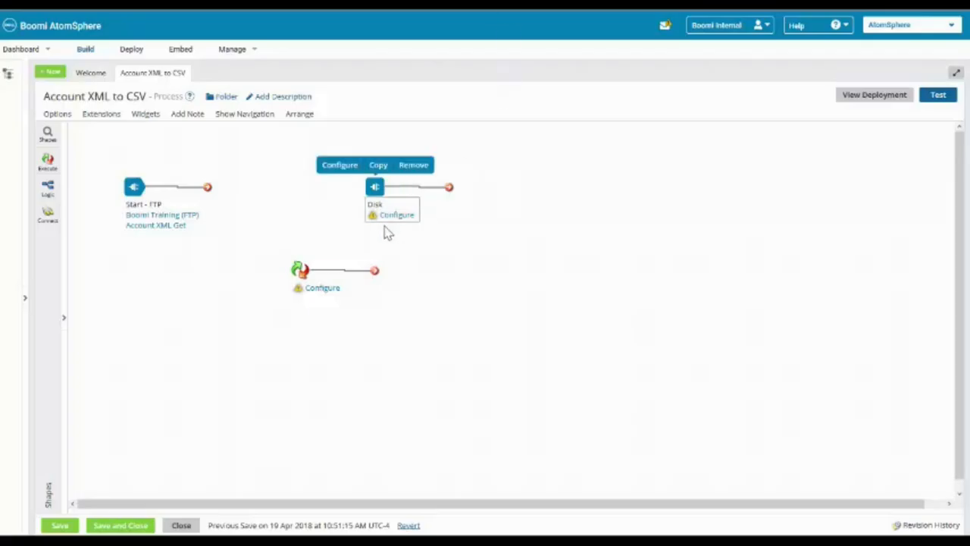
{"action": "left_click", "coordinate": [341, 167]}
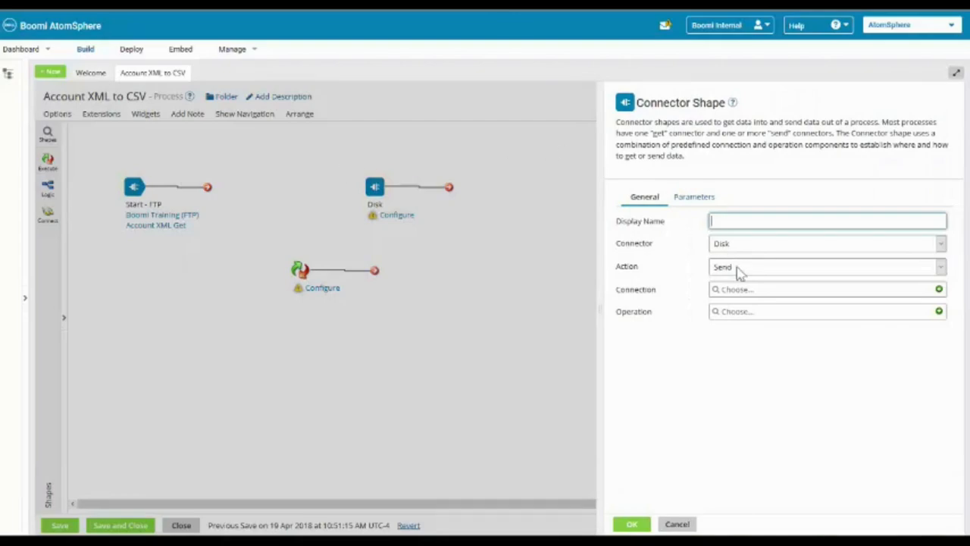
{"action": "left_click", "coordinate": [739, 272]}
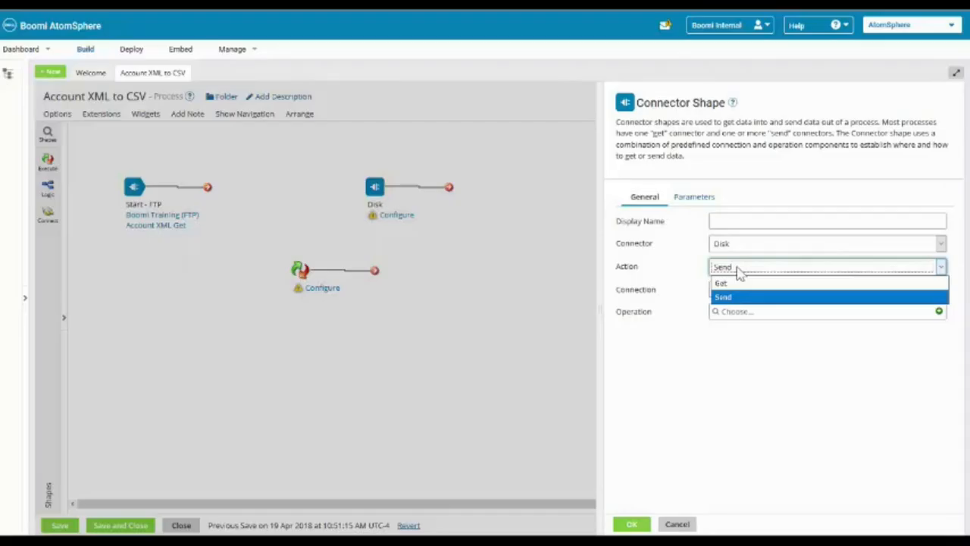
{"action": "left_click", "coordinate": [739, 271]}
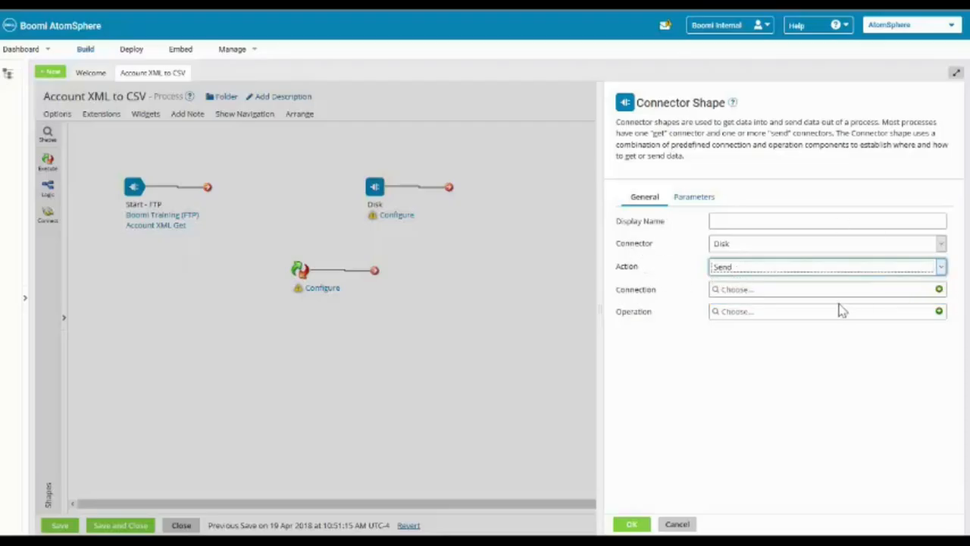
Step: Create a Disk connection named Work Directory with the directory set to work, and save and close it
{"action": "left_click", "coordinate": [939, 292]}
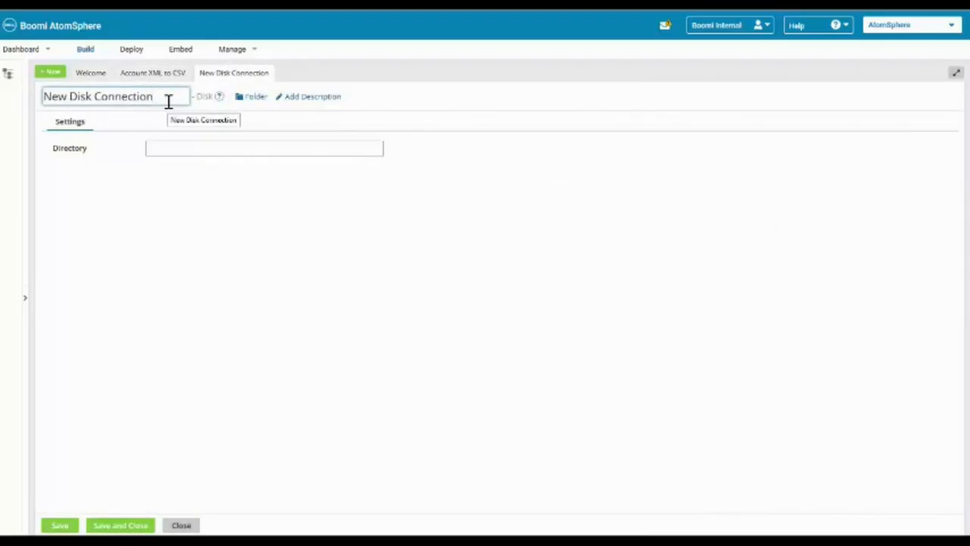
{"action": "left_click_drag", "start_coordinate": [166, 101], "coordinate": [21, 100]}
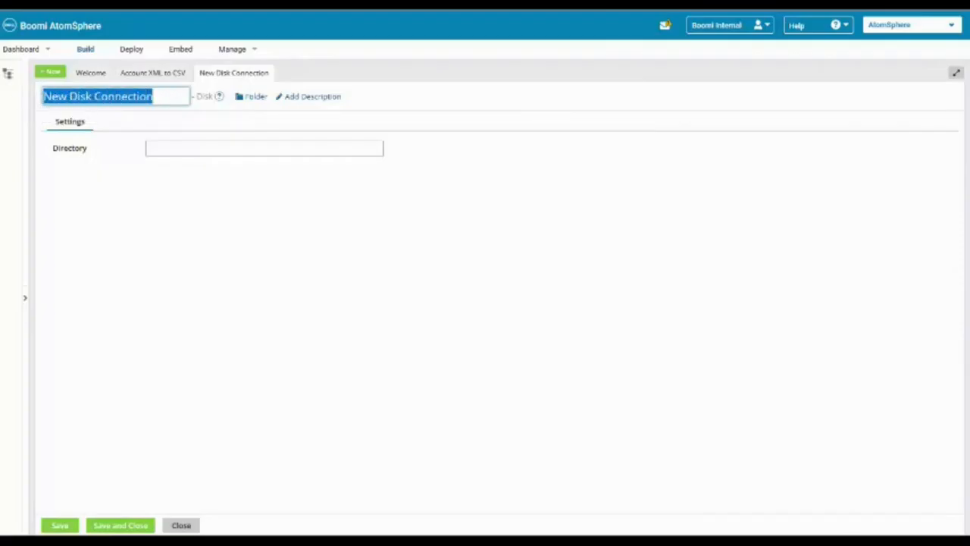
{"action": "type", "text": "Wo"}
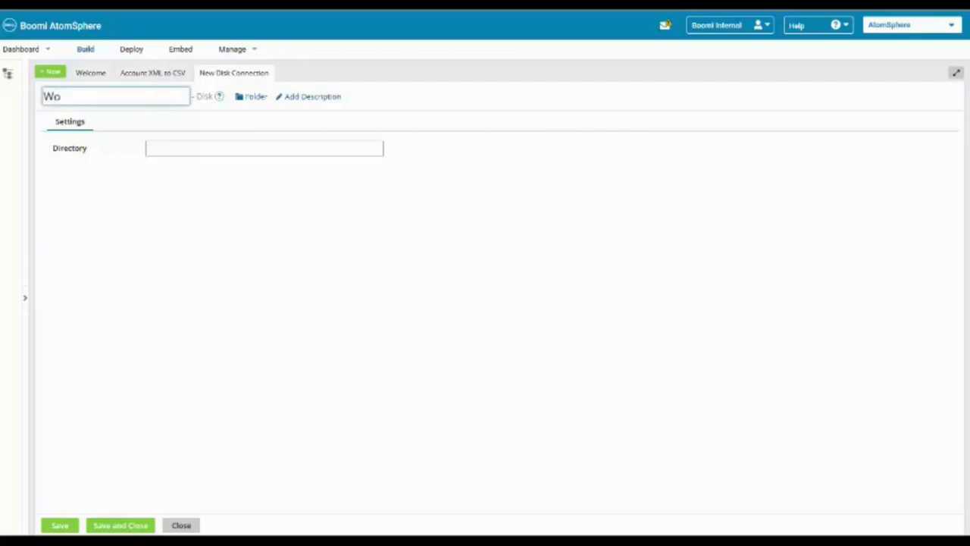
{"action": "type", "text": "rk Directory"}
{"action": "left_click", "coordinate": [183, 148]}
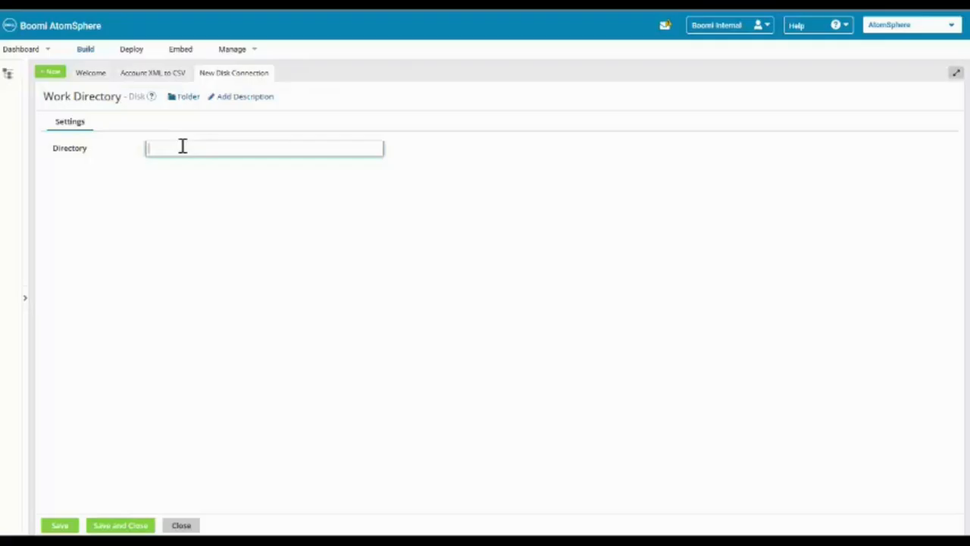
{"action": "type", "text": "work"}
{"action": "left_click", "coordinate": [137, 528]}
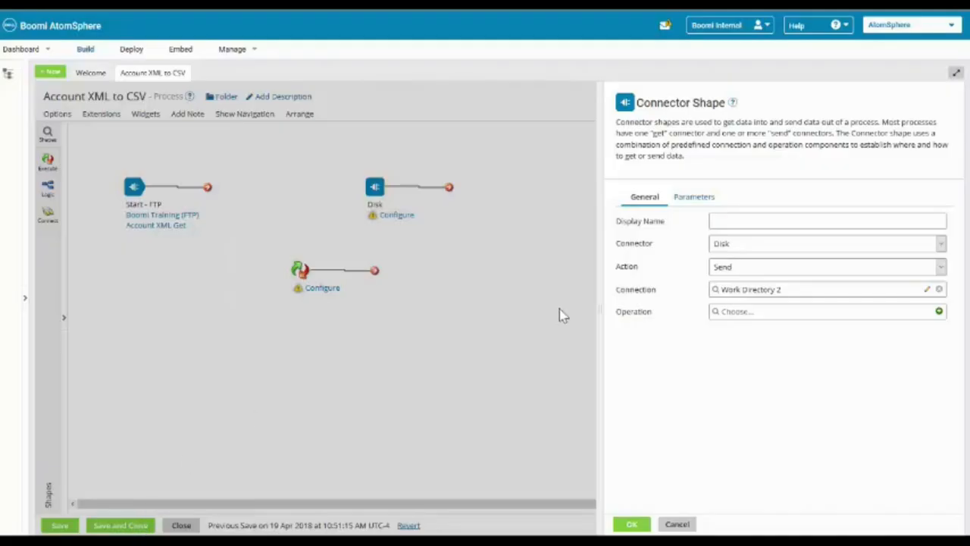
Step: Create a Disk Send operation named Write Unique and enable creating the directory if it doesn't exist
{"action": "left_click", "coordinate": [938, 313]}
{"action": "left_click_drag", "start_coordinate": [47, 97], "coordinate": [199, 96]}
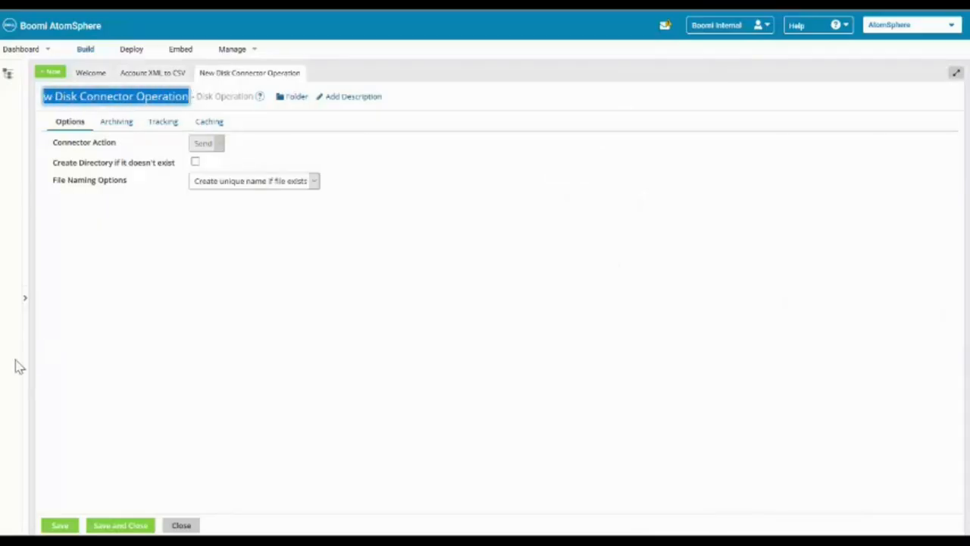
{"action": "type", "text": "Wr"}
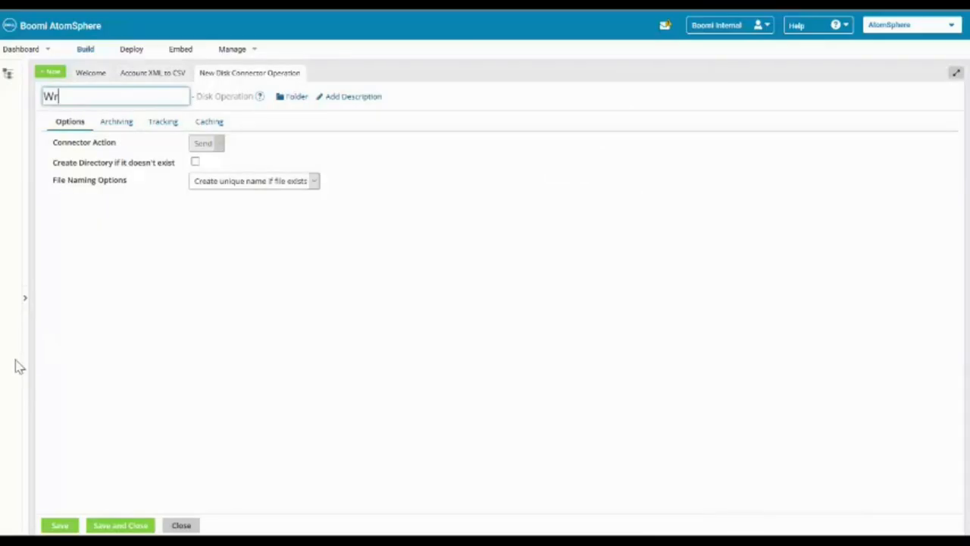
{"action": "type", "text": "ite Unique"}
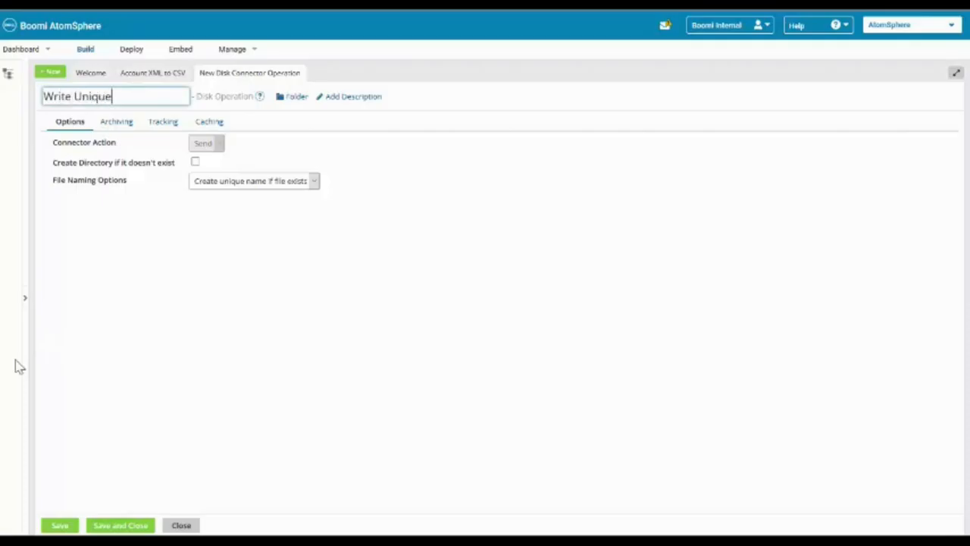
{"action": "left_click", "coordinate": [195, 164]}
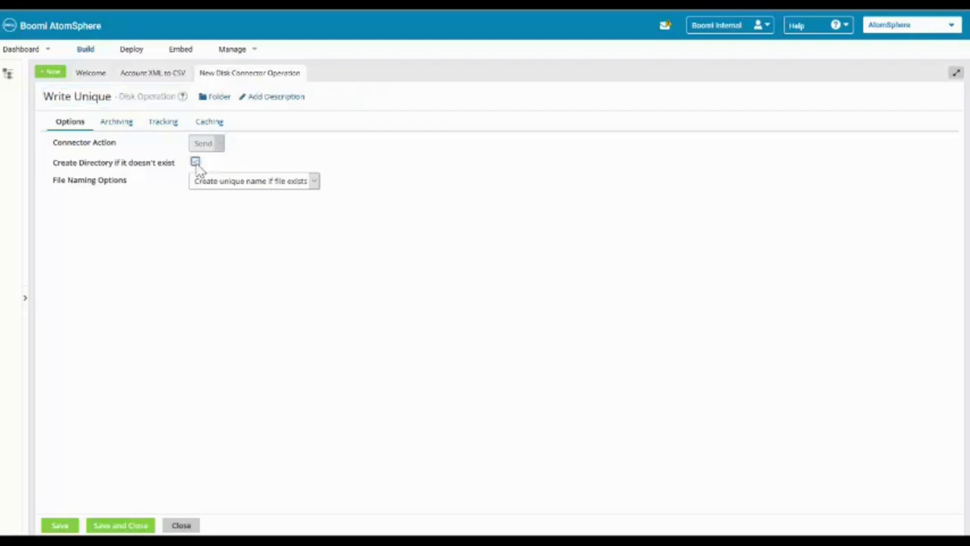
Step: Keep file naming at Create unique name if file exists, save and close the operation, and confirm the Disk connector configuration
{"action": "left_click", "coordinate": [317, 188]}
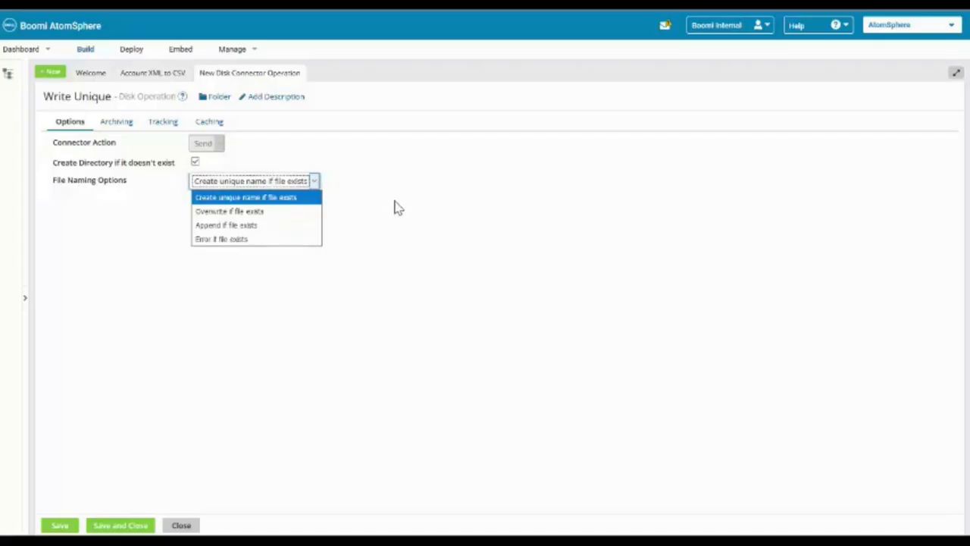
{"action": "left_click", "coordinate": [305, 198]}
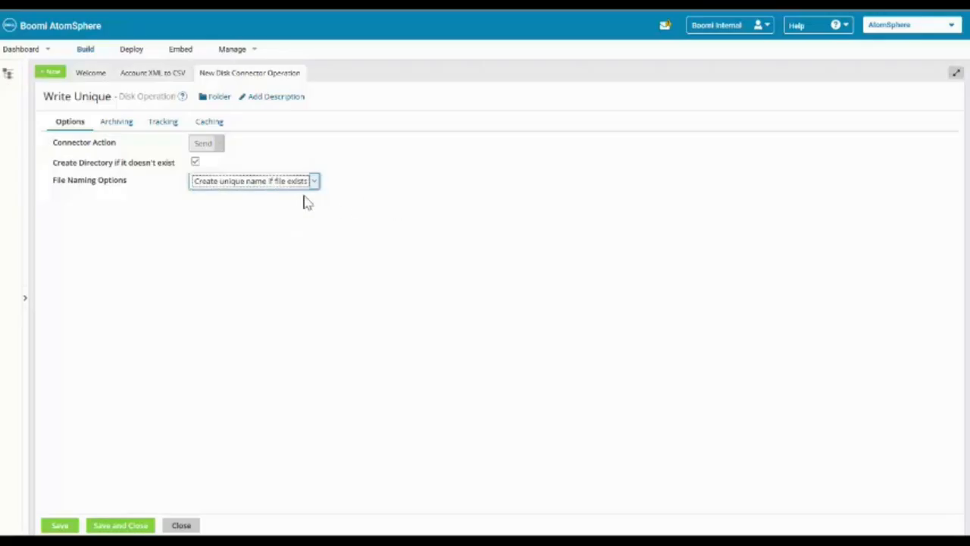
{"action": "left_click", "coordinate": [113, 526]}
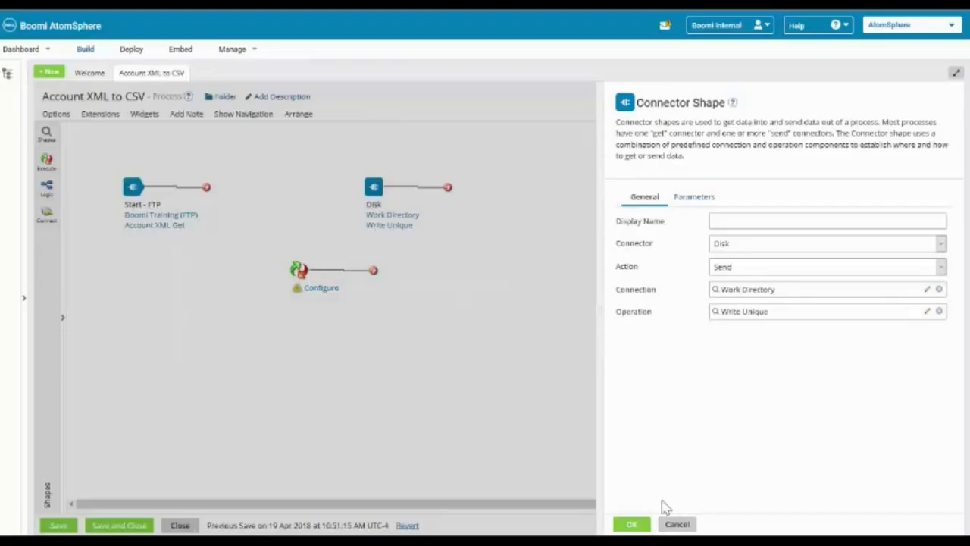
{"action": "left_click", "coordinate": [632, 525]}
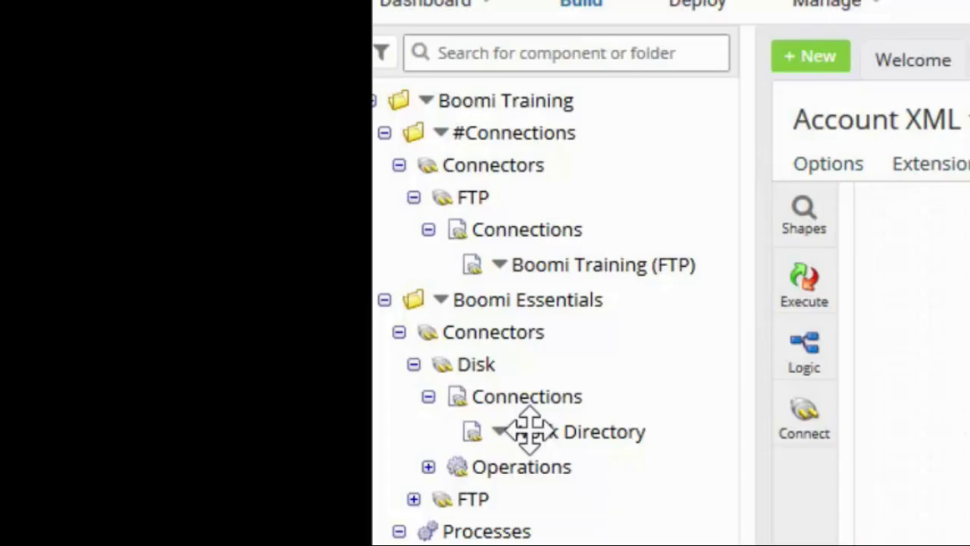
Step: Move the Work Directory connection from Boomi Essentials into the #Connections folder and expand its Disk connections there
{"action": "left_click_drag", "start_coordinate": [536, 432], "coordinate": [573, 136]}
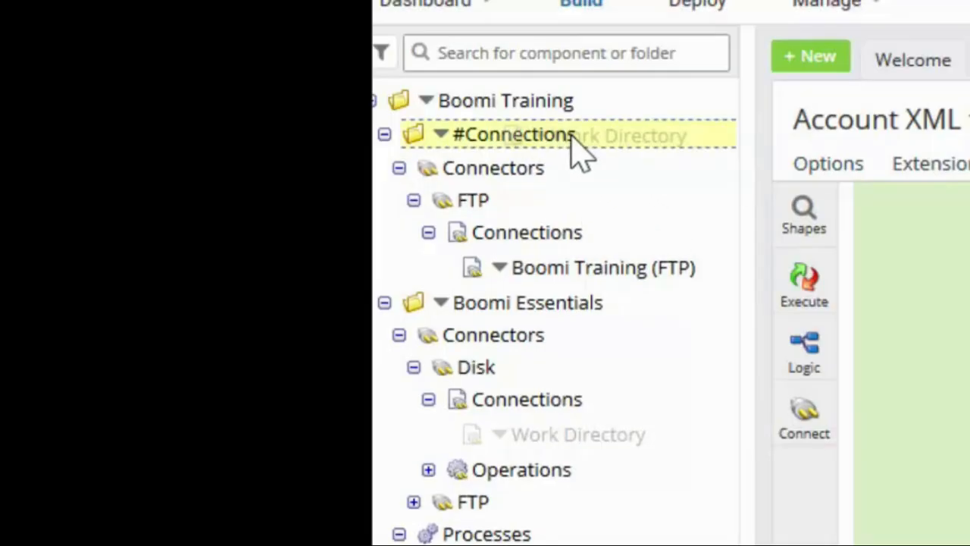
{"action": "left_click_drag", "start_coordinate": [573, 137], "coordinate": [573, 136]}
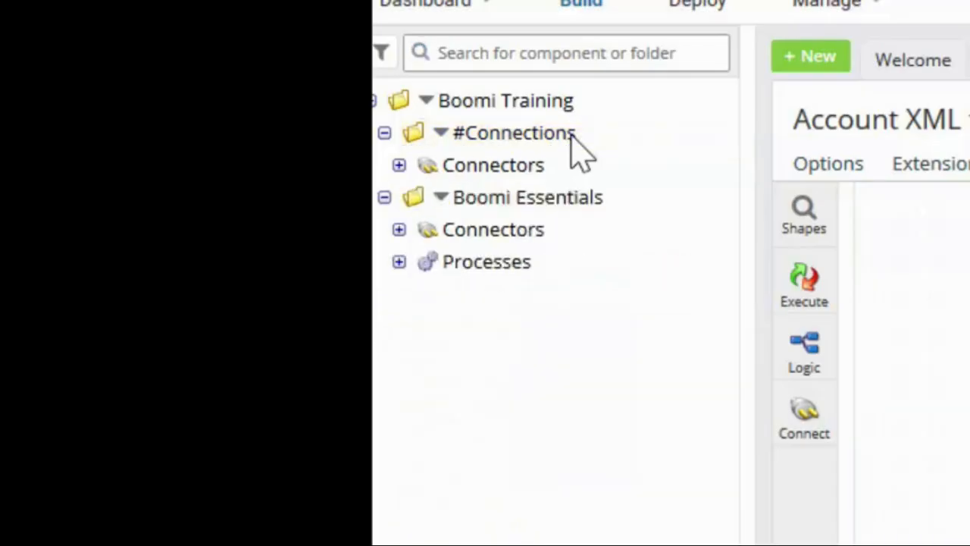
{"action": "left_click", "coordinate": [414, 198]}
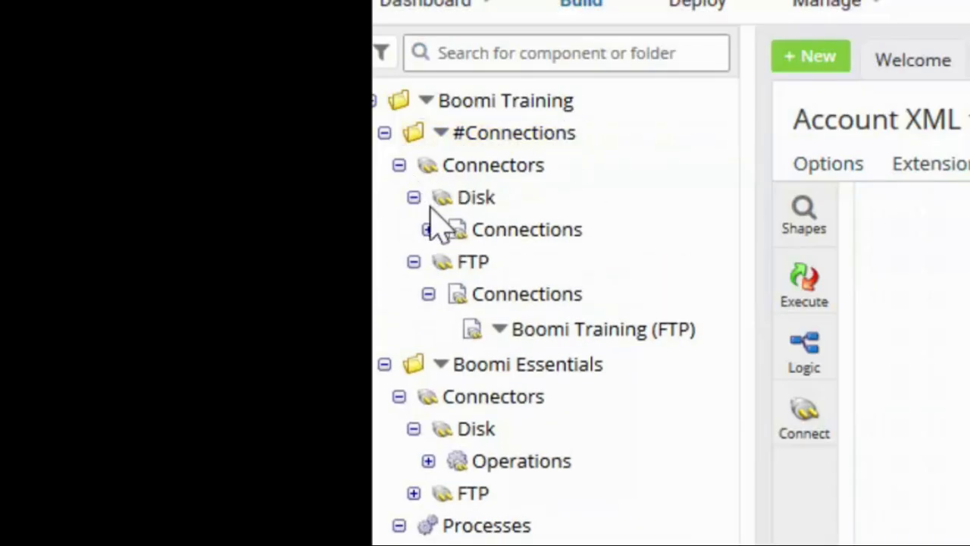
{"action": "left_click", "coordinate": [428, 230]}
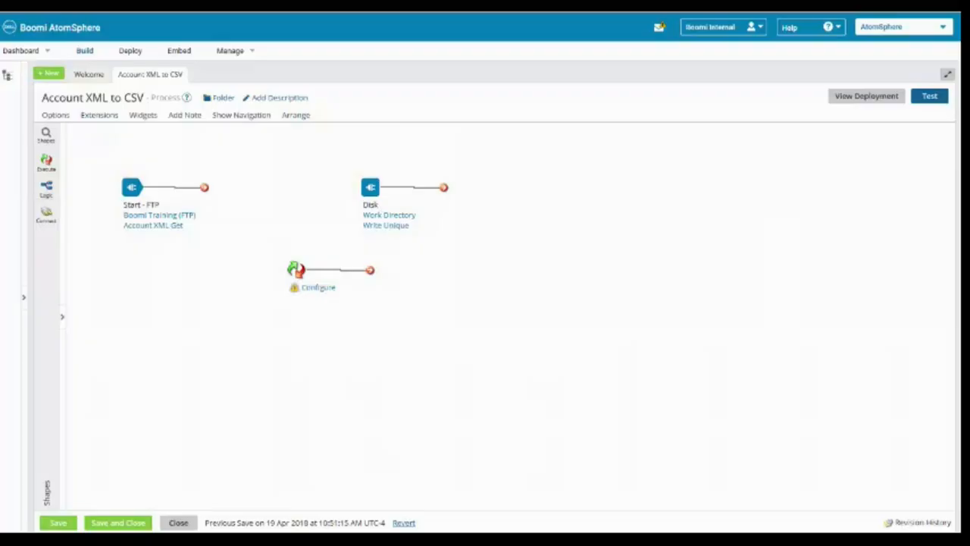
Step: Connect the Start FTP shape's output path to the Disk shape
{"action": "mouse_move", "coordinate": [162, 212]}
{"action": "left_click_drag", "start_coordinate": [206, 188], "coordinate": [368, 188]}
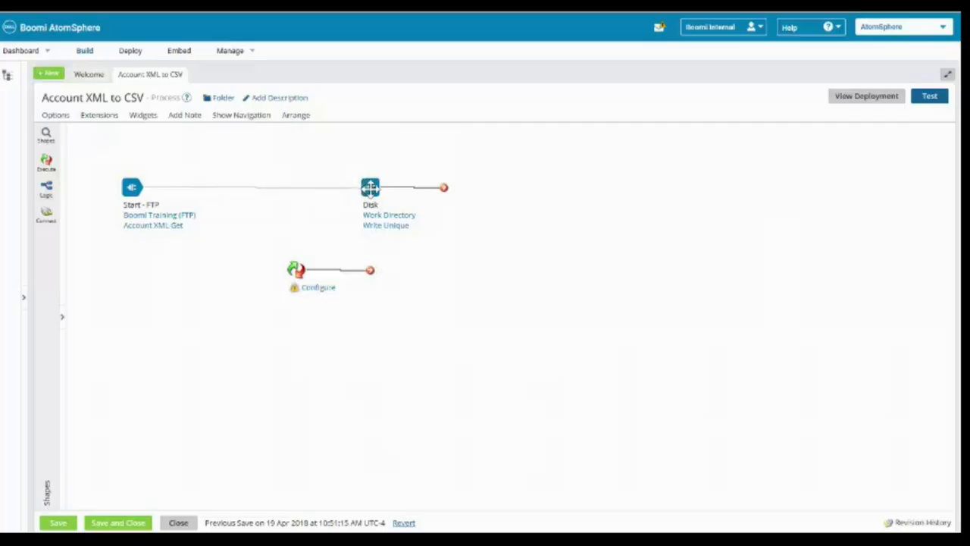
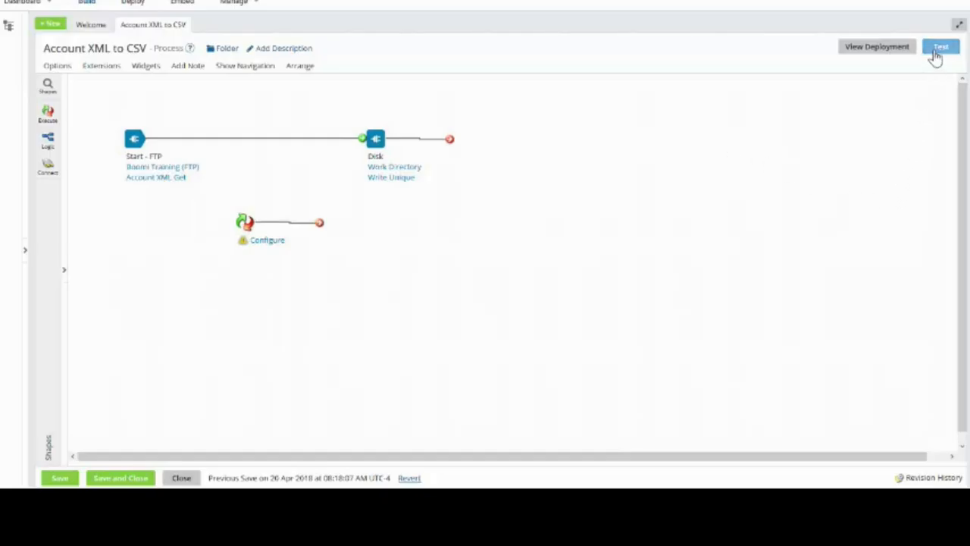
Step: Run a test of the Account XML to CSV process on the Test Atom Cloud
{"action": "left_click", "coordinate": [938, 49]}
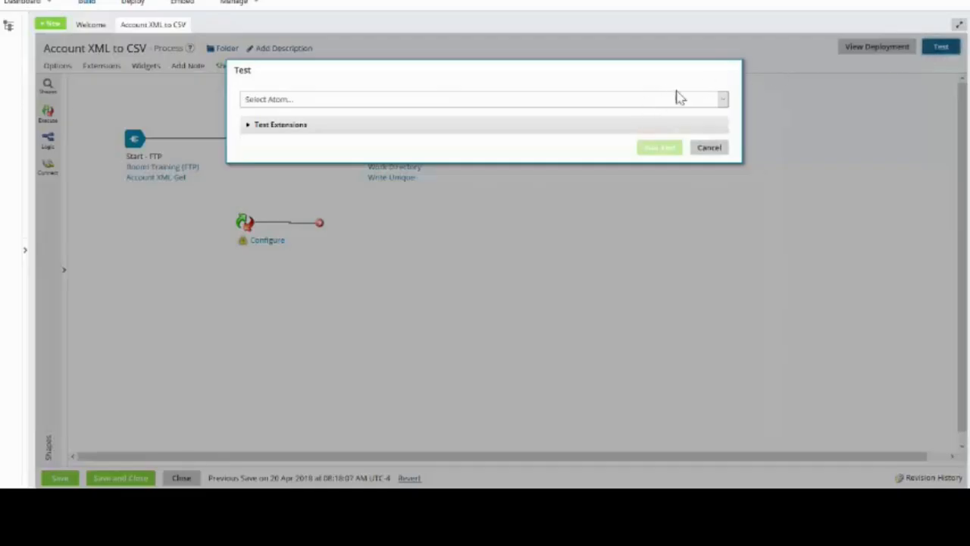
{"action": "left_click", "coordinate": [723, 100]}
{"action": "left_click", "coordinate": [280, 115]}
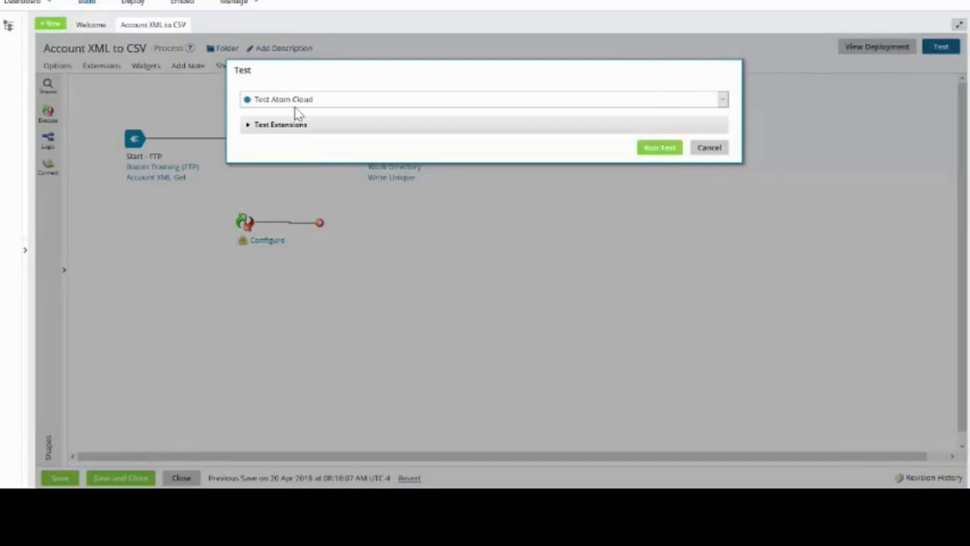
{"action": "left_click", "coordinate": [651, 149]}
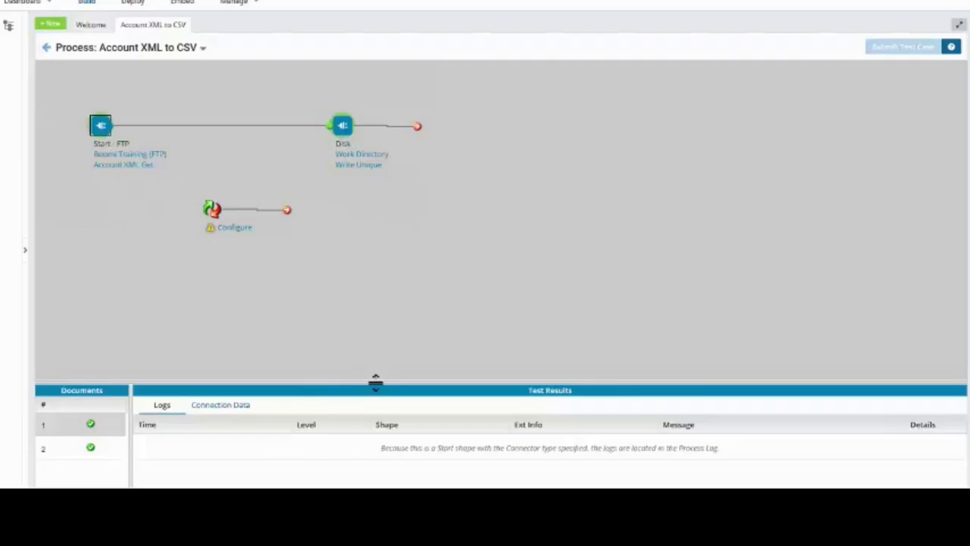
Step: Enlarge the test results area and examine document 1 in the FTP shape's connection data, both unformatted and formatted
{"action": "left_click_drag", "start_coordinate": [376, 388], "coordinate": [353, 242]}
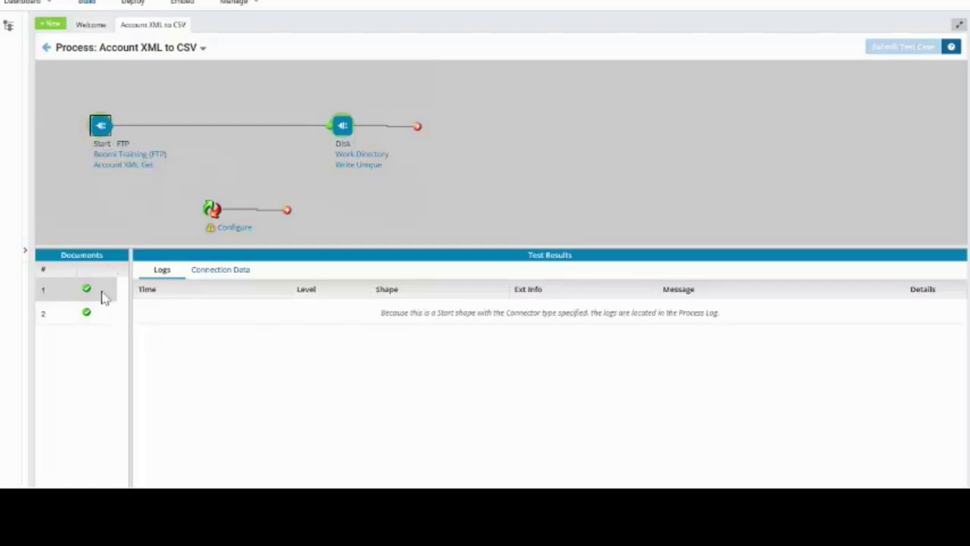
{"action": "left_click", "coordinate": [220, 272]}
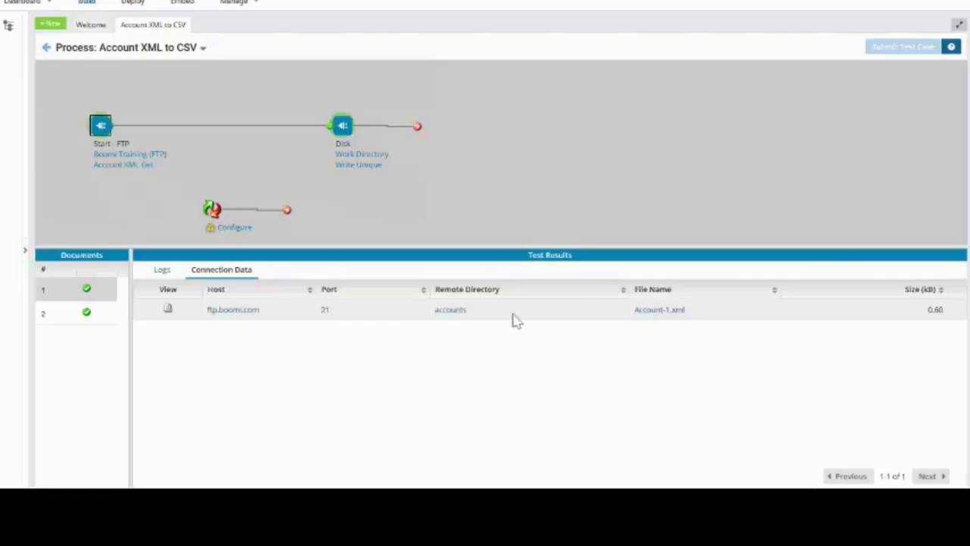
{"action": "left_click", "coordinate": [167, 311]}
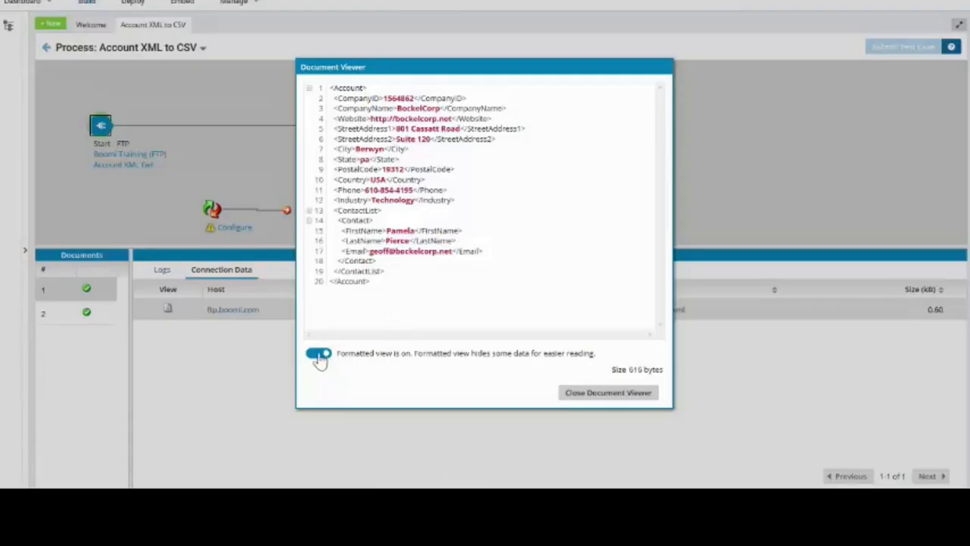
{"action": "left_click", "coordinate": [317, 354]}
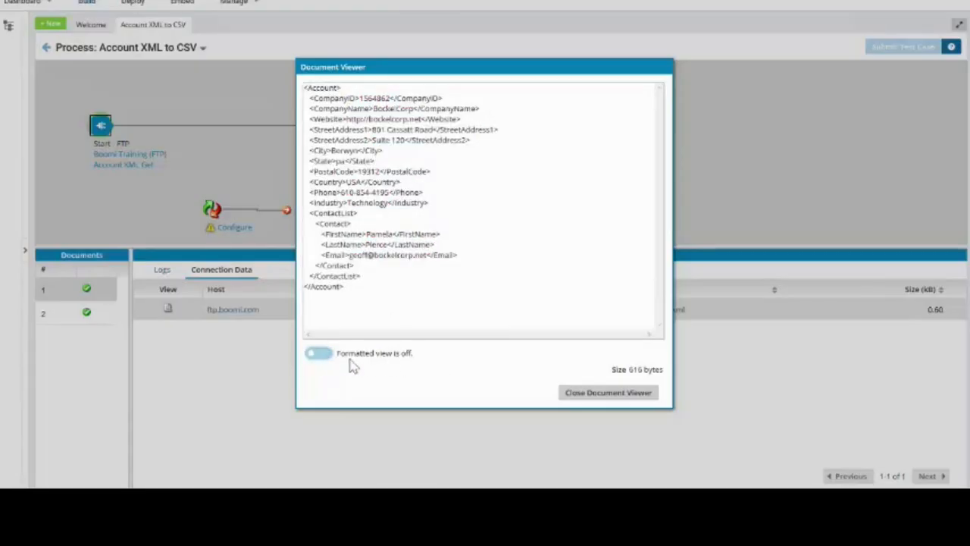
{"action": "left_click", "coordinate": [324, 357]}
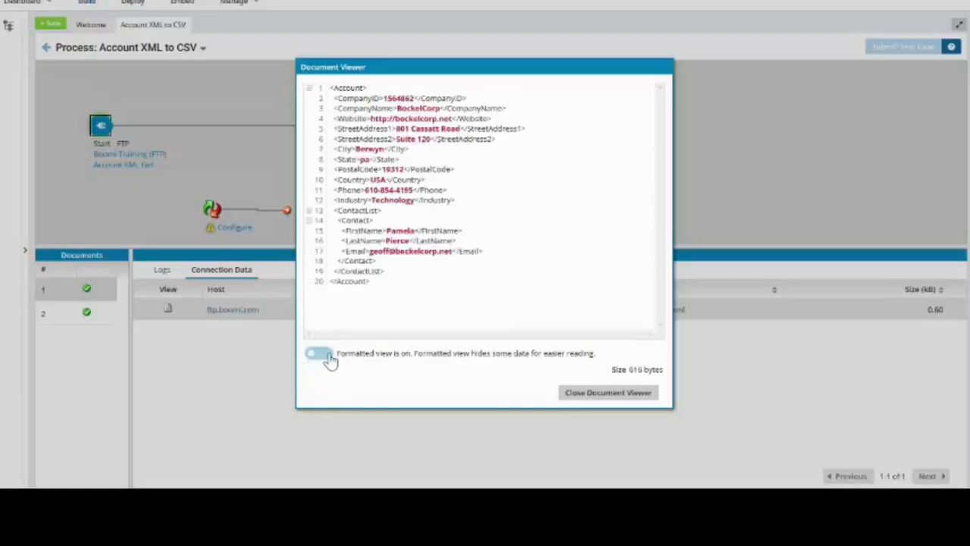
{"action": "left_click", "coordinate": [595, 394]}
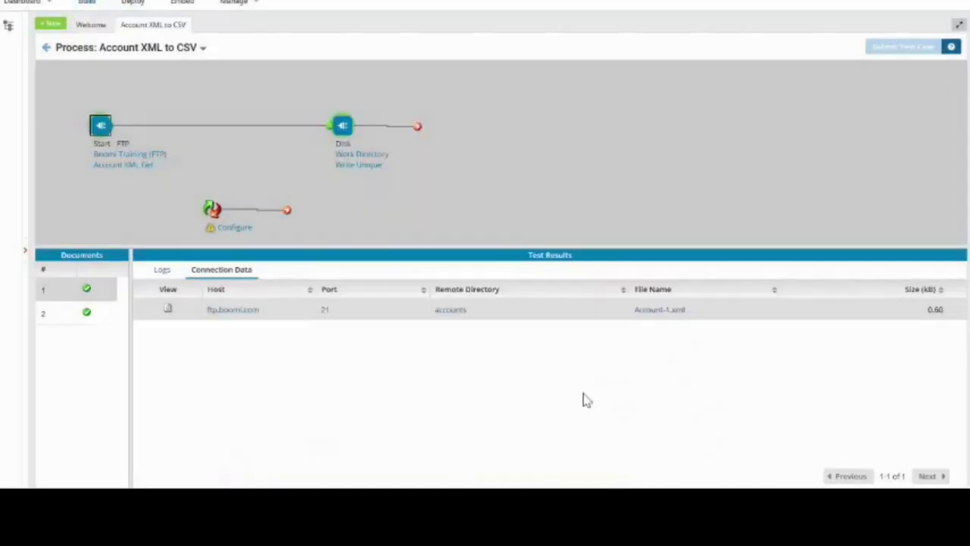
Step: View the XML content of document 2 in the FTP shape's connection data and close the viewer
{"action": "left_click", "coordinate": [85, 317]}
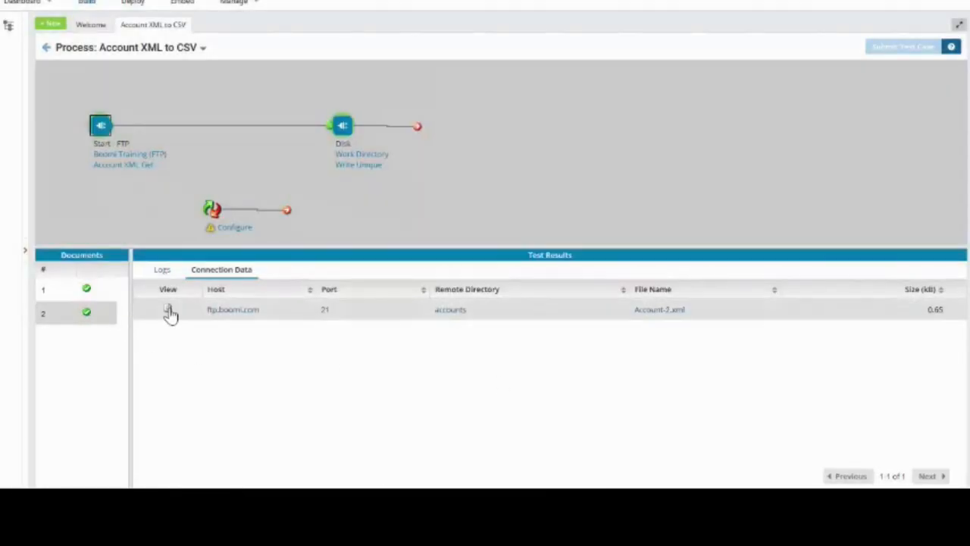
{"action": "left_click", "coordinate": [168, 310]}
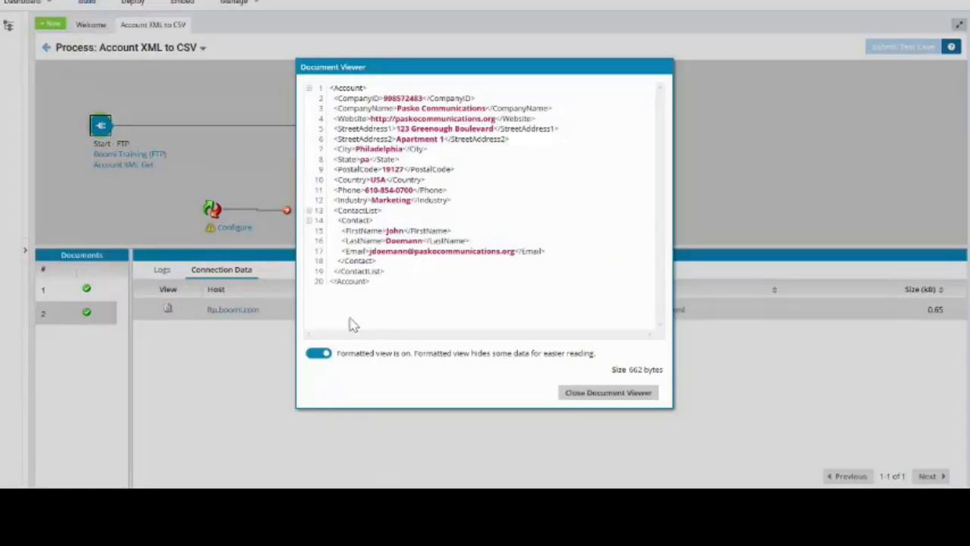
{"action": "left_click", "coordinate": [584, 394]}
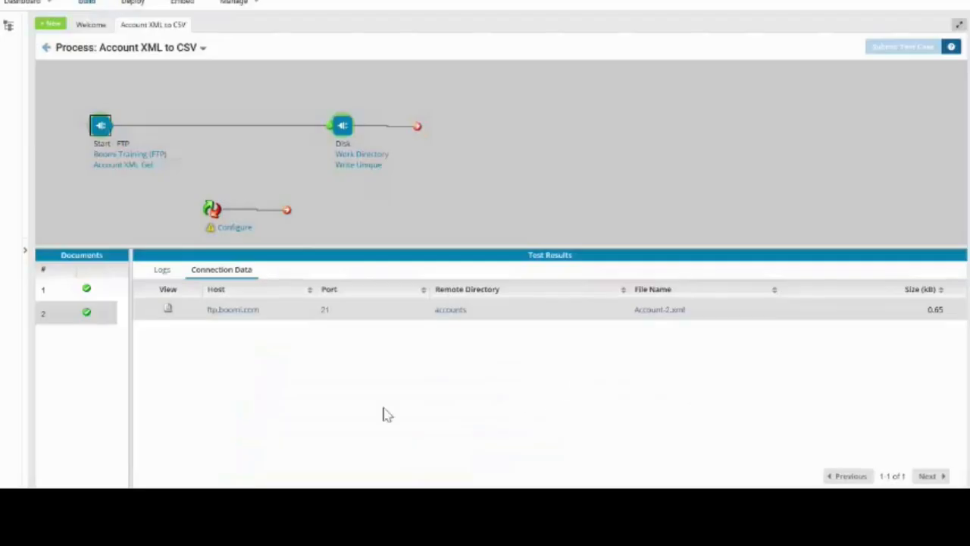
Step: Examine the contents of documents 2 and 1 in the Disk shape's connection data
{"action": "left_click", "coordinate": [342, 127]}
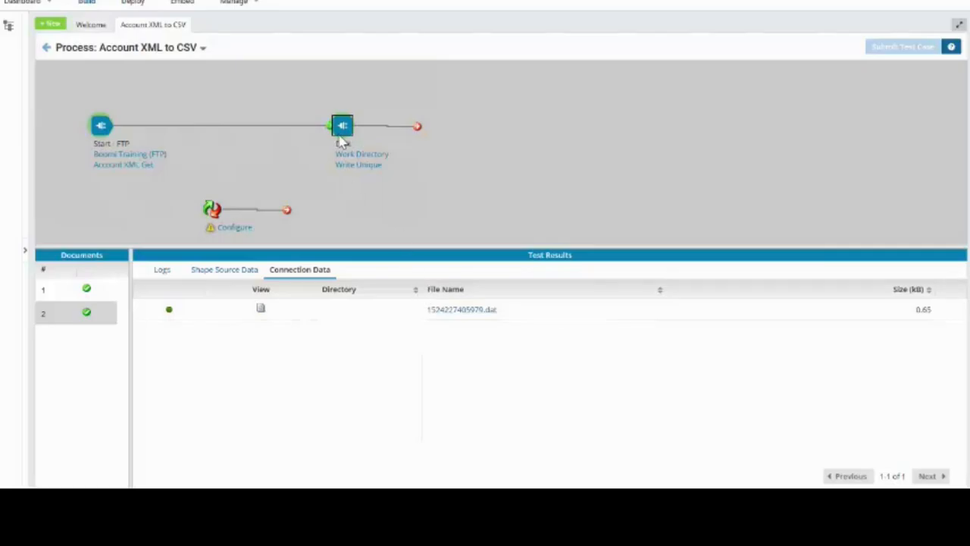
{"action": "left_click", "coordinate": [260, 310]}
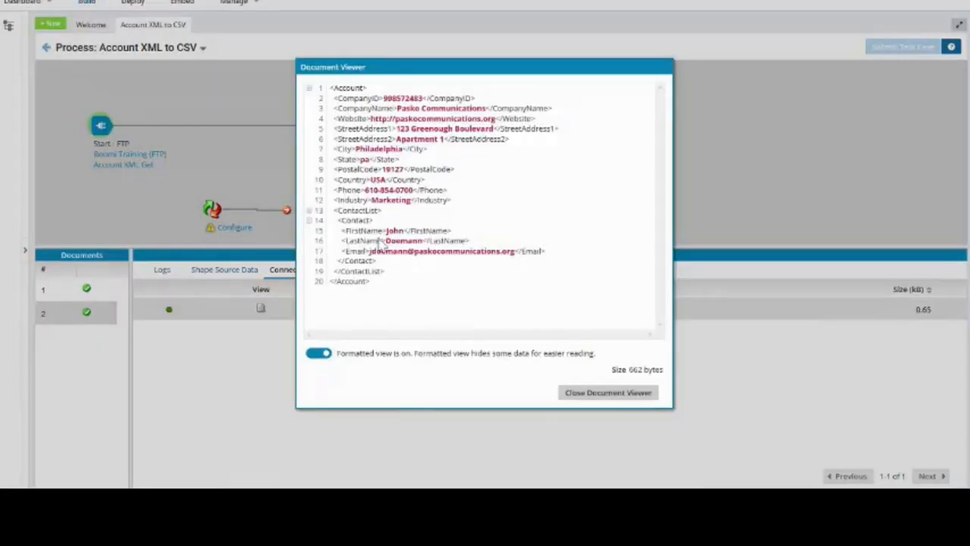
{"action": "left_click", "coordinate": [574, 395]}
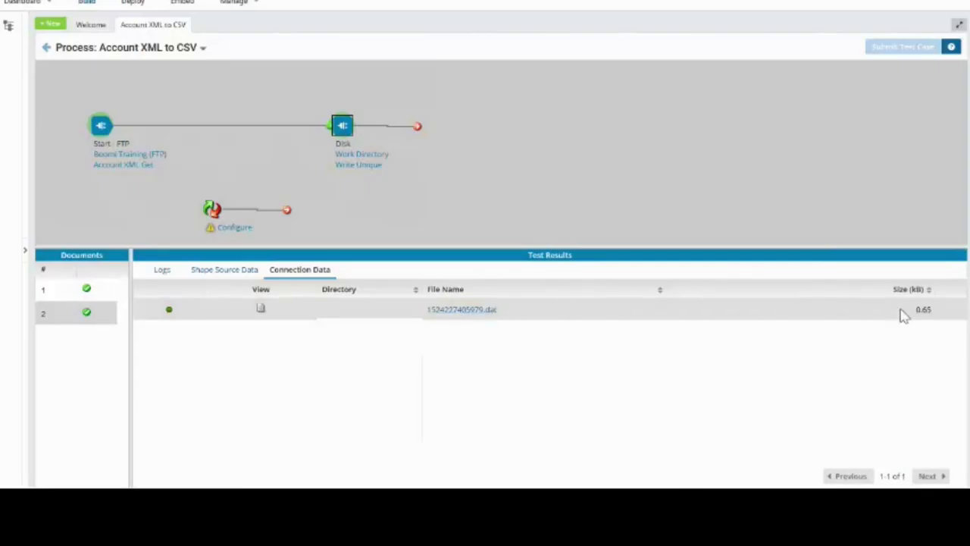
{"action": "left_click", "coordinate": [73, 292]}
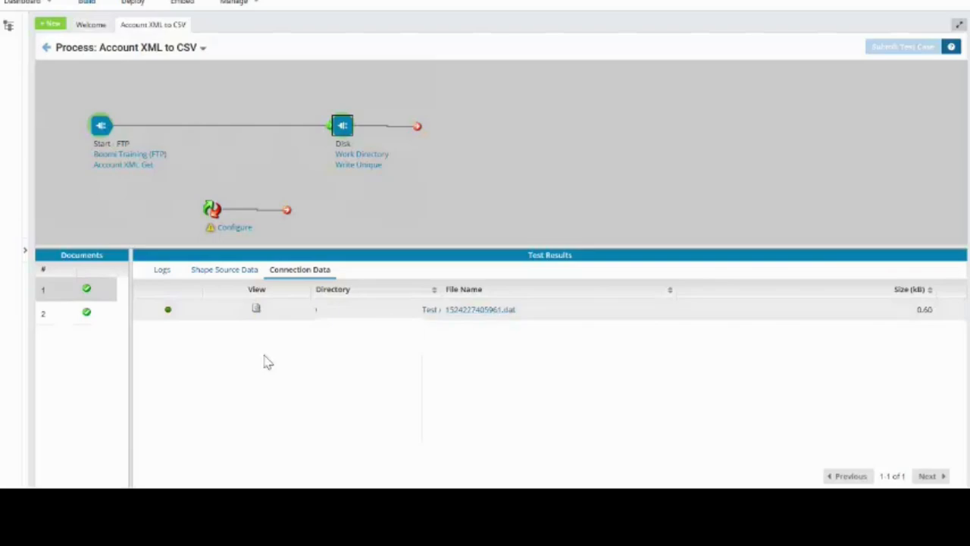
{"action": "left_click", "coordinate": [256, 311]}
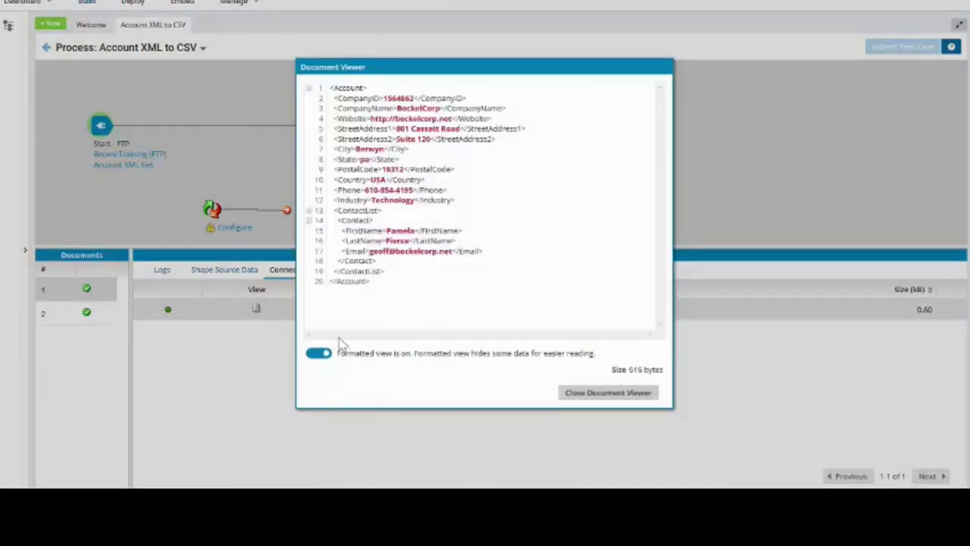
{"action": "left_click", "coordinate": [596, 395]}
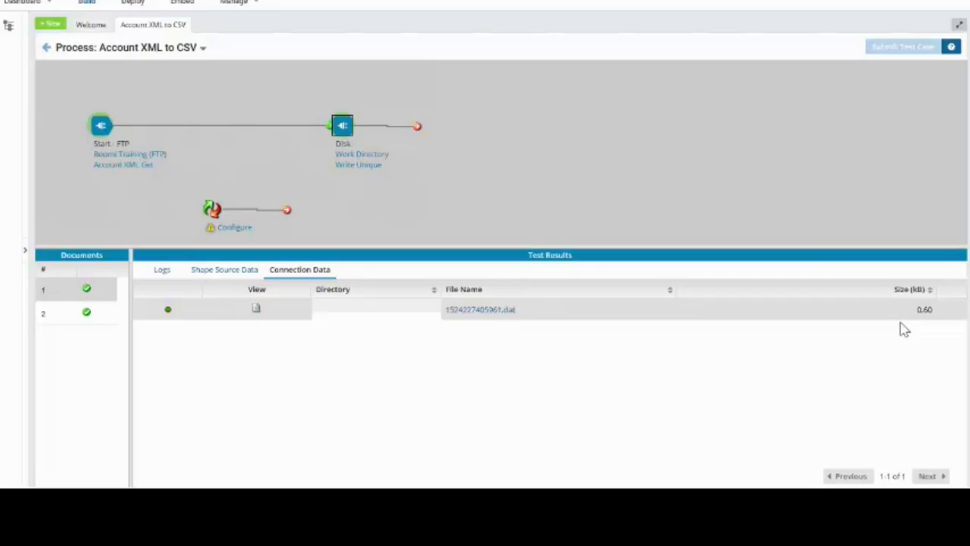
Step: Open document 1 from the Disk shape's connection data, turn off formatted view, and copy its entire XML
{"action": "left_click", "coordinate": [256, 311]}
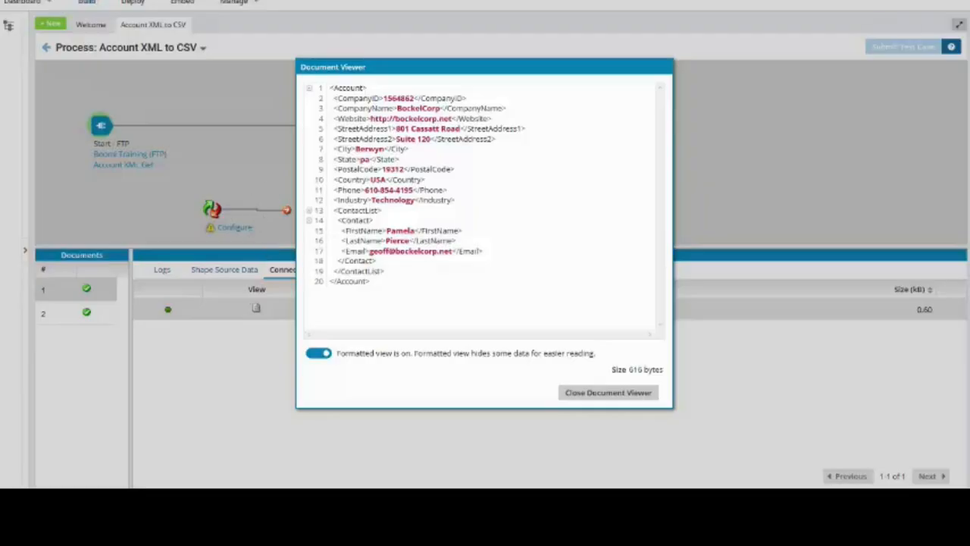
{"action": "left_click", "coordinate": [324, 357]}
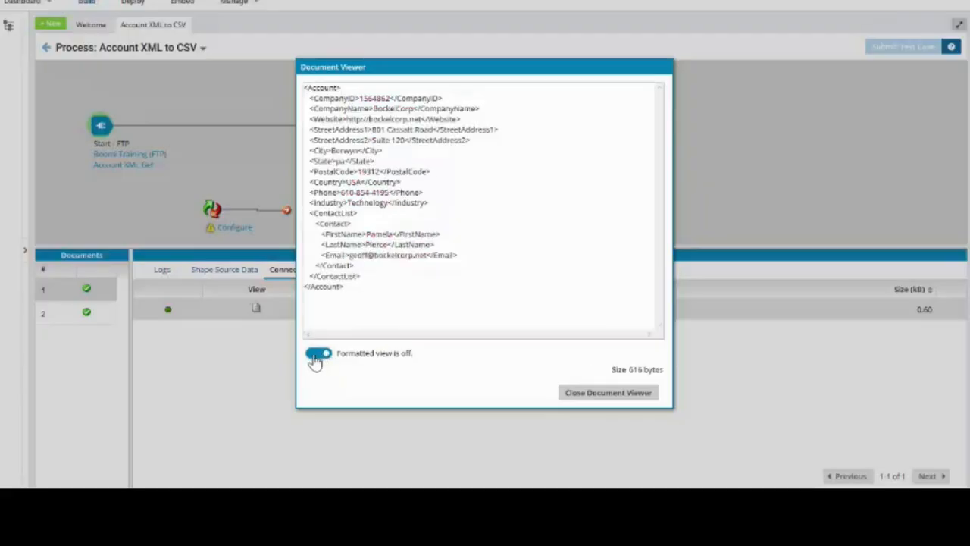
{"action": "left_click_drag", "start_coordinate": [353, 288], "coordinate": [301, 86]}
{"action": "right_click", "coordinate": [345, 129]}
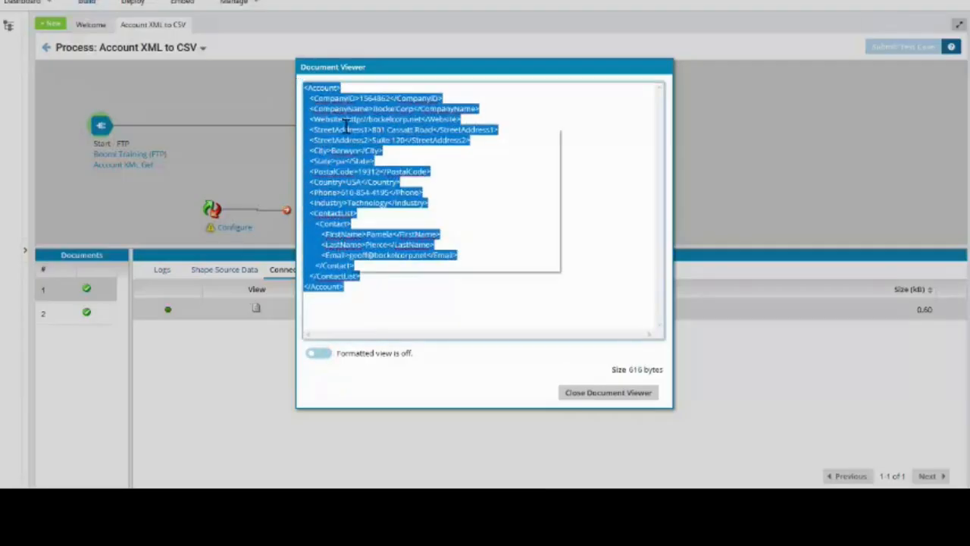
{"action": "left_click", "coordinate": [371, 161]}
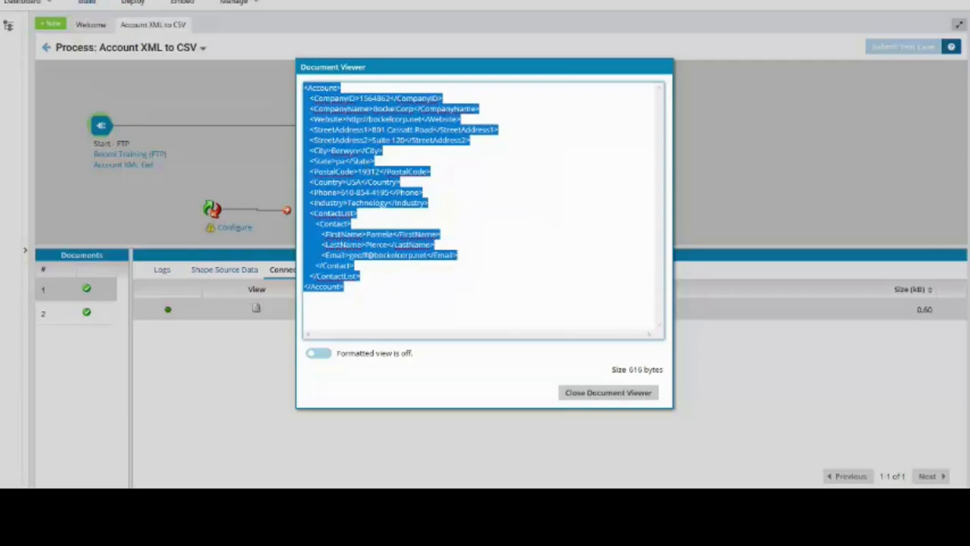
Step: Switch to Notepad and paste the copied account XML into the untitled file
{"action": "key", "text": "alt+Tab"}
{"action": "right_click", "coordinate": [694, 141]}
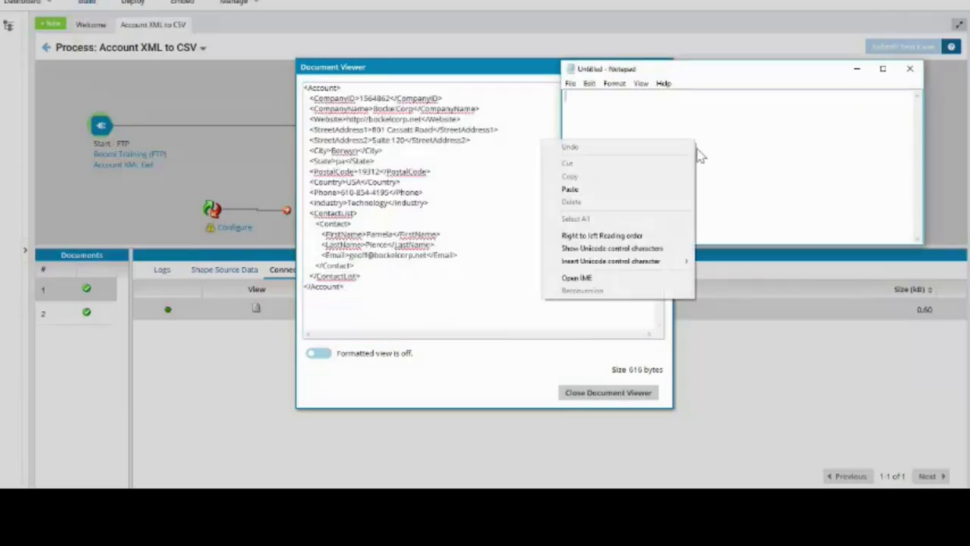
{"action": "left_click", "coordinate": [643, 192]}
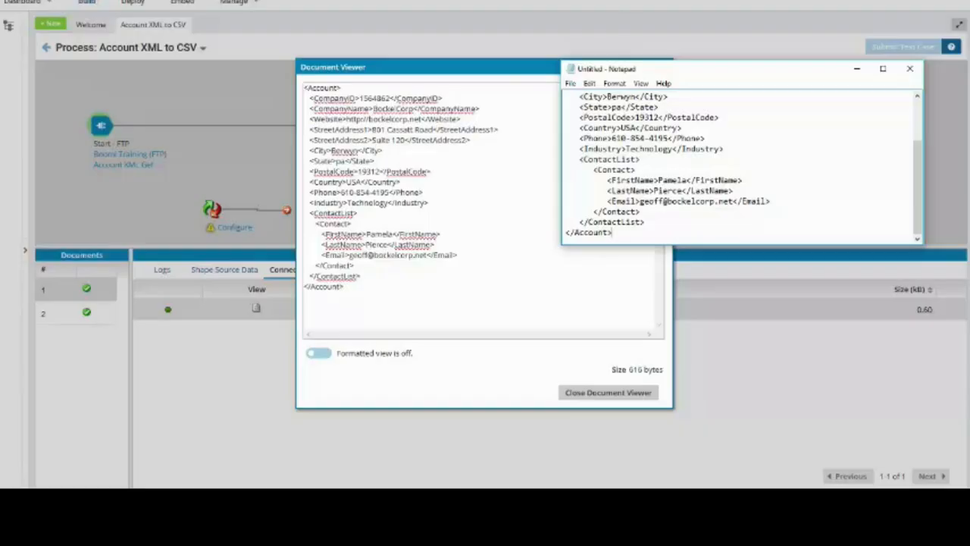
Step: Save the Notepad file as account.xml in the Boomi out folder on drive C
{"action": "left_click", "coordinate": [571, 84]}
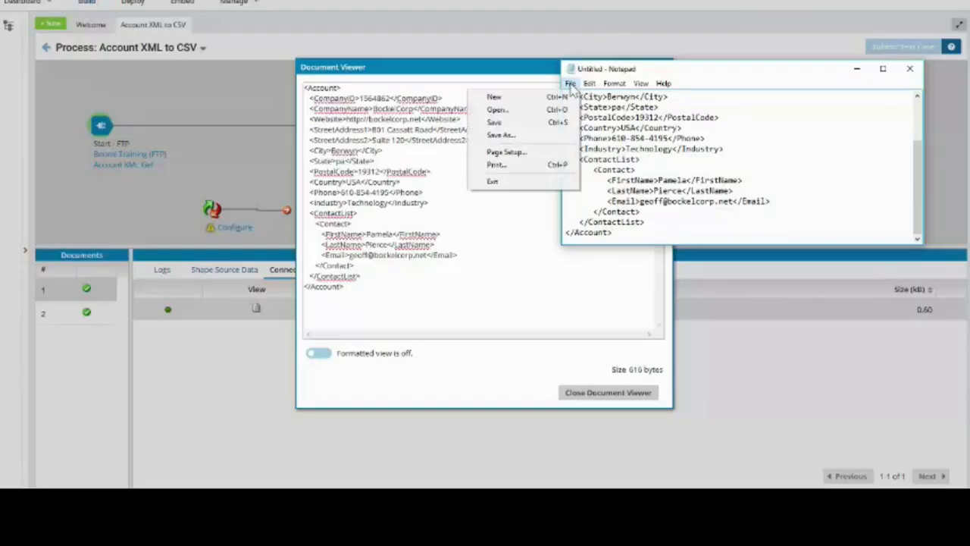
{"action": "left_click", "coordinate": [538, 122]}
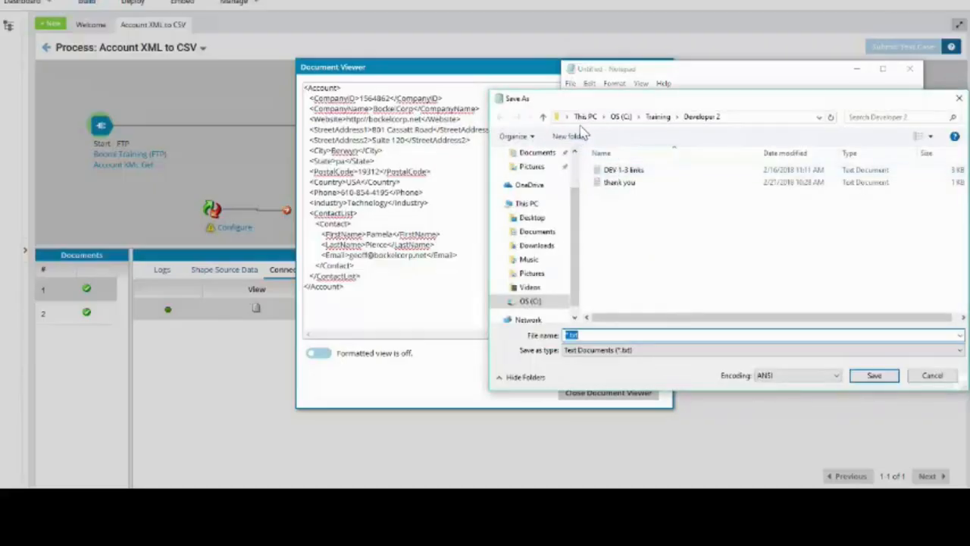
{"action": "left_click", "coordinate": [531, 302]}
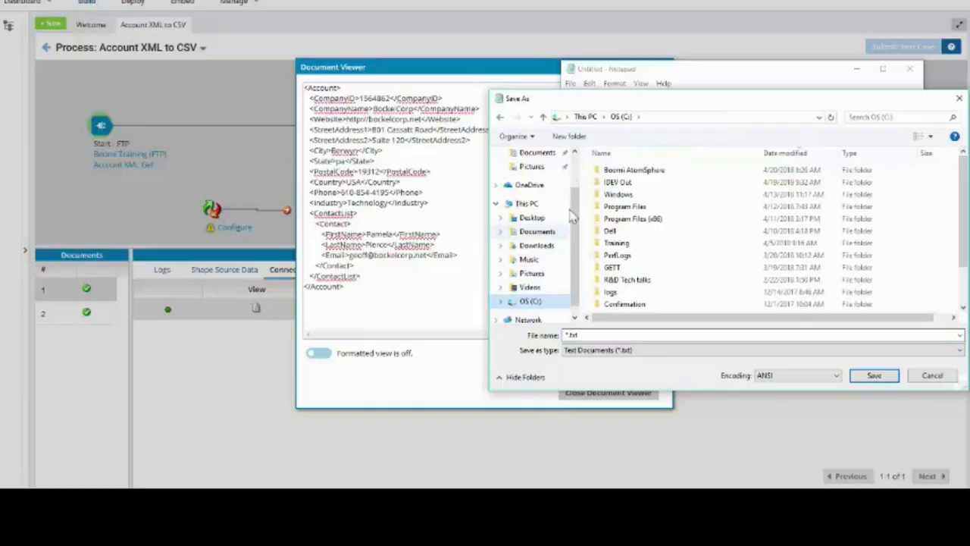
{"action": "double_click", "coordinate": [615, 182]}
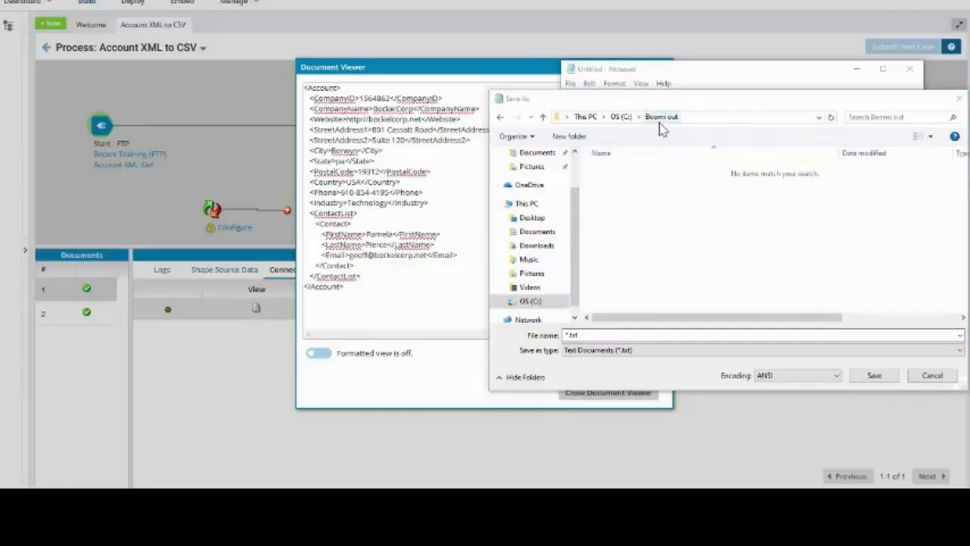
{"action": "left_click", "coordinate": [576, 335]}
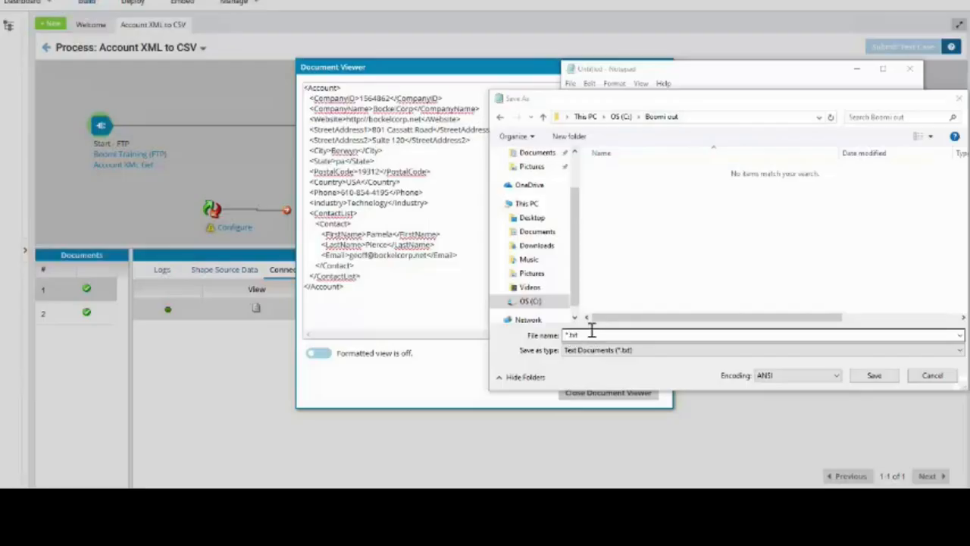
{"action": "left_click_drag", "start_coordinate": [721, 103], "coordinate": [454, 152]}
{"action": "double_click", "coordinate": [326, 384]}
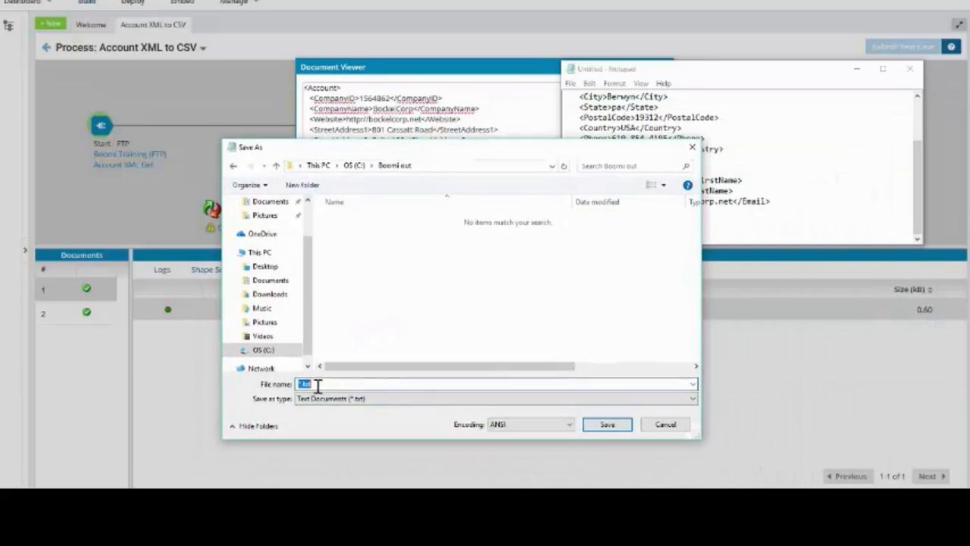
{"action": "type", "text": "account.xml"}
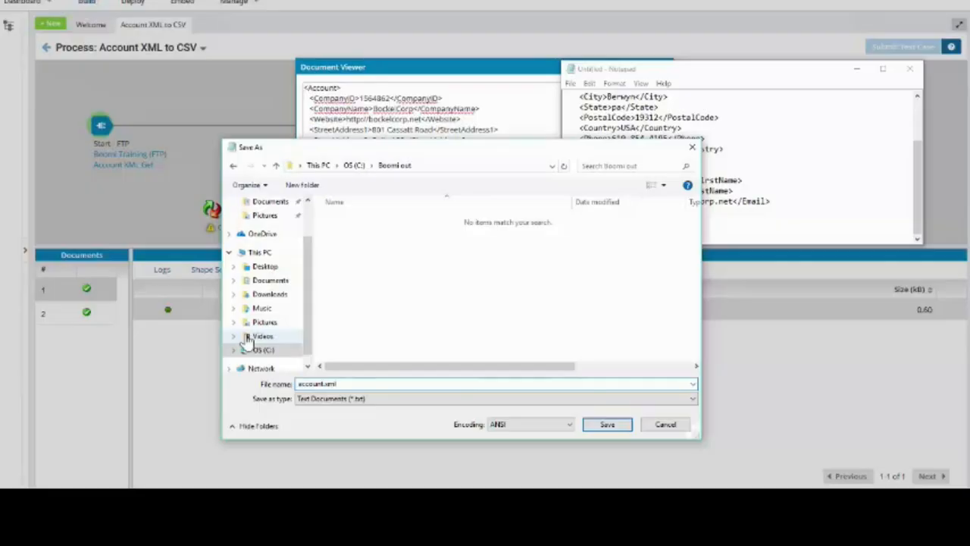
{"action": "left_click", "coordinate": [599, 429]}
{"action": "left_click", "coordinate": [599, 500]}
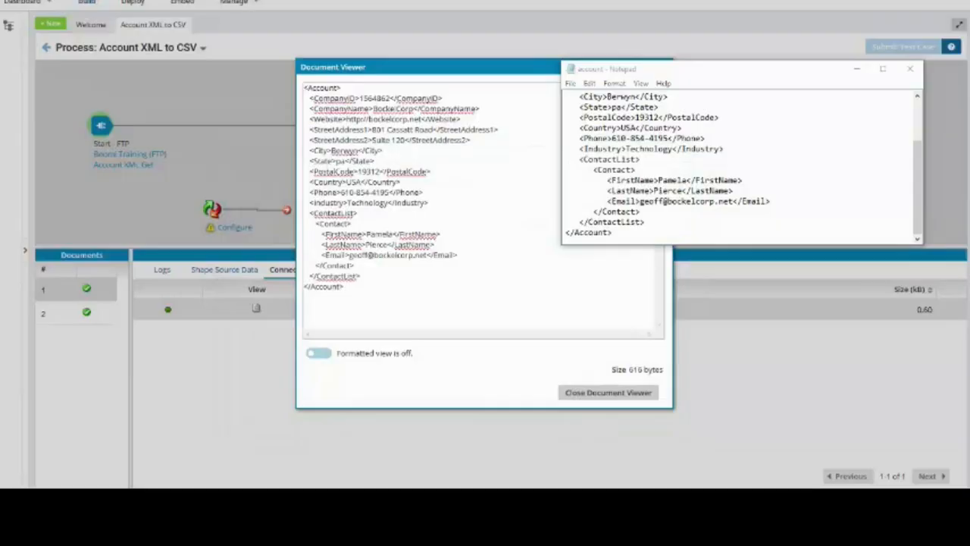
Step: Close Notepad and the document viewer, and return from the test results to the process canvas
{"action": "left_click", "coordinate": [916, 69]}
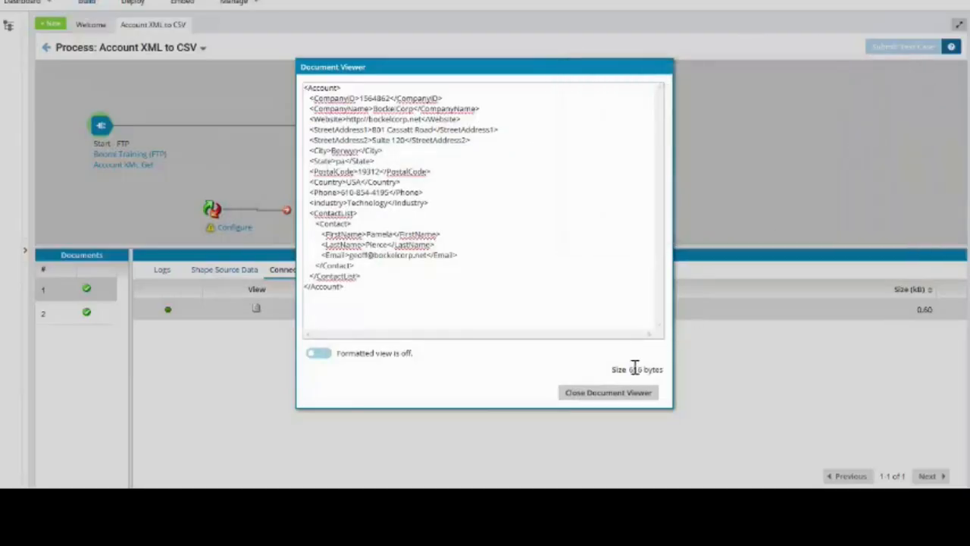
{"action": "left_click", "coordinate": [606, 395]}
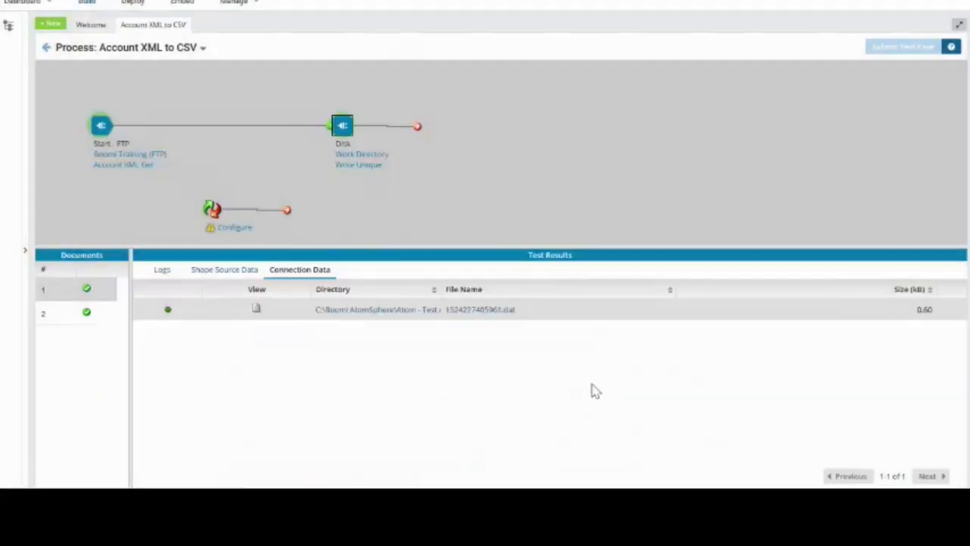
{"action": "left_click", "coordinate": [46, 48]}
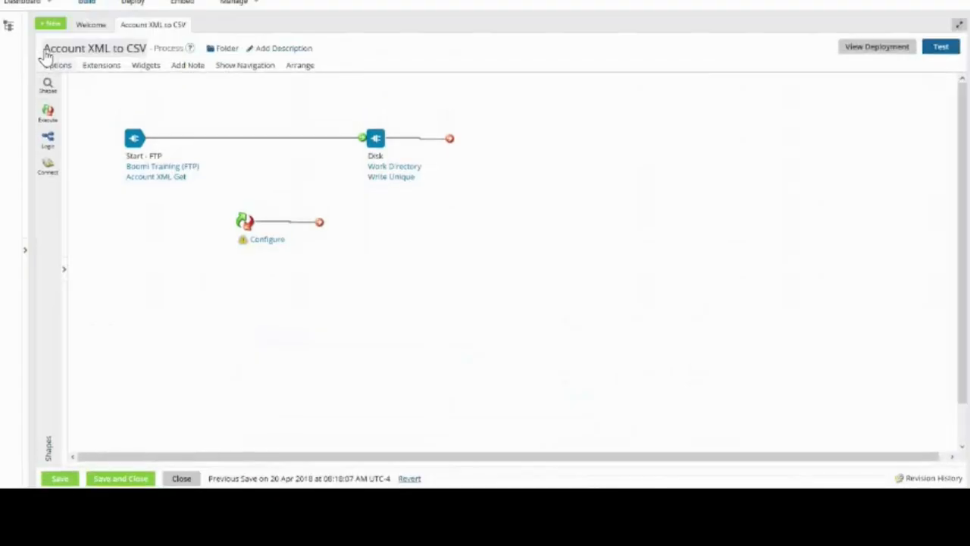
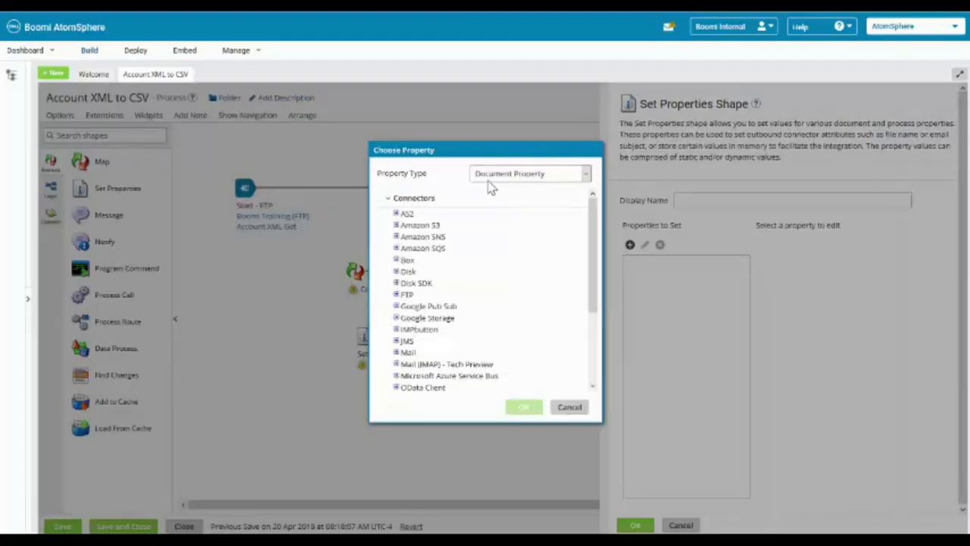
Step: Add the Disk connector's File Name document property to the properties to set
{"action": "left_click", "coordinate": [396, 273]}
{"action": "left_click", "coordinate": [429, 289]}
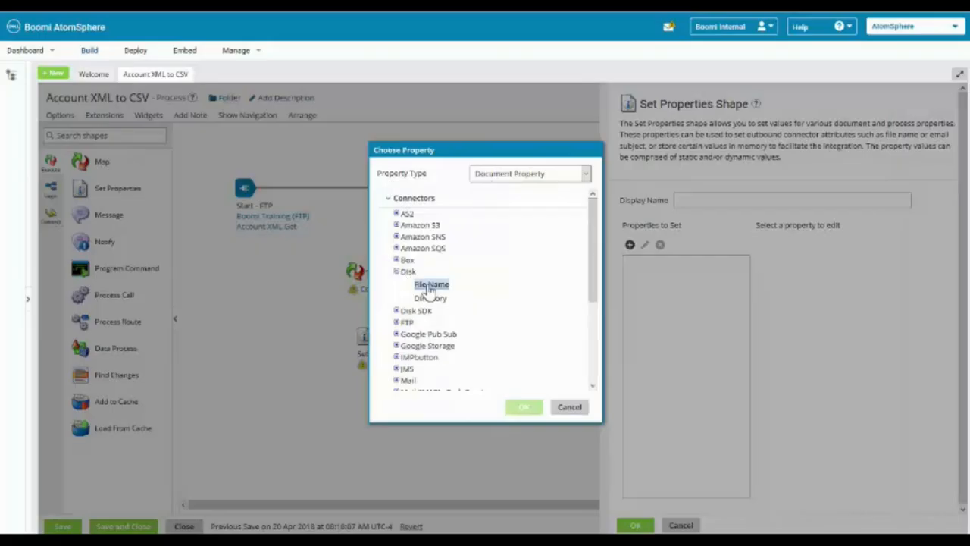
{"action": "left_click", "coordinate": [523, 407]}
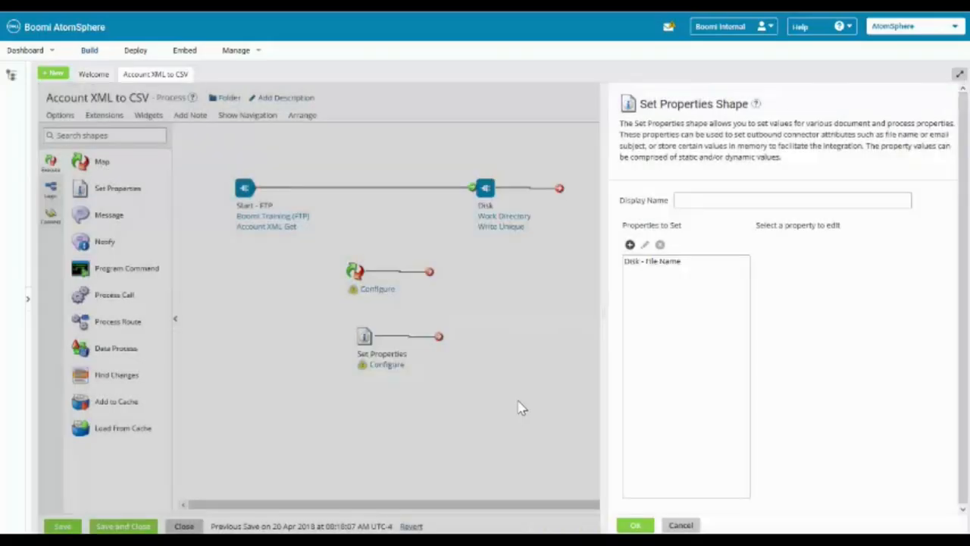
Step: Give the Disk - File Name property a Profile Element parameter from the XML profile Account XML, using the CompanyName element
{"action": "left_click", "coordinate": [648, 266]}
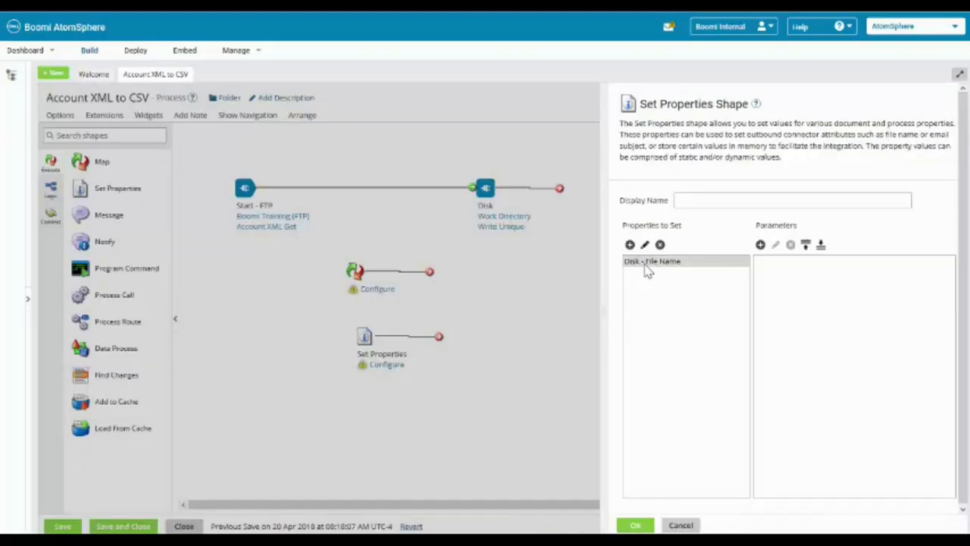
{"action": "left_click", "coordinate": [760, 245]}
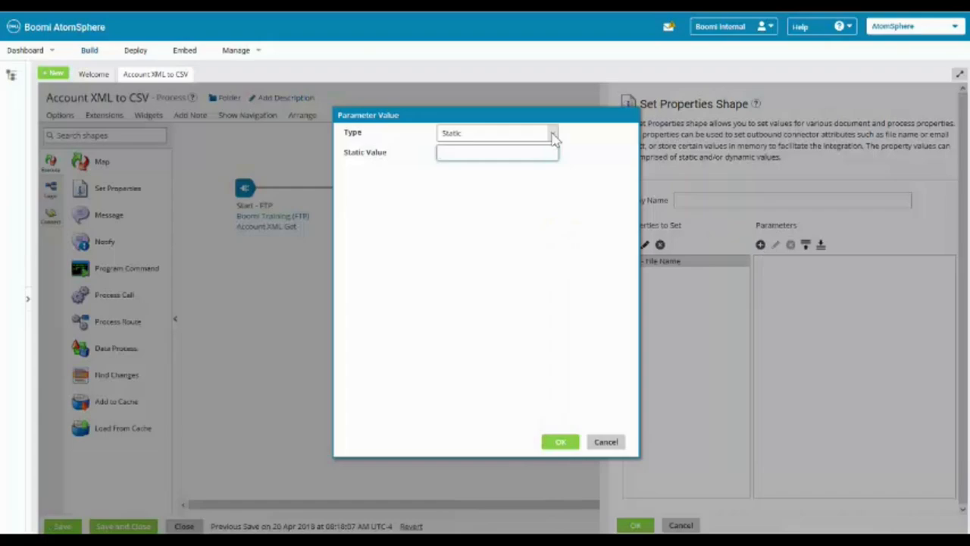
{"action": "left_click", "coordinate": [552, 134]}
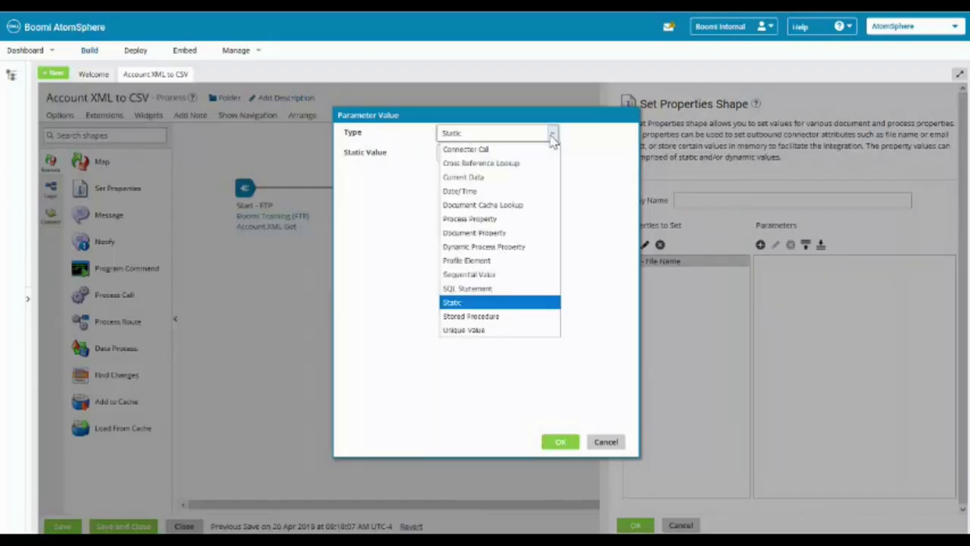
{"action": "left_click", "coordinate": [484, 262]}
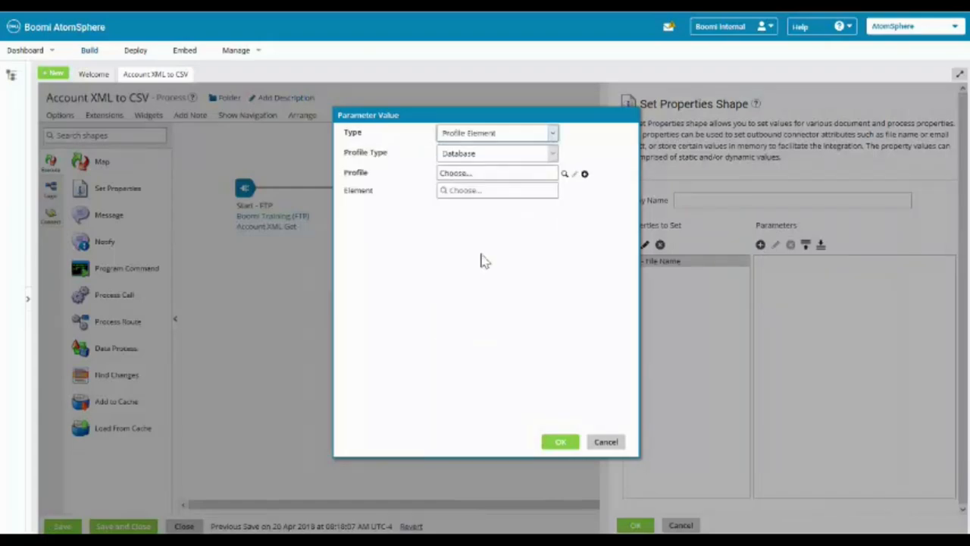
{"action": "left_click", "coordinate": [552, 156]}
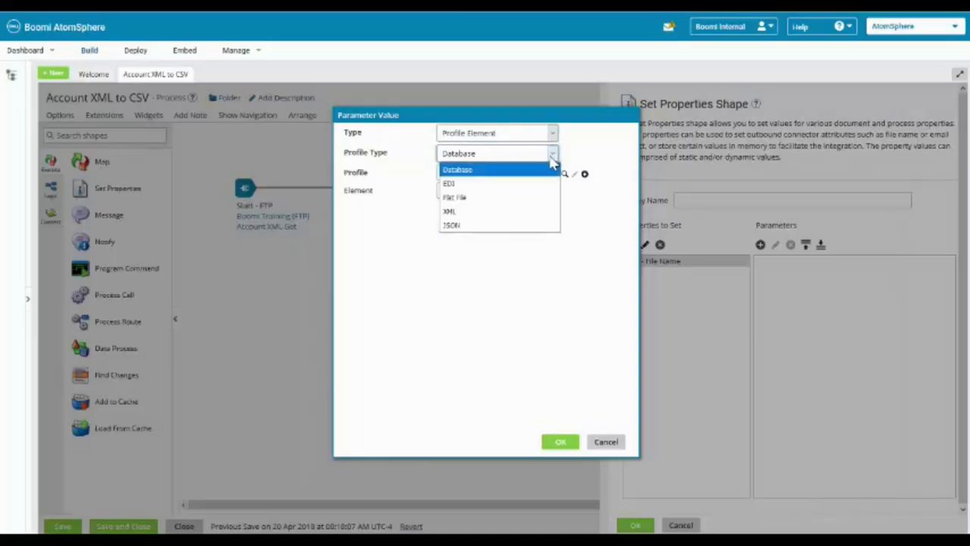
{"action": "left_click", "coordinate": [521, 210]}
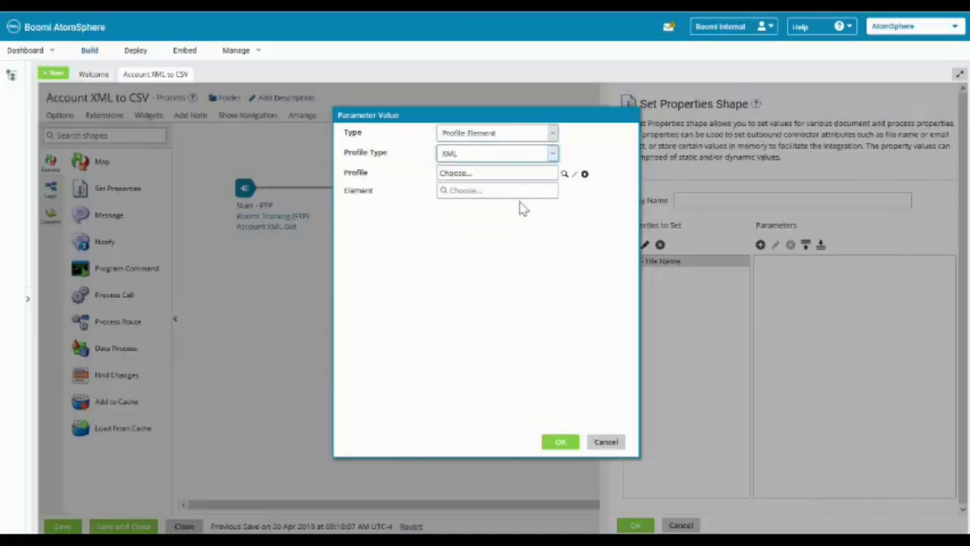
{"action": "left_click", "coordinate": [564, 176]}
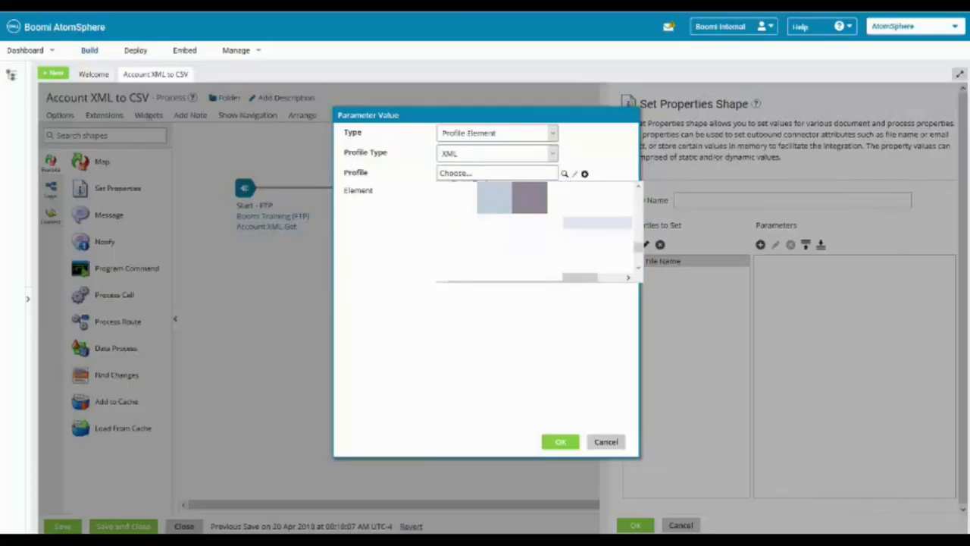
{"action": "left_click", "coordinate": [482, 222]}
{"action": "left_click", "coordinate": [448, 194]}
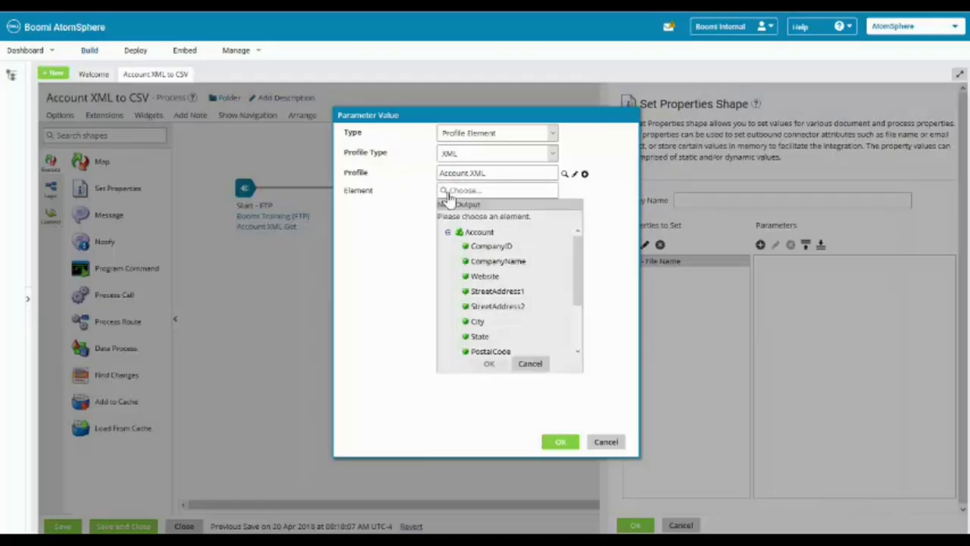
{"action": "left_click", "coordinate": [502, 266]}
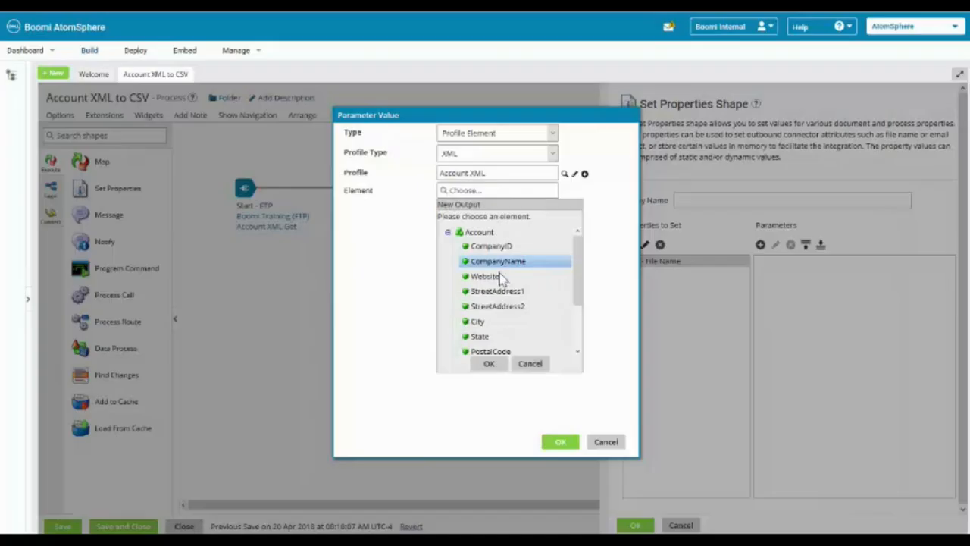
{"action": "left_click", "coordinate": [489, 363]}
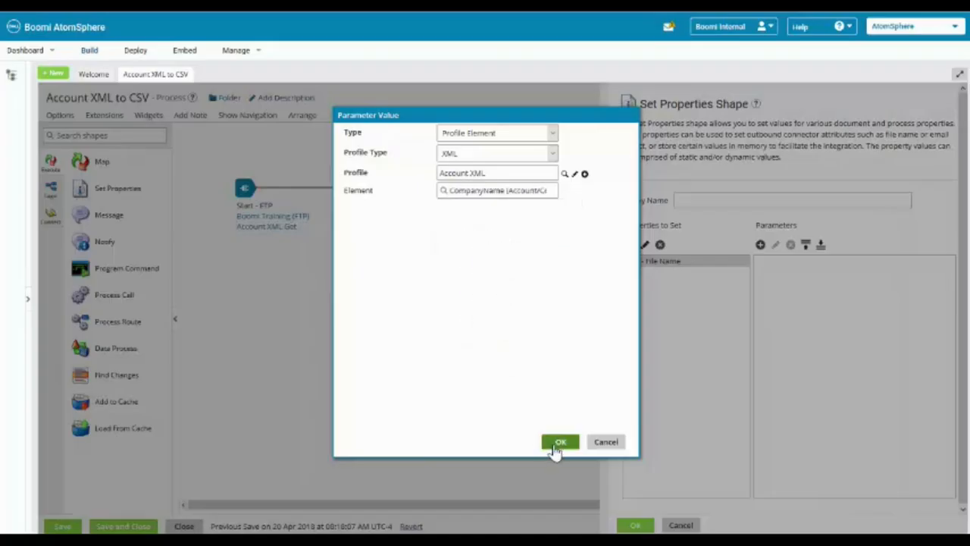
{"action": "left_click", "coordinate": [559, 442]}
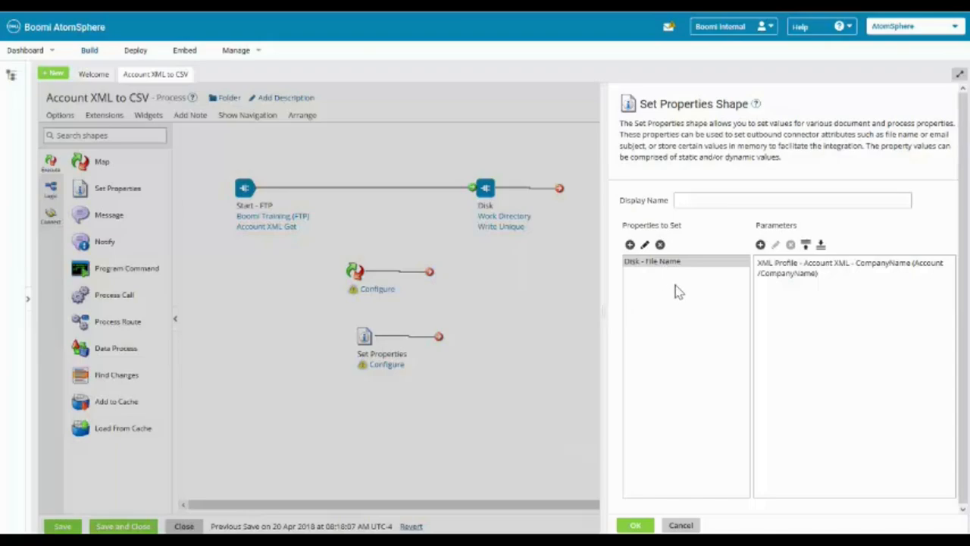
Step: Add a static parameter value of .xml to the Disk - File Name property and confirm the Set Properties configuration
{"action": "left_click", "coordinate": [761, 245]}
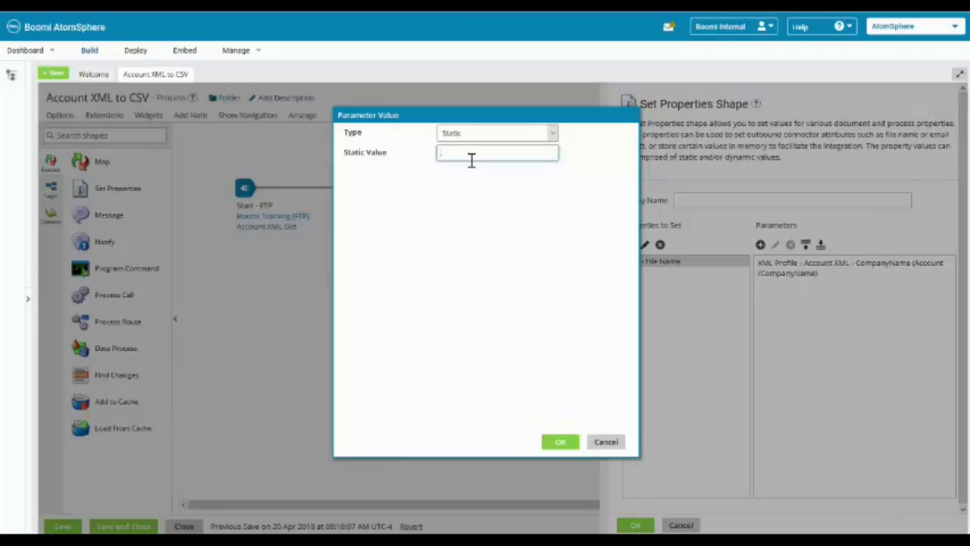
{"action": "type", "text": ".xml"}
{"action": "left_click", "coordinate": [568, 441]}
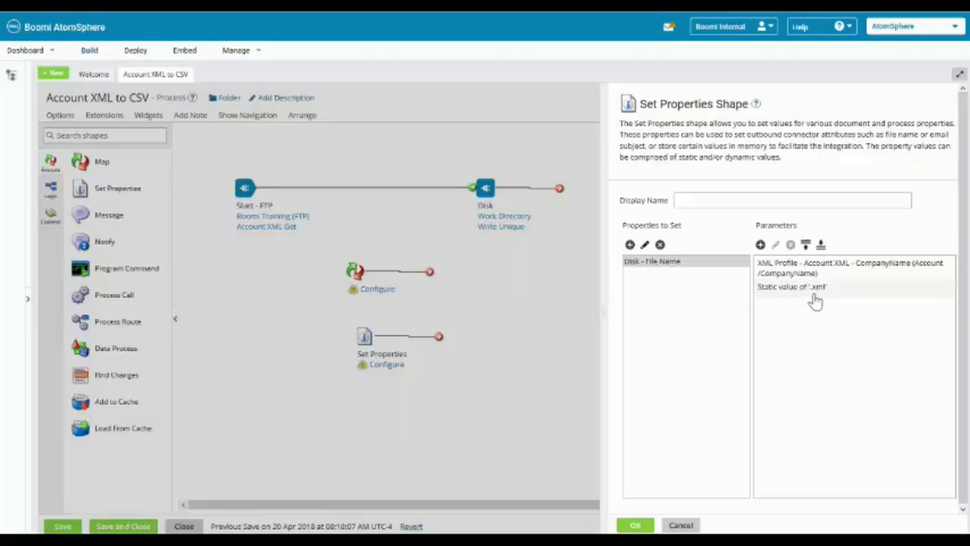
{"action": "left_click", "coordinate": [635, 525]}
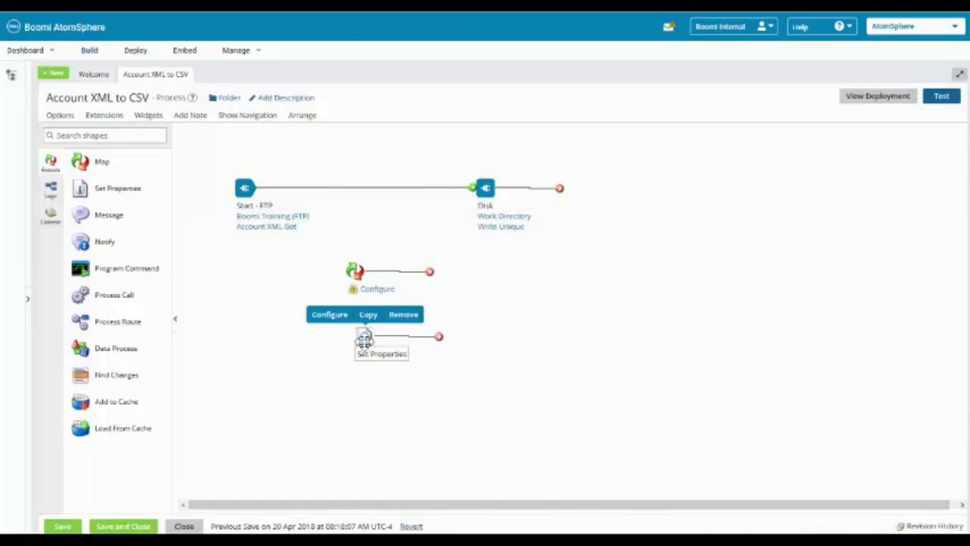
Step: Place the Set Properties shape between the Start - FTP and Disk shapes and connect all three in one straight path
{"action": "left_click_drag", "start_coordinate": [364, 335], "coordinate": [355, 189]}
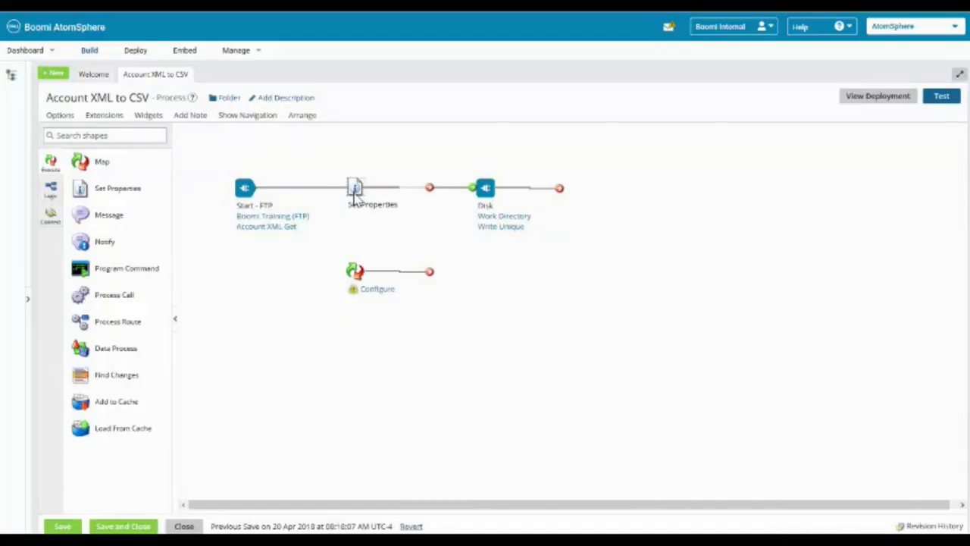
{"action": "mouse_move", "coordinate": [230, 188]}
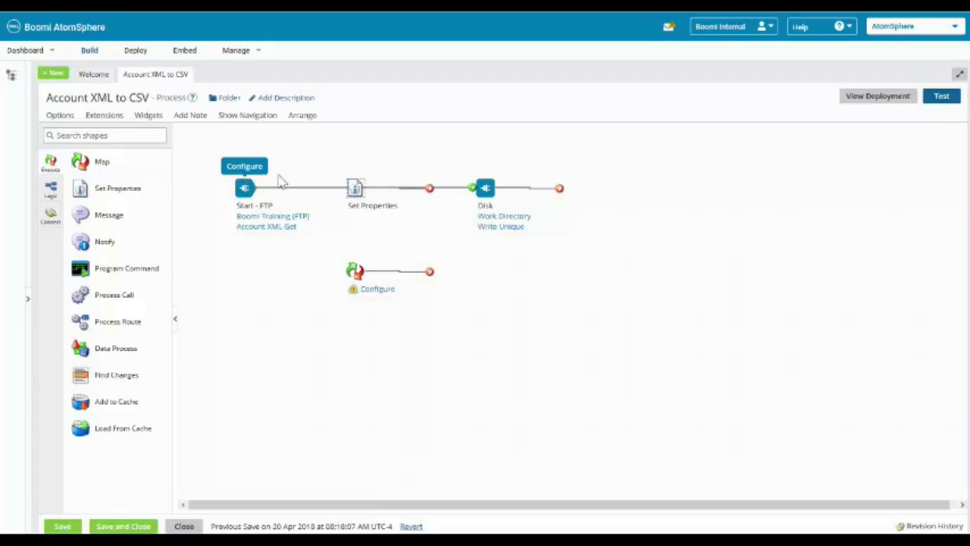
{"action": "mouse_move", "coordinate": [494, 179]}
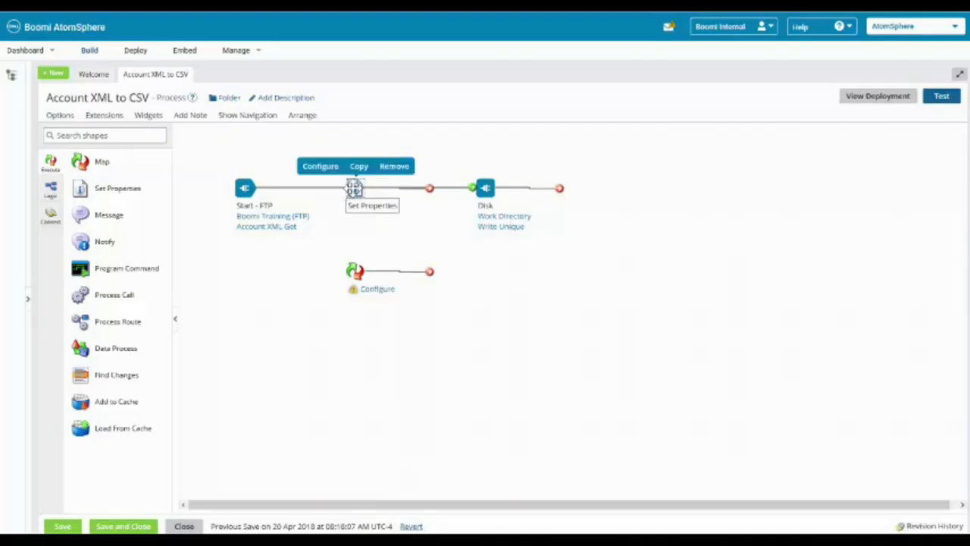
{"action": "left_click_drag", "start_coordinate": [357, 192], "coordinate": [366, 222]}
{"action": "left_click_drag", "start_coordinate": [467, 189], "coordinate": [363, 210]}
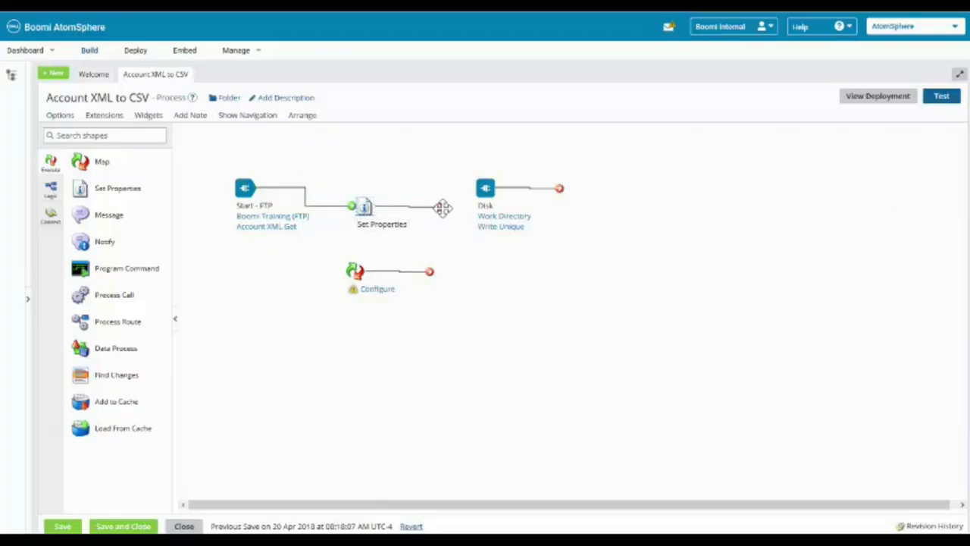
{"action": "left_click_drag", "start_coordinate": [428, 206], "coordinate": [480, 191]}
{"action": "left_click_drag", "start_coordinate": [363, 206], "coordinate": [362, 187]}
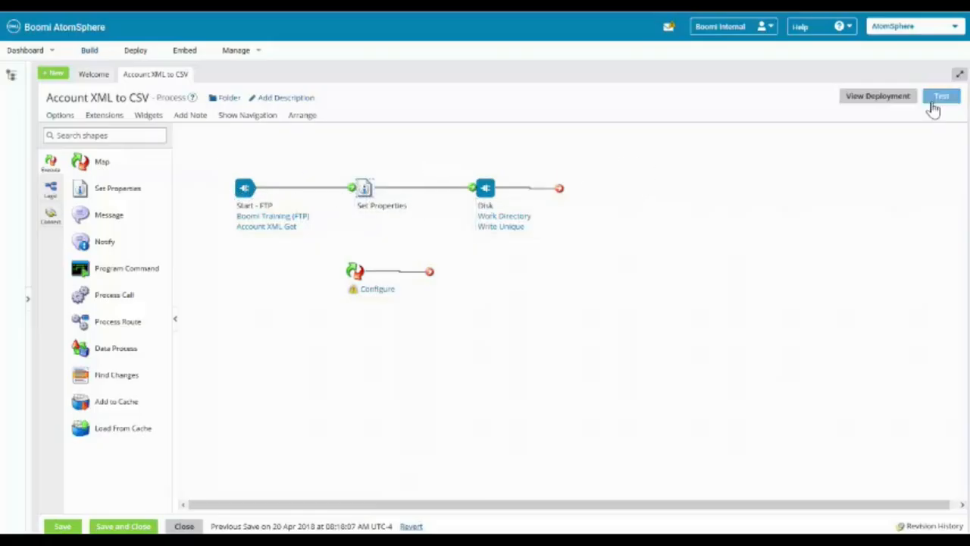
Step: Save the process changes and run a test on the Test Atom Cloud
{"action": "left_click", "coordinate": [939, 97]}
{"action": "left_click", "coordinate": [513, 310]}
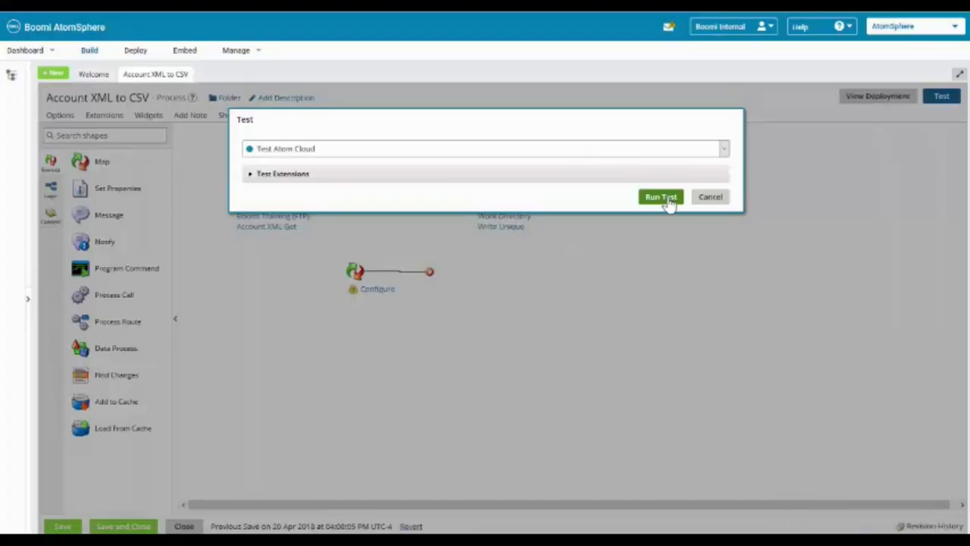
{"action": "left_click", "coordinate": [669, 198]}
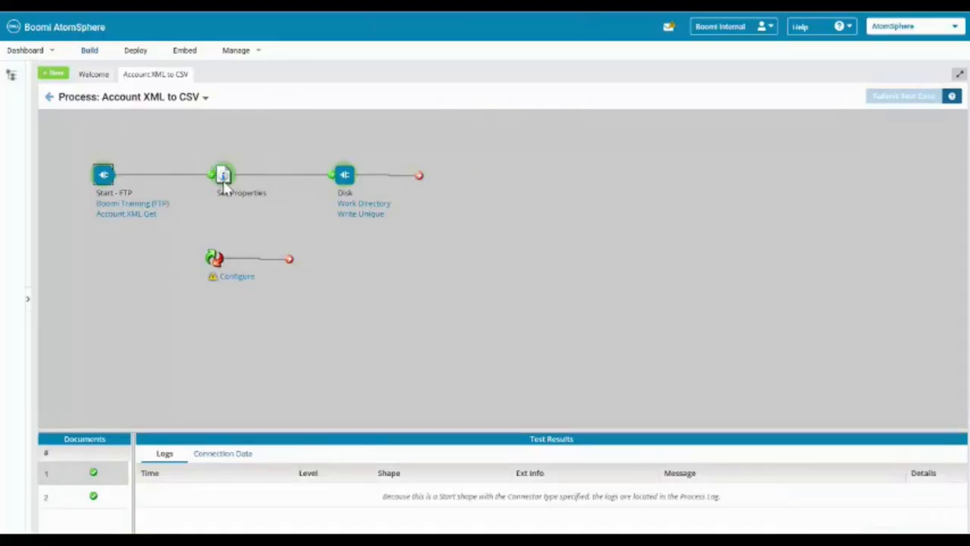
Step: Examine the Disk shape's test logs and connection data to check the output file name
{"action": "left_click", "coordinate": [347, 180]}
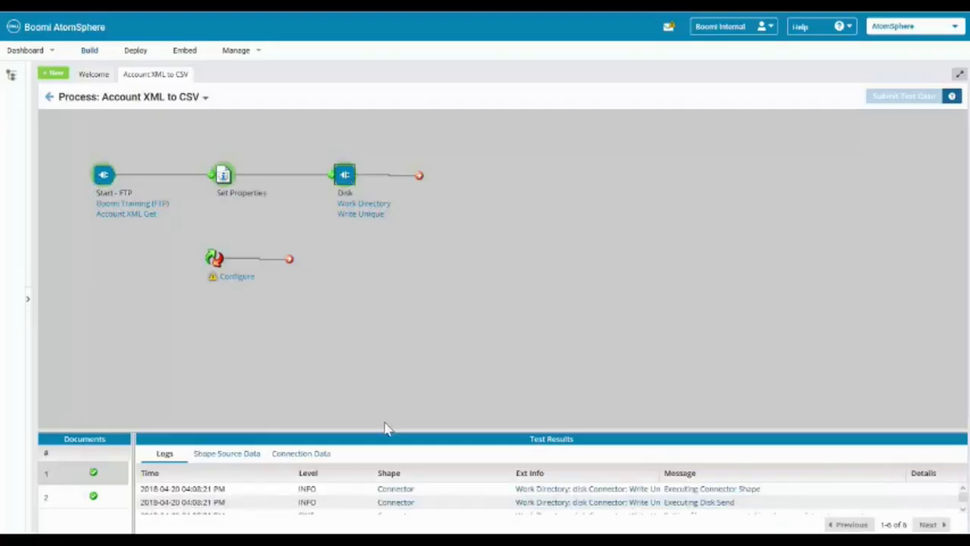
{"action": "left_click_drag", "start_coordinate": [379, 430], "coordinate": [364, 359]}
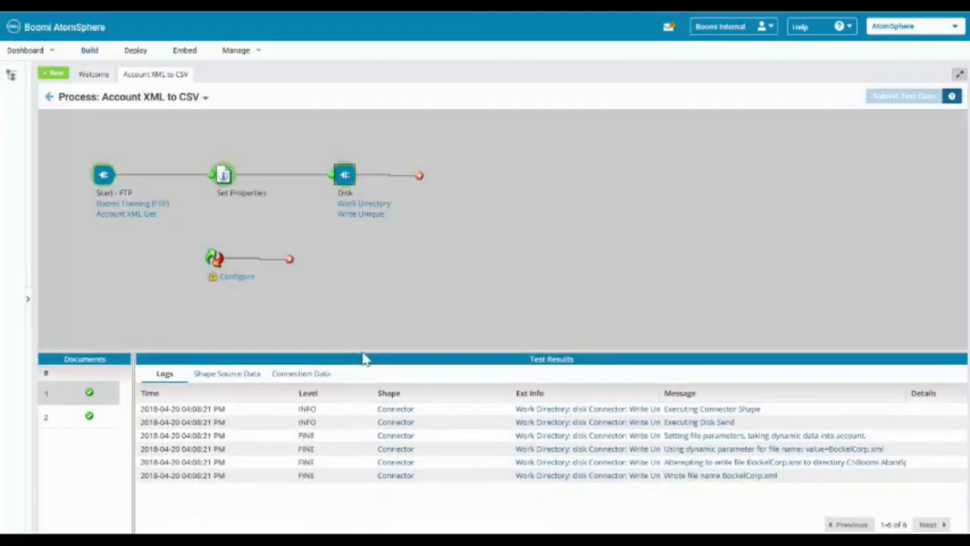
{"action": "left_click", "coordinate": [317, 376]}
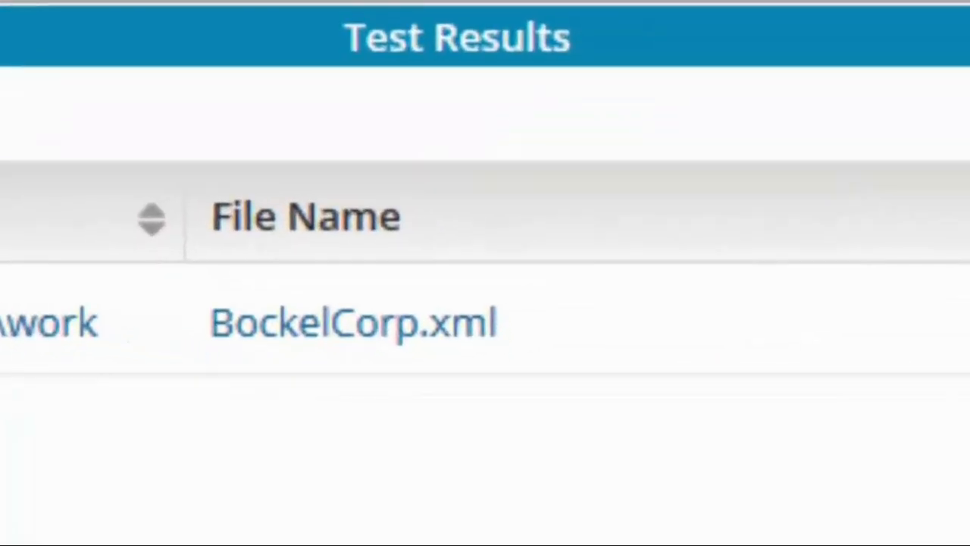
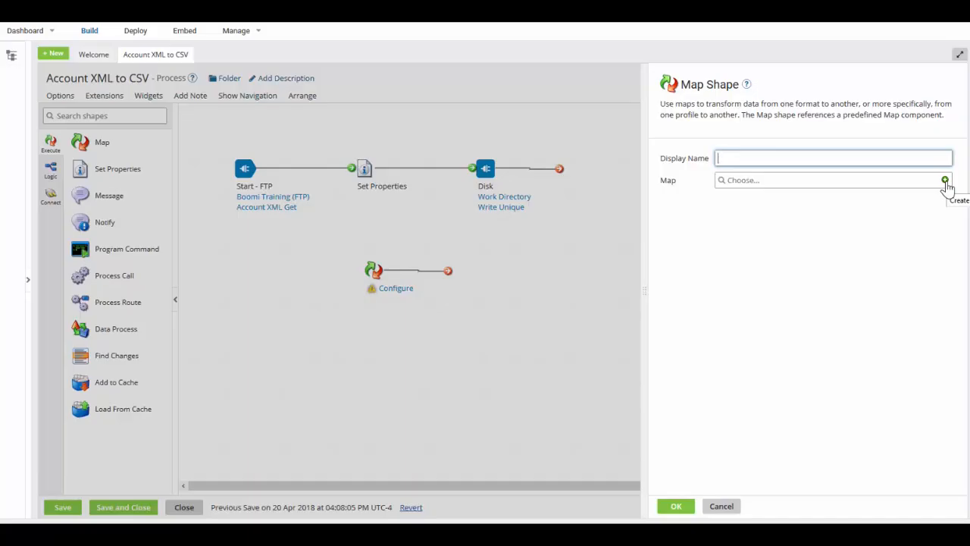
Step: Create a new map component for the Map shape and name it Account XML to CSV
{"action": "left_click", "coordinate": [945, 181]}
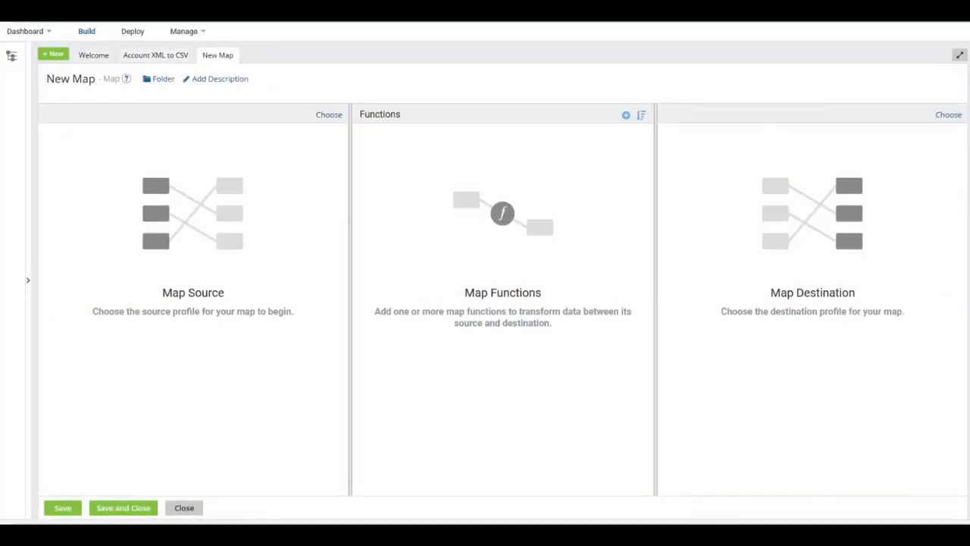
{"action": "left_click", "coordinate": [98, 79]}
{"action": "left_click_drag", "start_coordinate": [104, 78], "coordinate": [35, 69]}
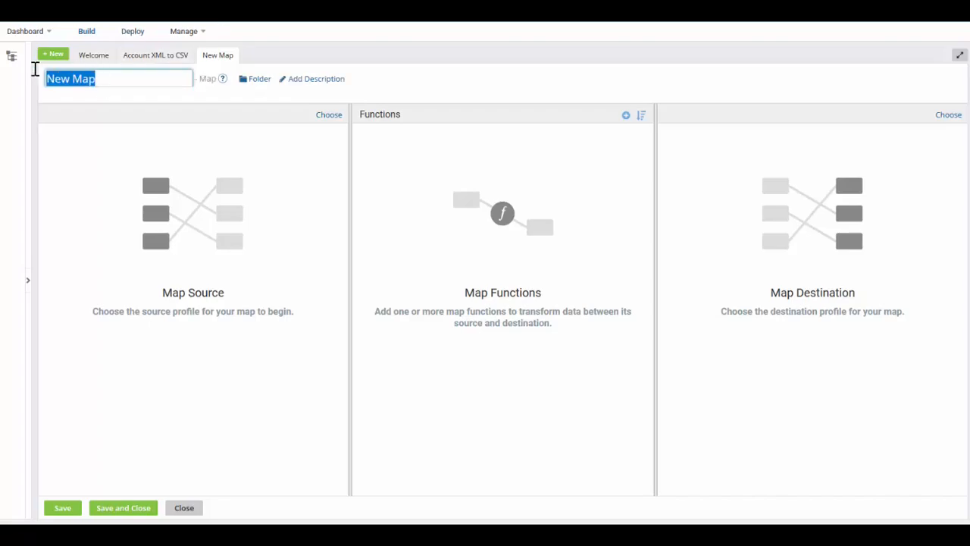
{"action": "type", "text": "Account XM"}
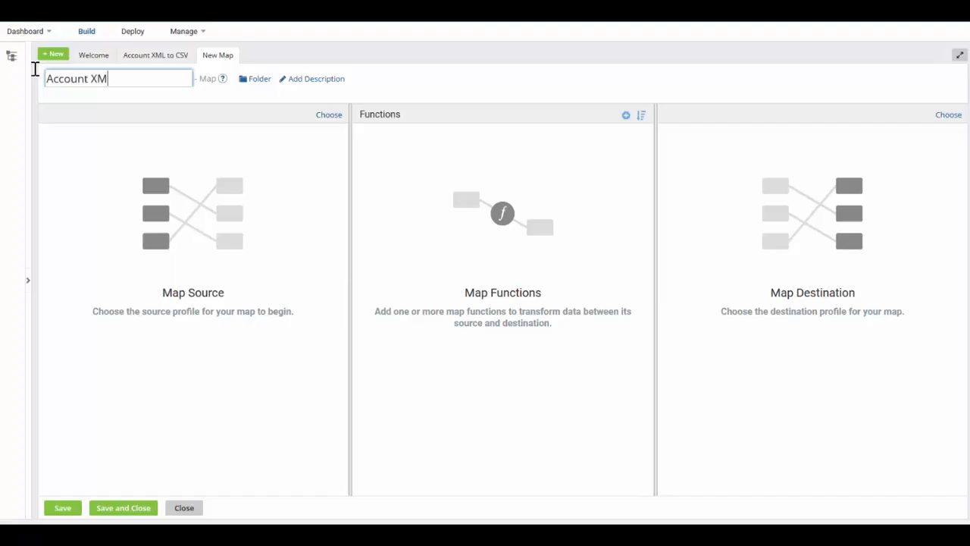
{"action": "type", "text": "L to CSV"}
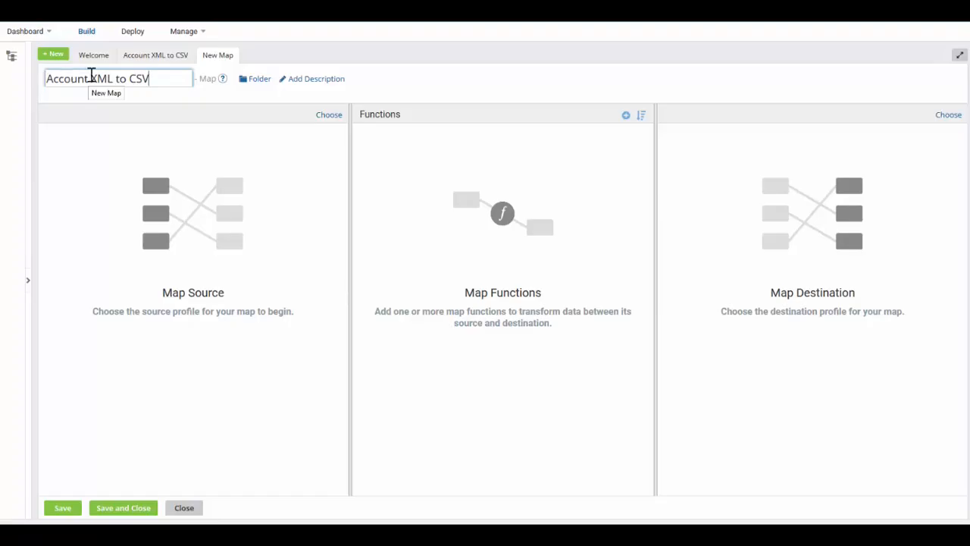
Step: Choose the XML profile Account XML from the Boomi Essentials folder as the map's source profile
{"action": "left_click", "coordinate": [329, 116]}
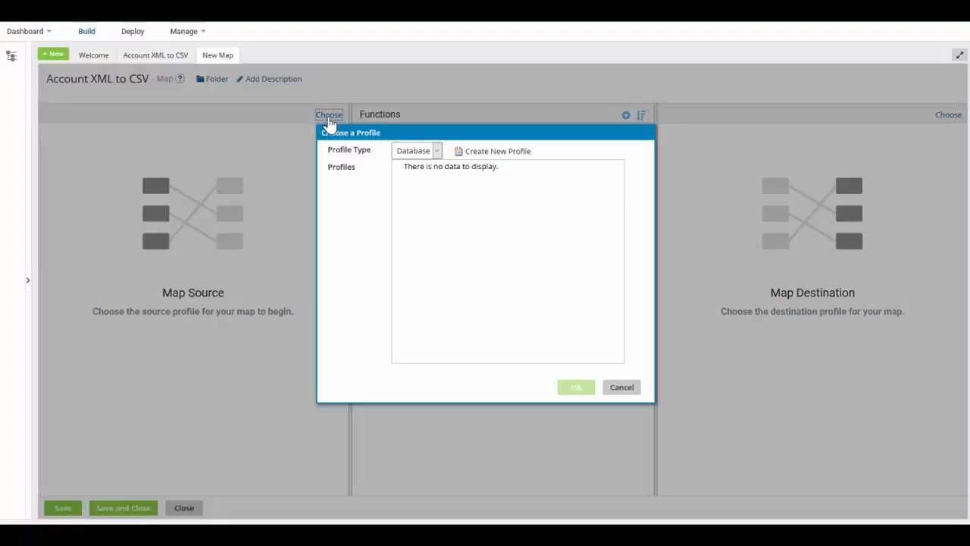
{"action": "left_click", "coordinate": [437, 150]}
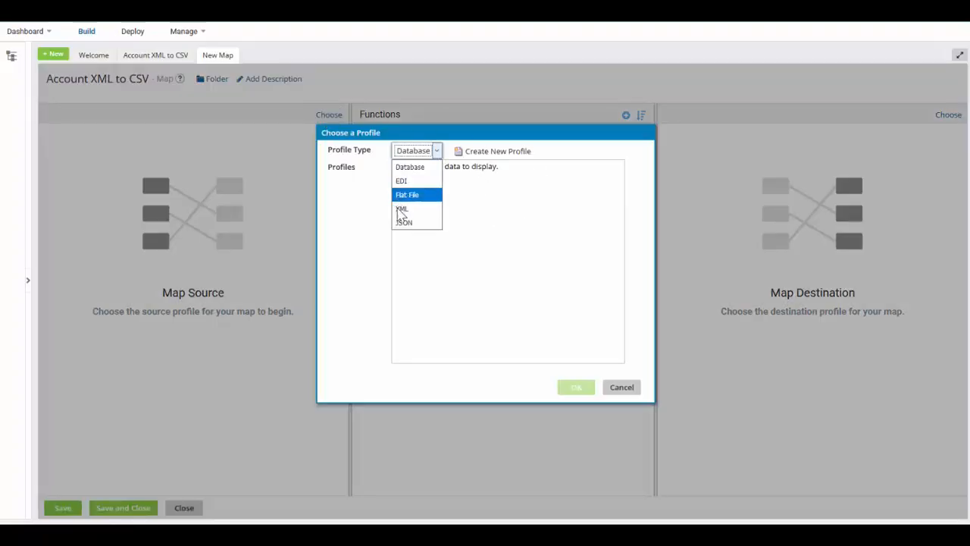
{"action": "left_click", "coordinate": [401, 210]}
{"action": "left_click", "coordinate": [409, 177]}
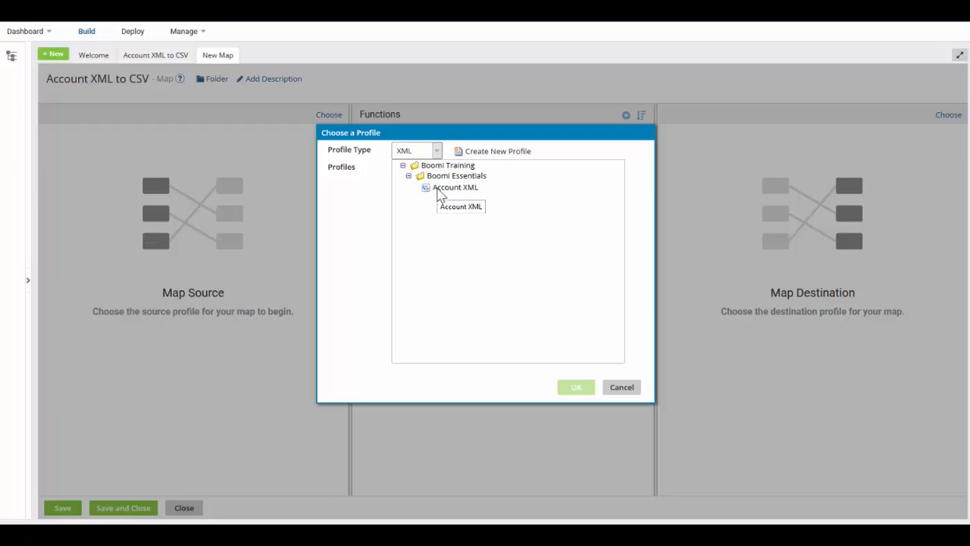
{"action": "left_click", "coordinate": [448, 188]}
{"action": "left_click", "coordinate": [572, 389]}
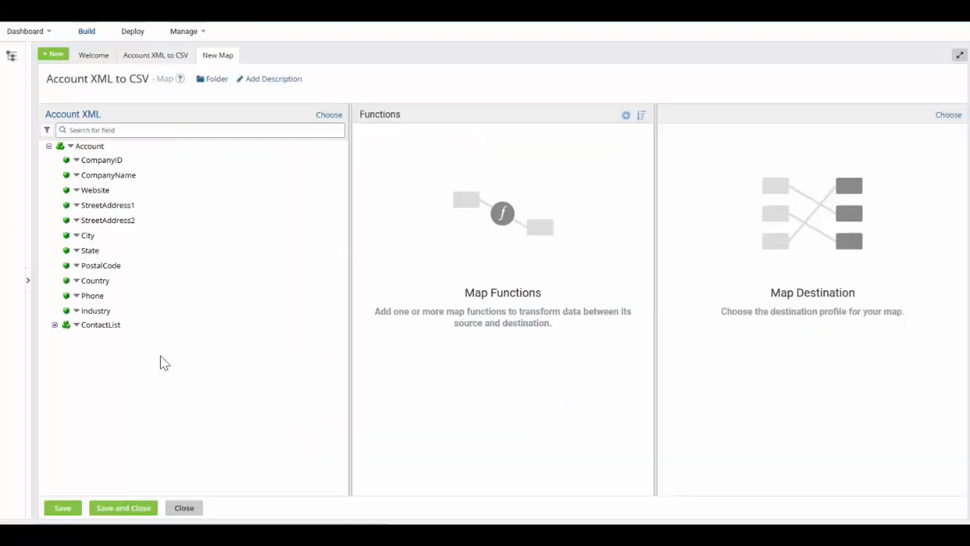
Step: Expand the ContactList and Contact elements of the source profile and save the map
{"action": "left_click", "coordinate": [55, 324]}
{"action": "left_click", "coordinate": [60, 338]}
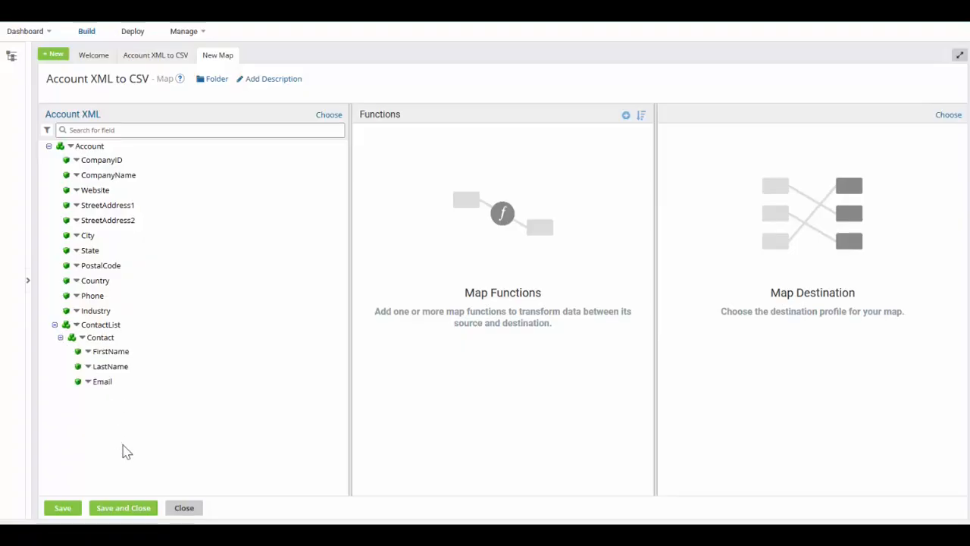
{"action": "left_click", "coordinate": [63, 508]}
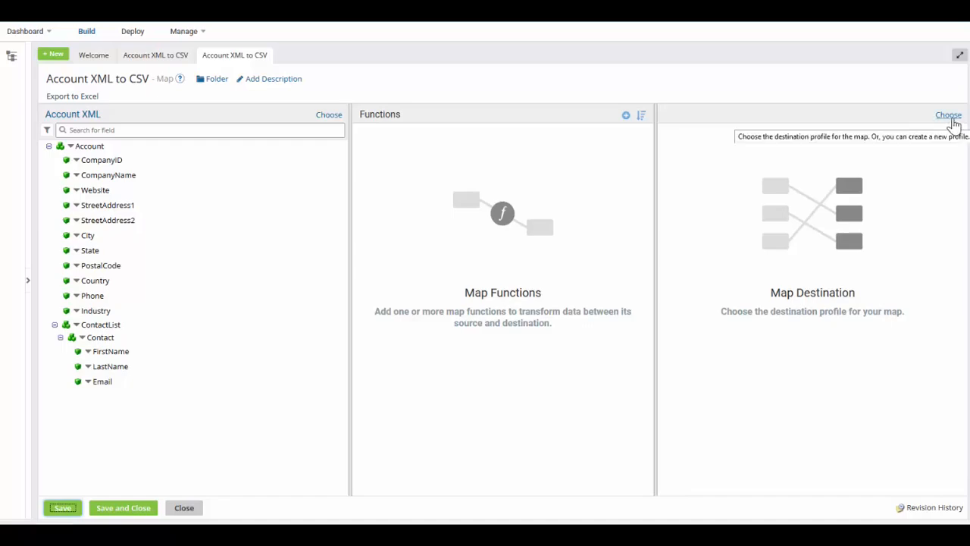
Step: Create a new Flat File profile for the map's destination and name it Account CSV
{"action": "left_click", "coordinate": [953, 121]}
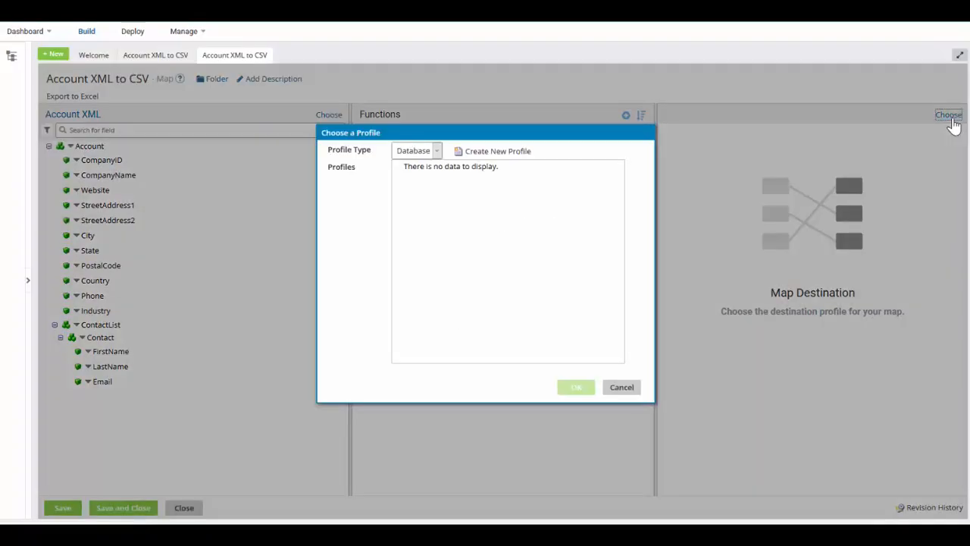
{"action": "left_click", "coordinate": [426, 152]}
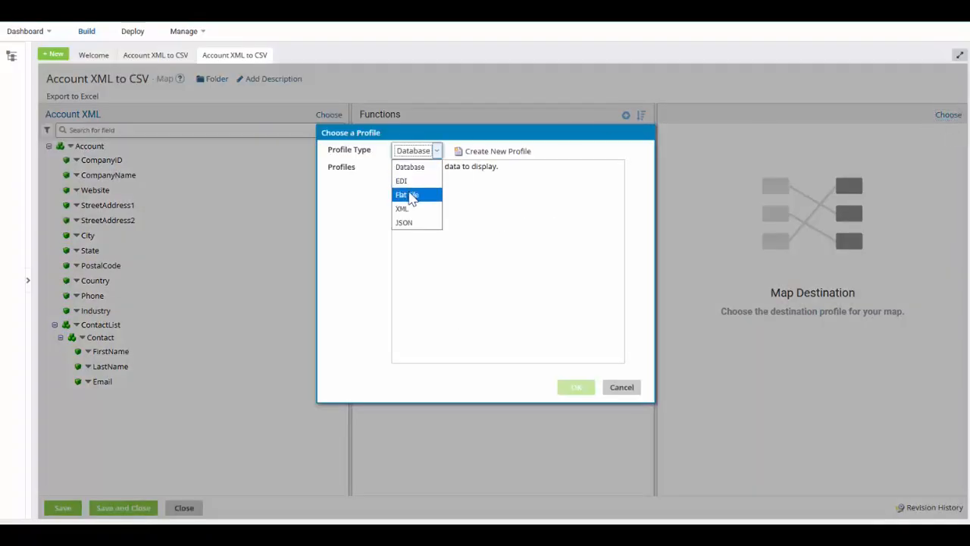
{"action": "left_click", "coordinate": [410, 197]}
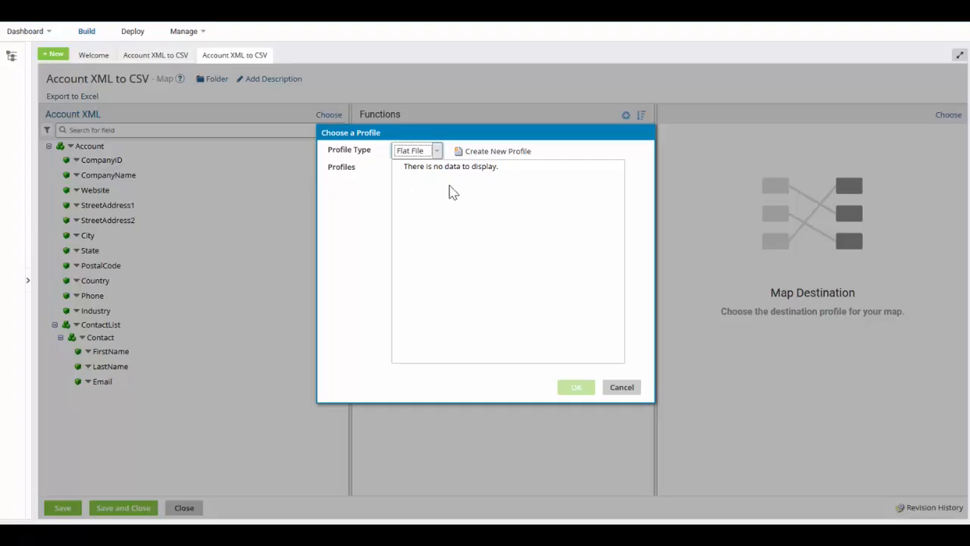
{"action": "left_click", "coordinate": [506, 159]}
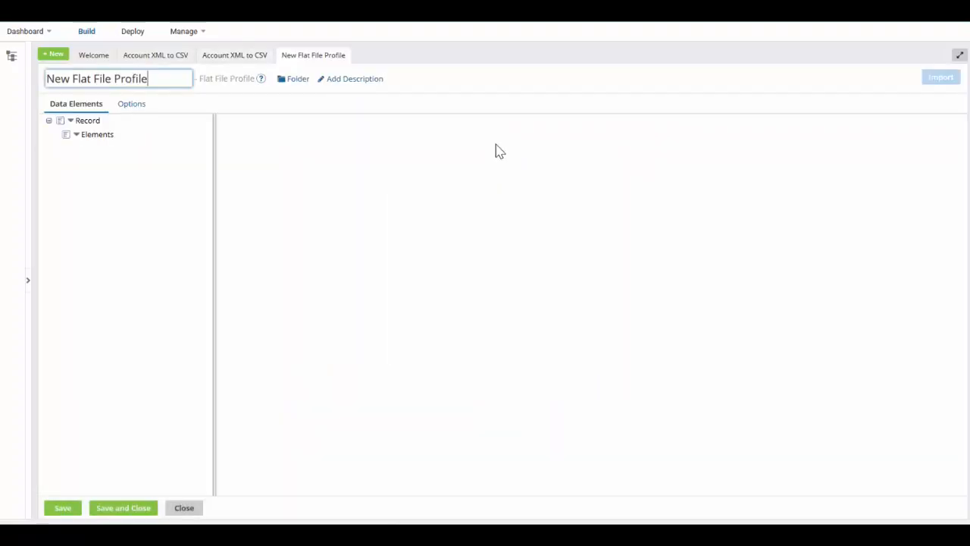
{"action": "left_click_drag", "start_coordinate": [162, 83], "coordinate": [46, 79]}
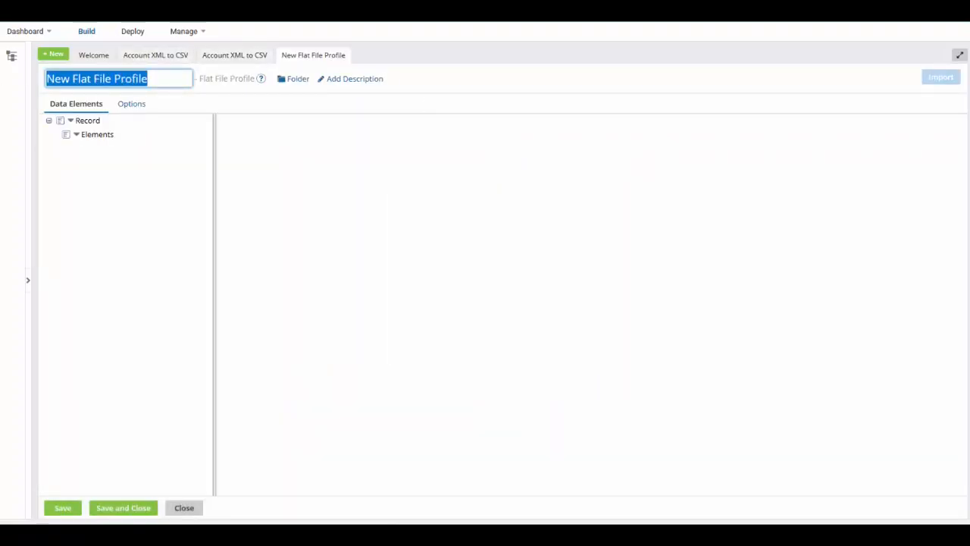
{"action": "type", "text": "Account "}
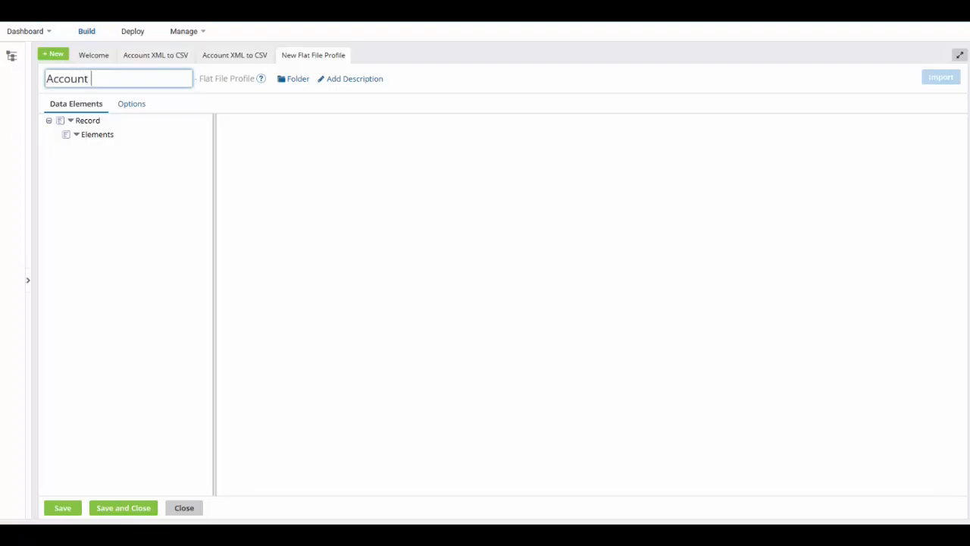
{"action": "type", "text": "CSV"}
Step: Set the profile options to use column headers, Delimited file type, Comma Delimited and Double Quote text qualifier, and save the profile
{"action": "left_click", "coordinate": [133, 107]}
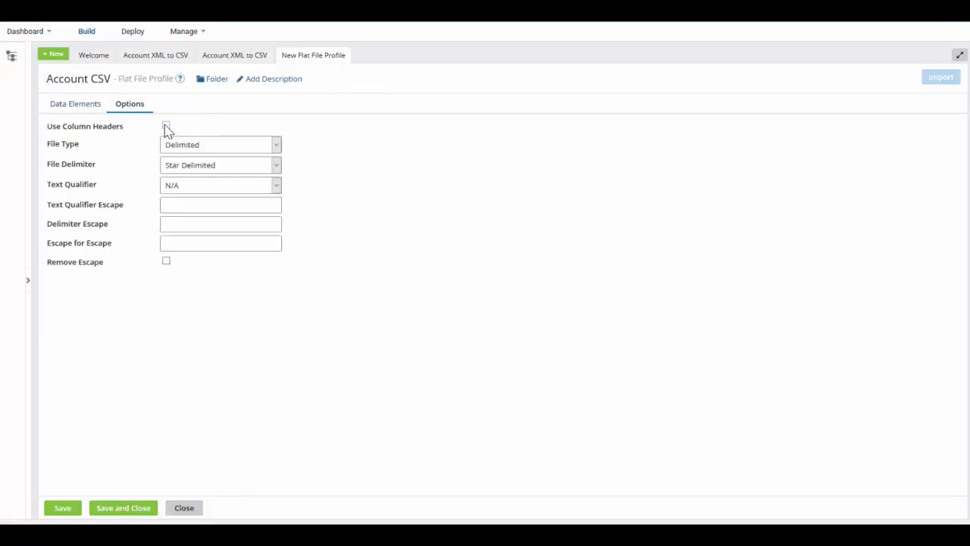
{"action": "left_click", "coordinate": [166, 126]}
{"action": "left_click", "coordinate": [195, 147]}
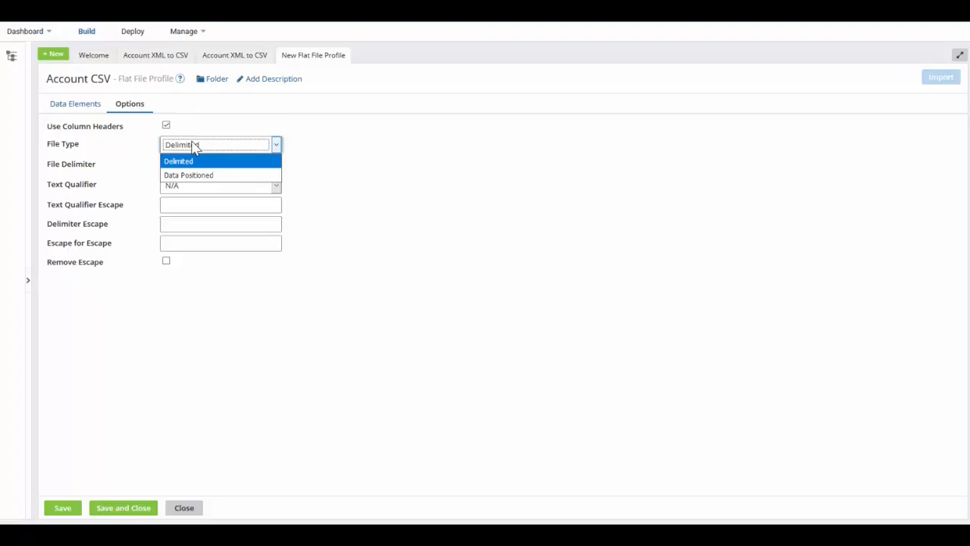
{"action": "left_click", "coordinate": [195, 160]}
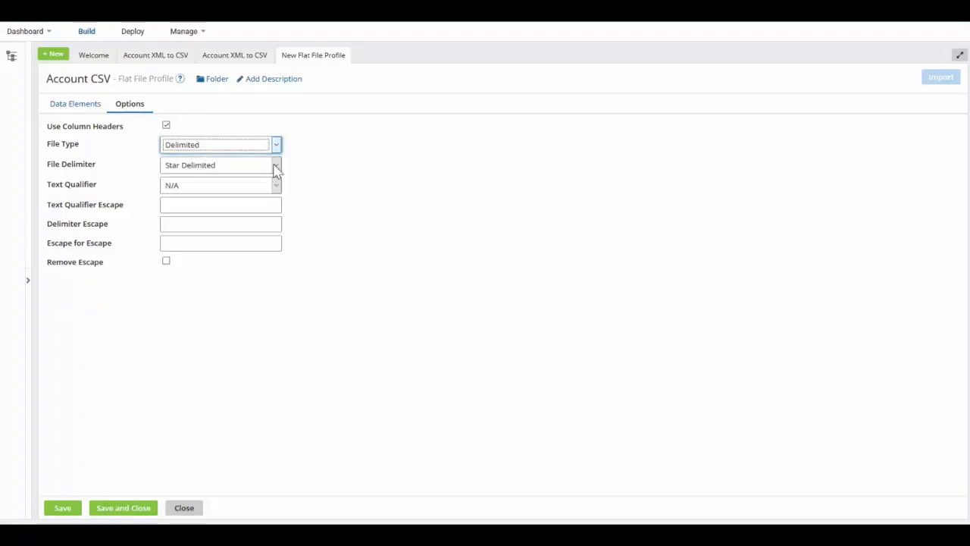
{"action": "left_click", "coordinate": [278, 167]}
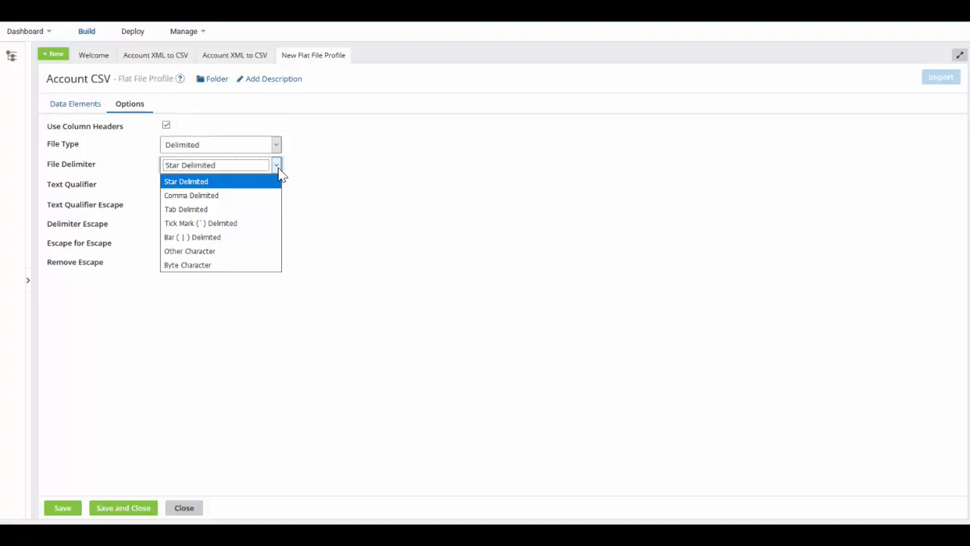
{"action": "left_click", "coordinate": [201, 199]}
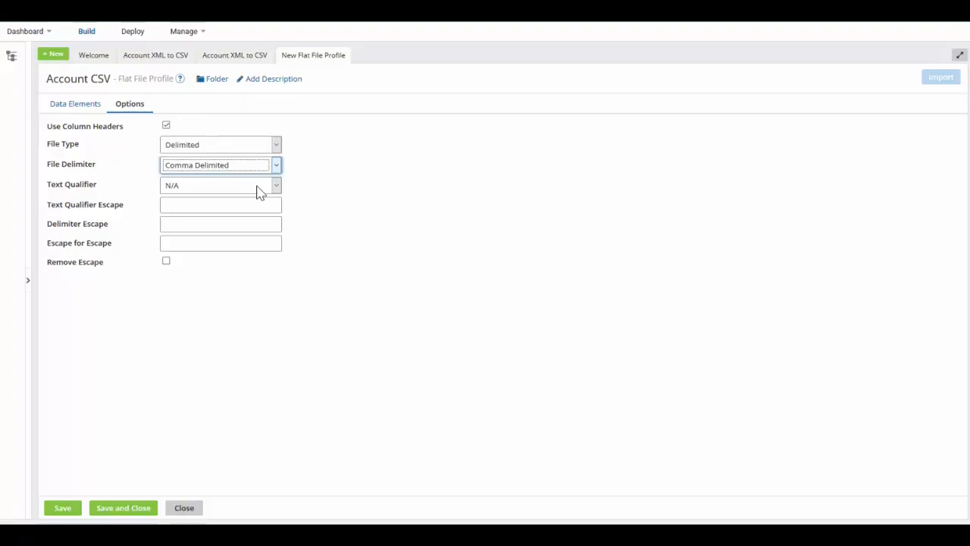
{"action": "left_click", "coordinate": [270, 184]}
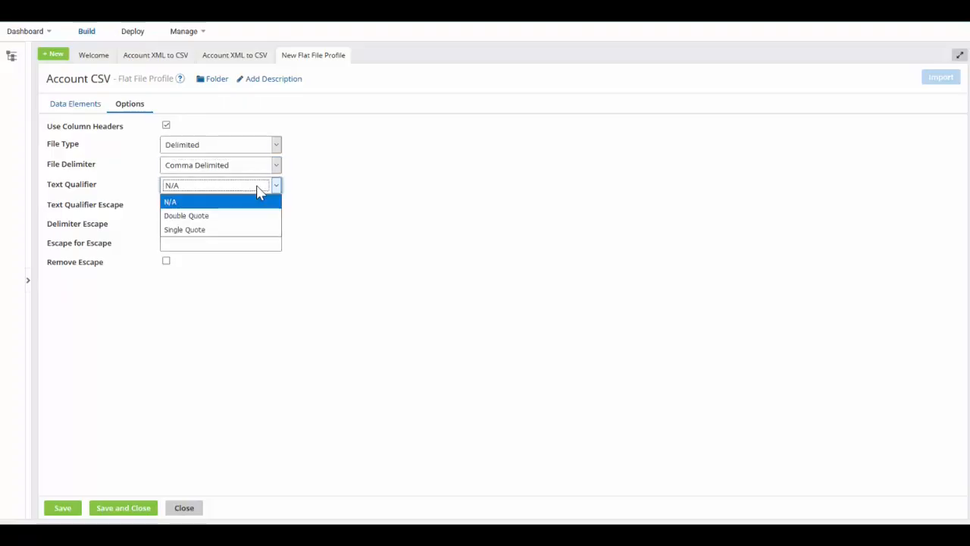
{"action": "left_click", "coordinate": [233, 218]}
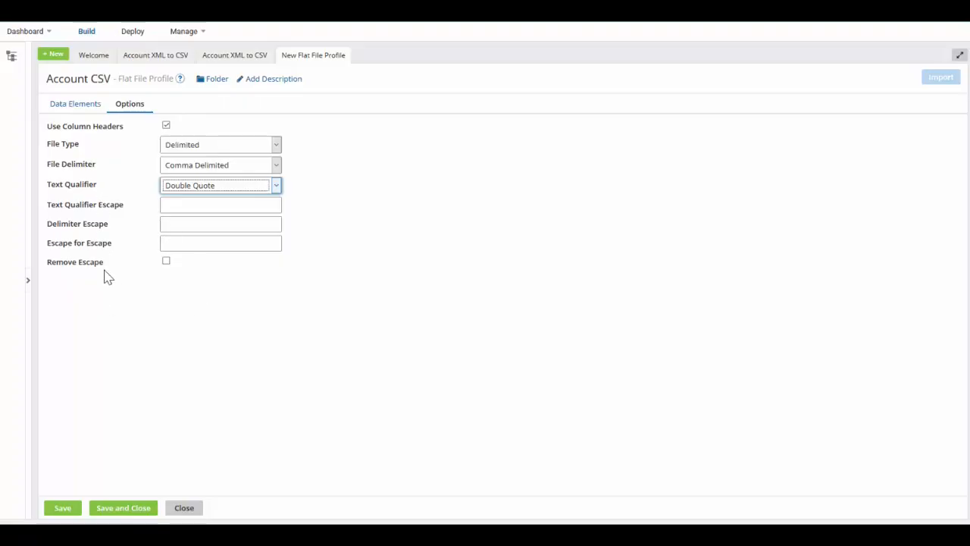
{"action": "left_click", "coordinate": [60, 506]}
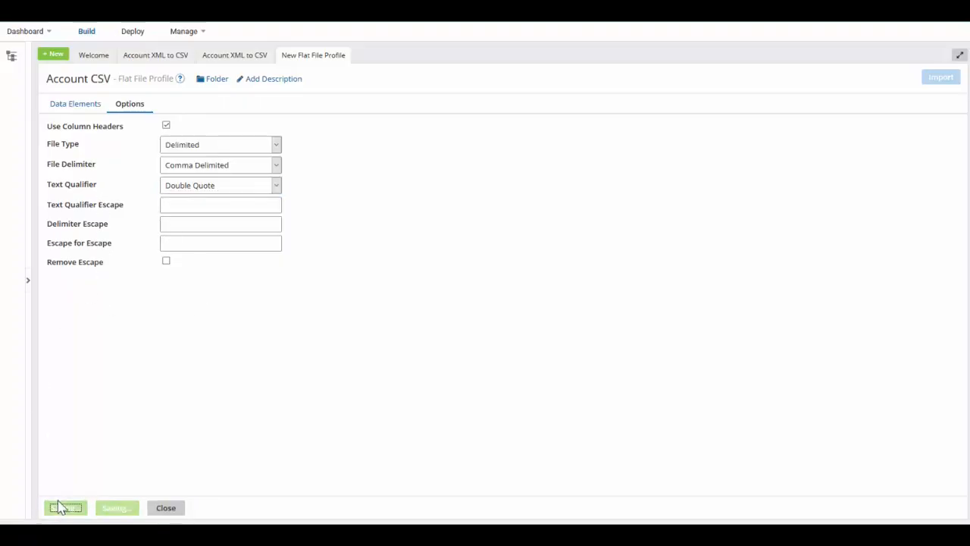
Step: Add 12 elements at once under the Elements node of the Account CSV profile
{"action": "left_click", "coordinate": [75, 107]}
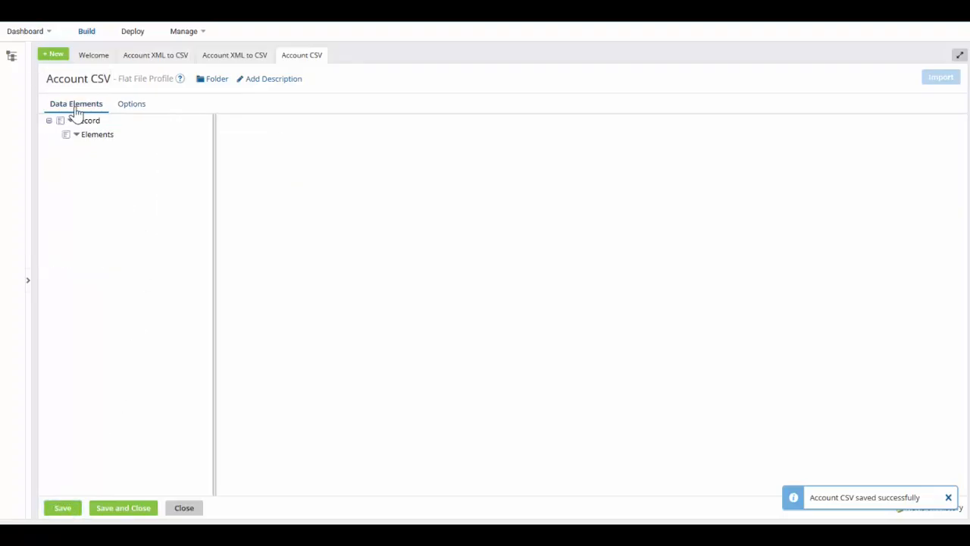
{"action": "left_click", "coordinate": [79, 140]}
{"action": "right_click", "coordinate": [78, 139]}
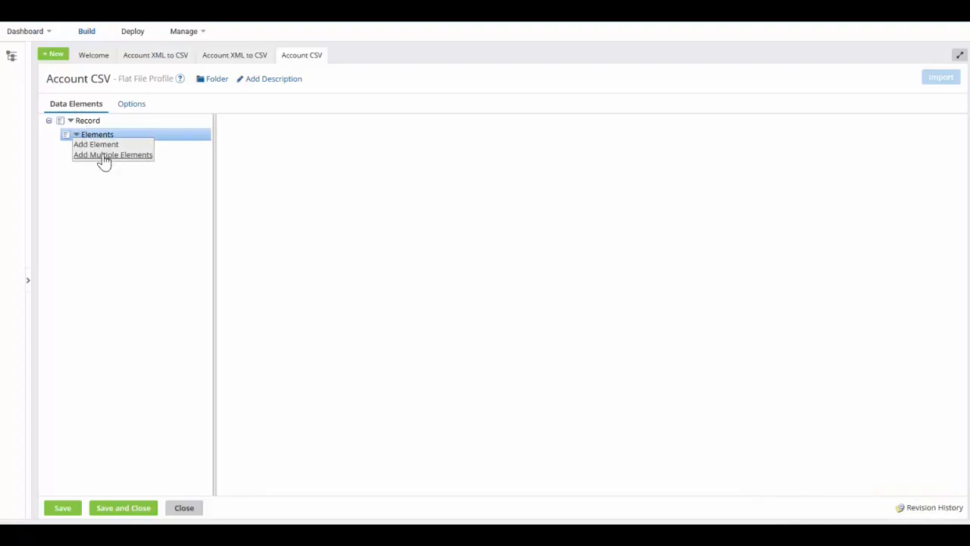
{"action": "left_click", "coordinate": [104, 157]}
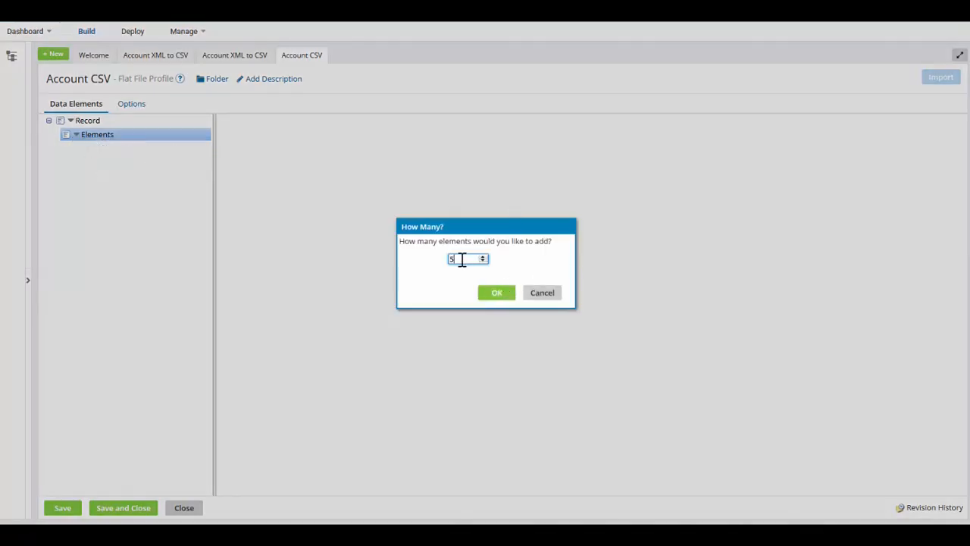
{"action": "left_click_drag", "start_coordinate": [459, 259], "coordinate": [445, 259]}
{"action": "type", "text": "12"}
{"action": "left_click", "coordinate": [497, 297]}
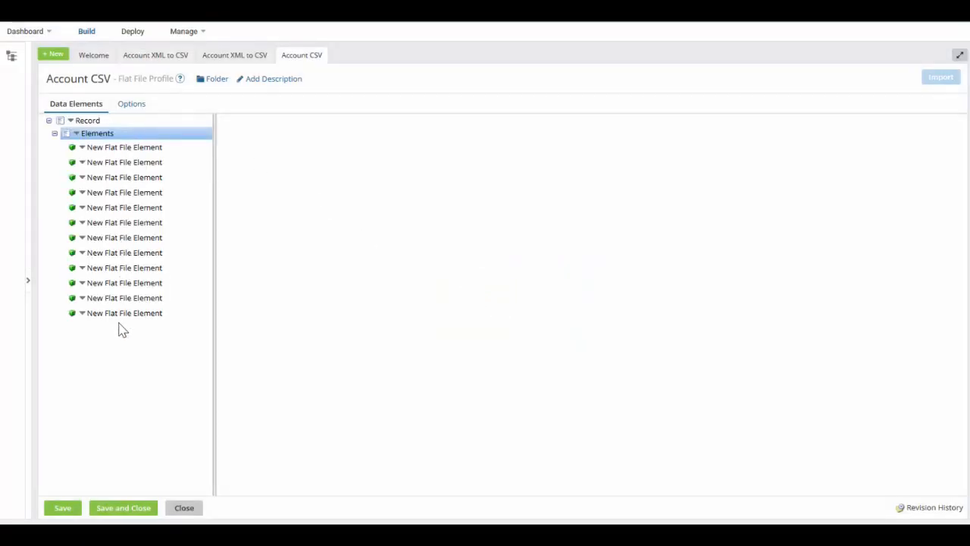
Step: Expand the first flat file element's field size and data format options and set its data name to AccountID
{"action": "left_click", "coordinate": [112, 148]}
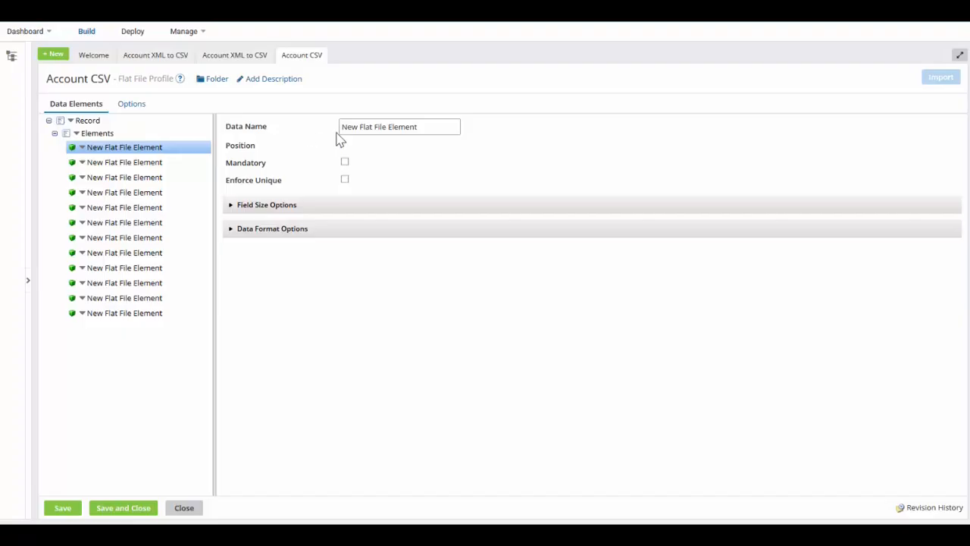
{"action": "left_click", "coordinate": [232, 205]}
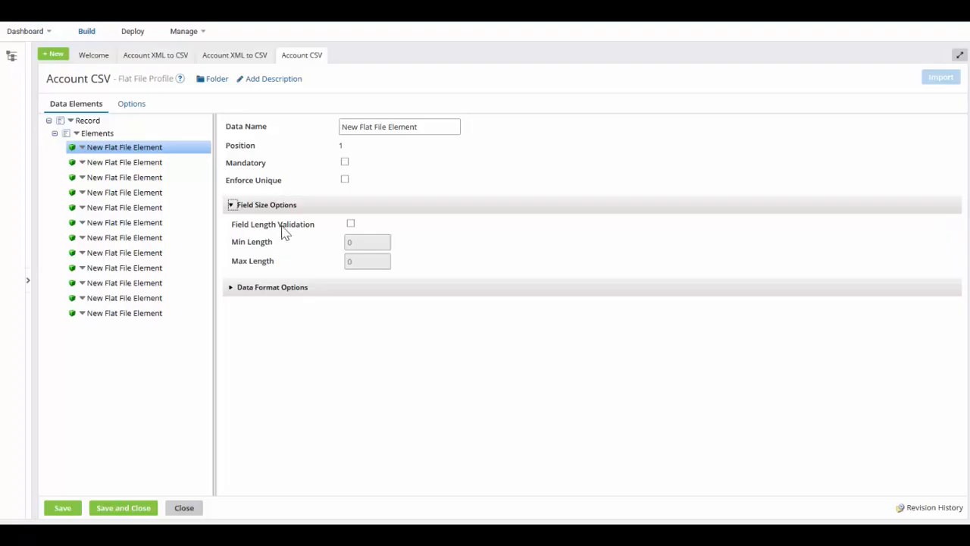
{"action": "left_click", "coordinate": [235, 288]}
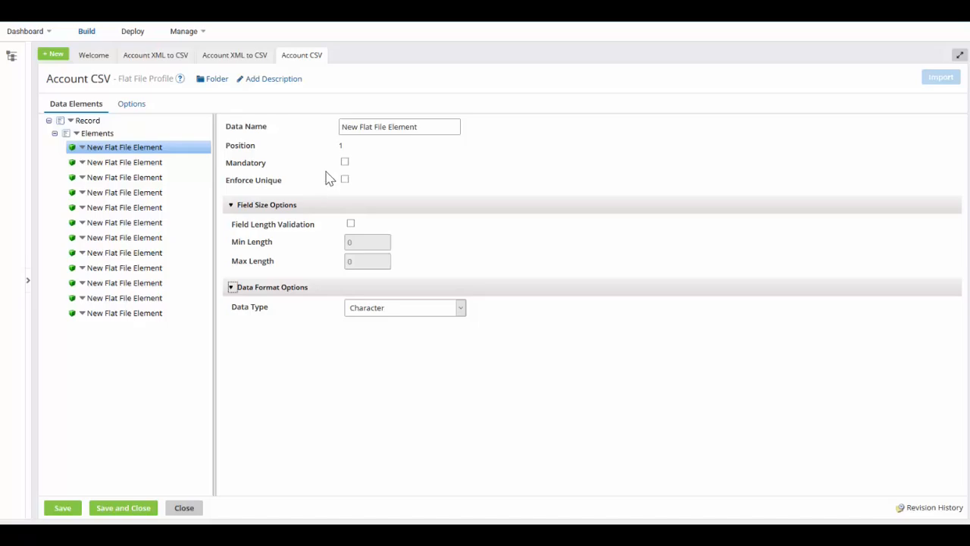
{"action": "left_click", "coordinate": [419, 128]}
{"action": "left_click_drag", "start_coordinate": [416, 130], "coordinate": [314, 108]}
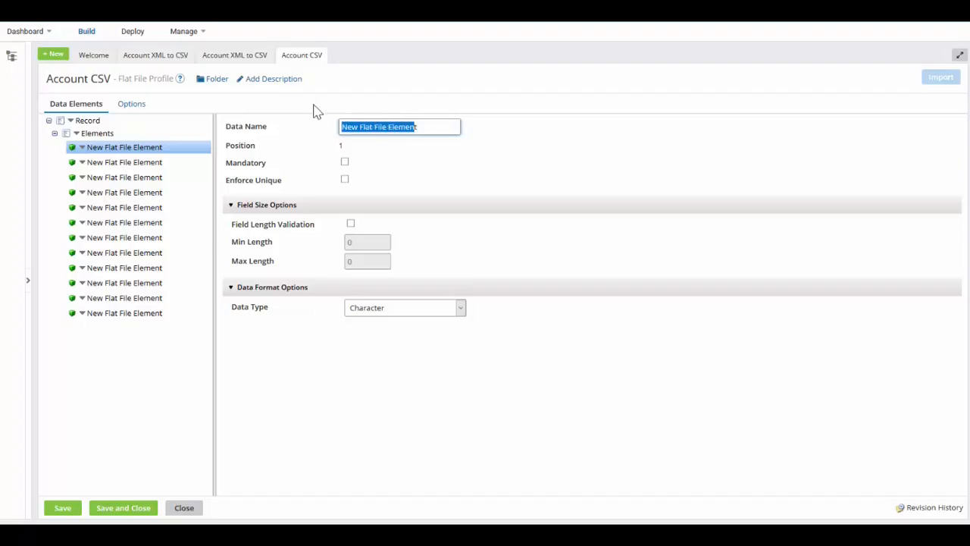
{"action": "key", "text": "BackSpace"}
{"action": "type", "text": "A"}
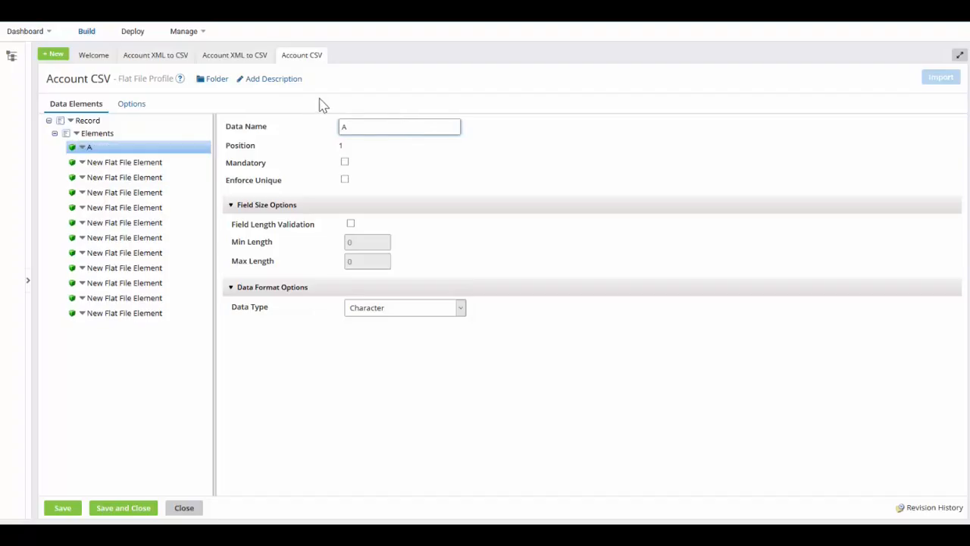
{"action": "type", "text": "ccountID"}
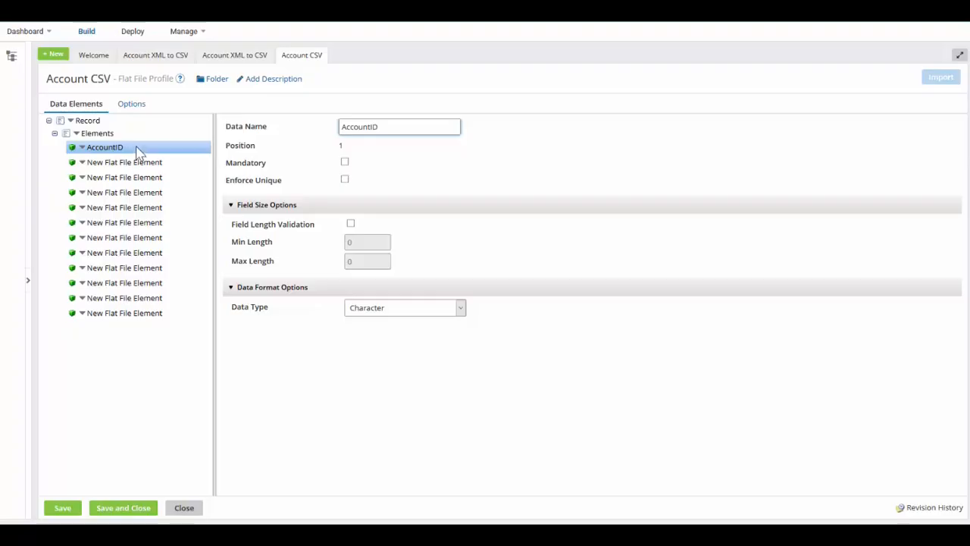
Step: Name the second flat file element AccountName and the third element Industry
{"action": "left_click", "coordinate": [114, 162]}
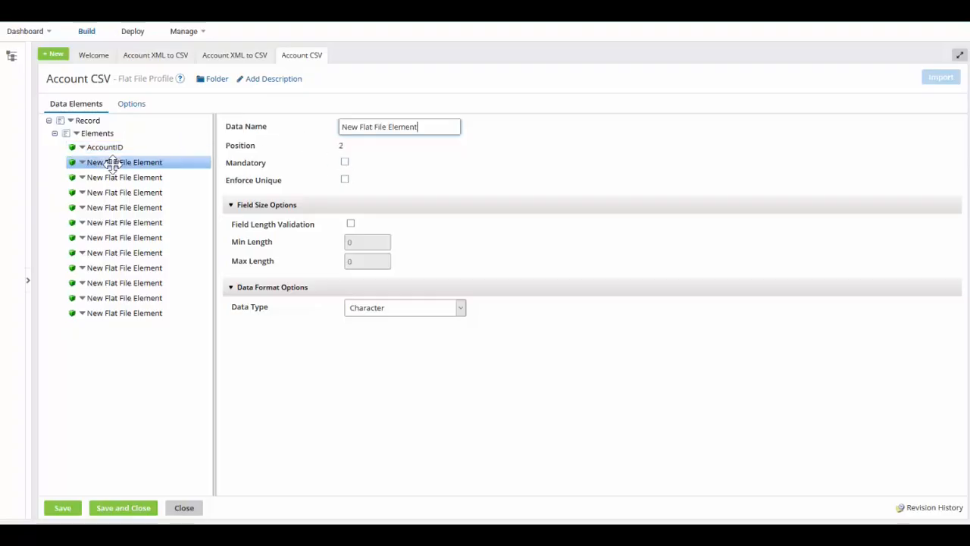
{"action": "left_click_drag", "start_coordinate": [419, 127], "coordinate": [237, 117]}
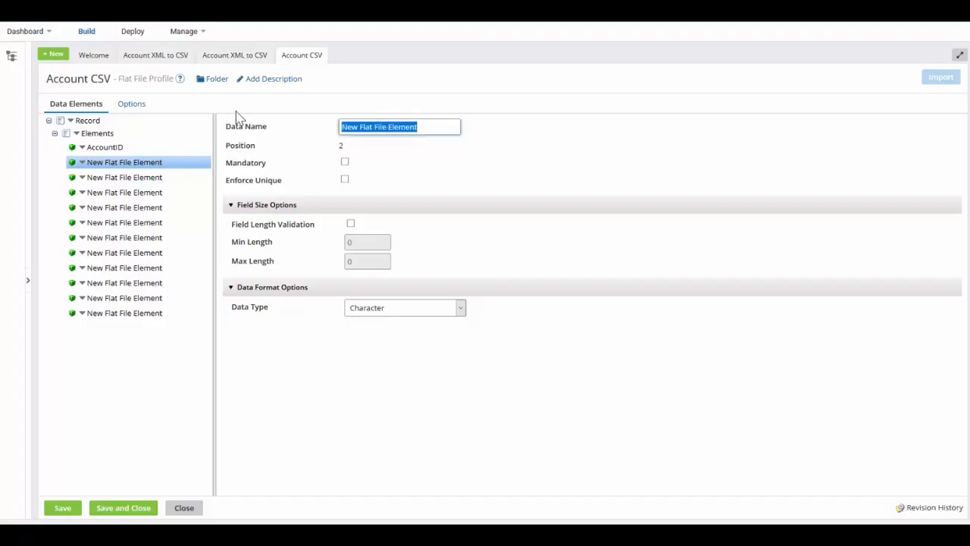
{"action": "type", "text": "Accou"}
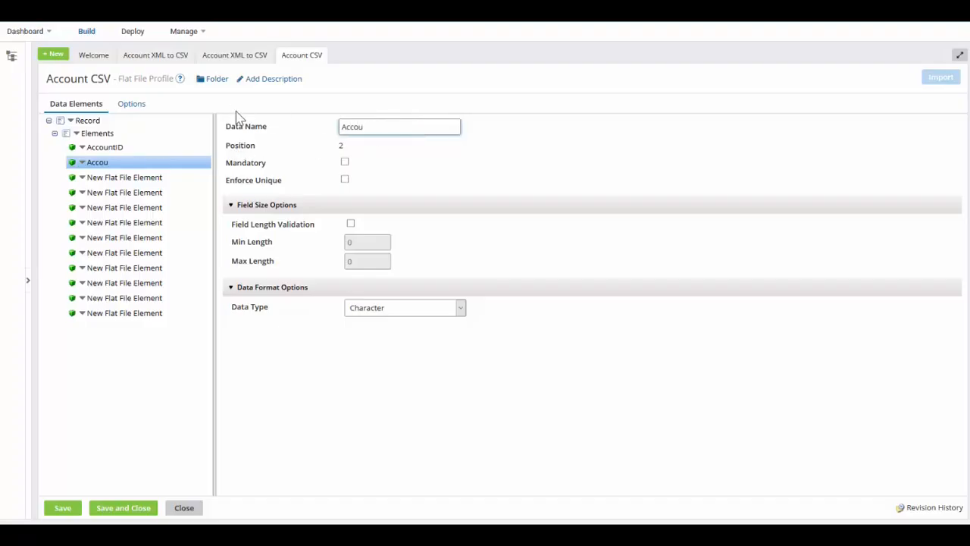
{"action": "type", "text": "ntName"}
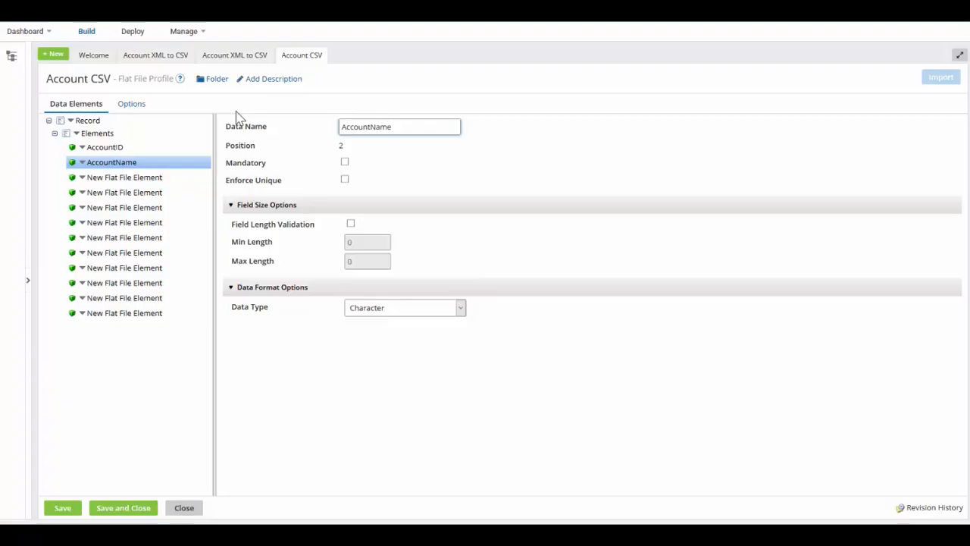
{"action": "left_click", "coordinate": [144, 183]}
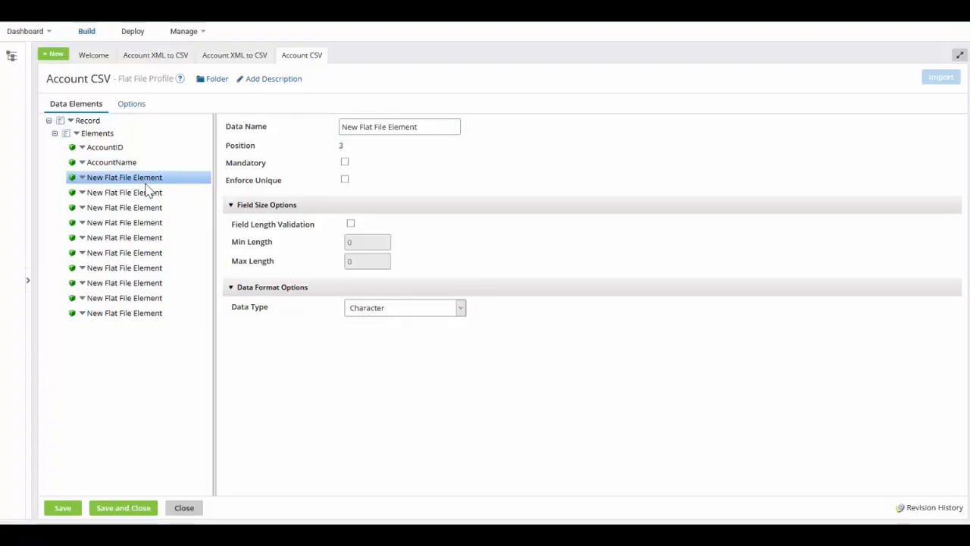
{"action": "left_click_drag", "start_coordinate": [442, 130], "coordinate": [242, 101]}
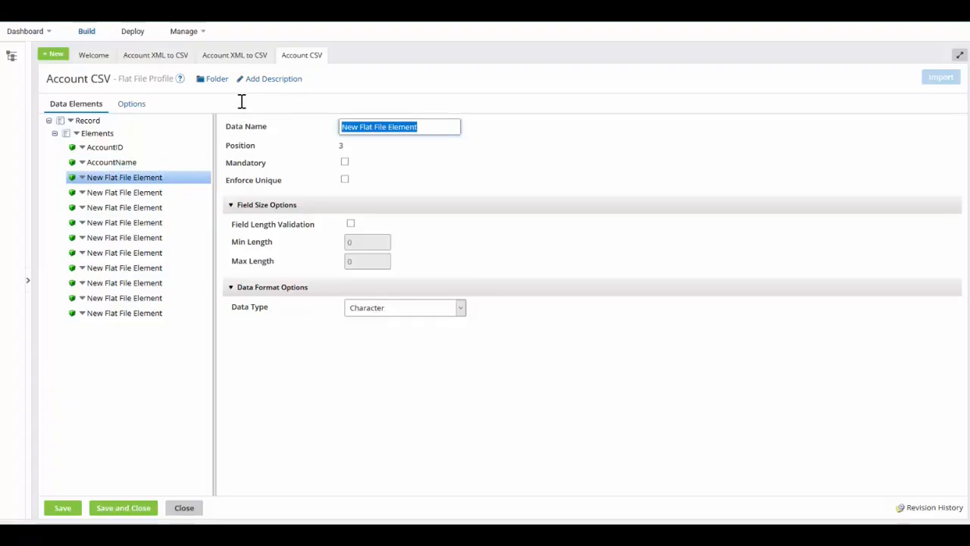
{"action": "type", "text": "Industr"}
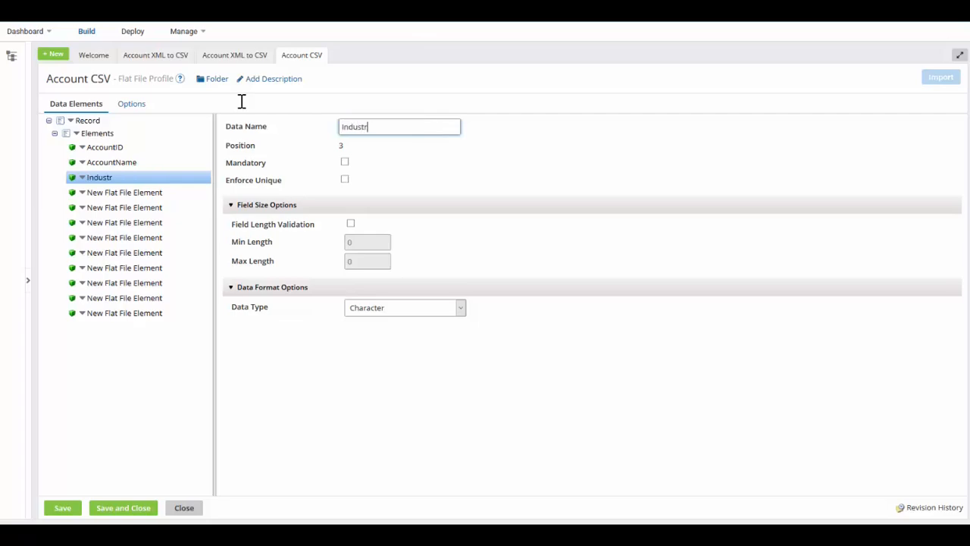
{"action": "type", "text": "y"}
Step: Set the data name of the fourth flat file element to Address1
{"action": "left_click", "coordinate": [145, 191]}
{"action": "left_click_drag", "start_coordinate": [418, 127], "coordinate": [289, 106]}
{"action": "type", "text": "Addre"}
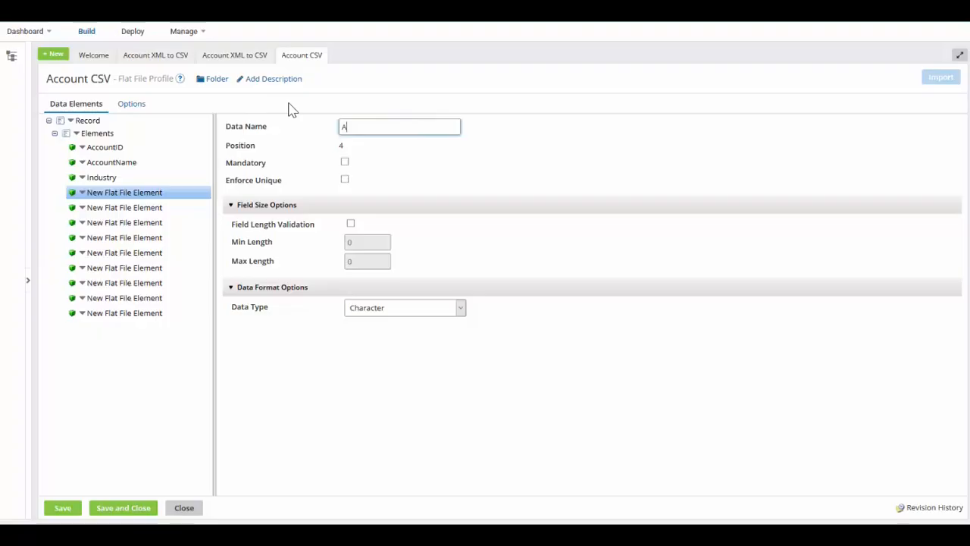
{"action": "type", "text": "ss1"}
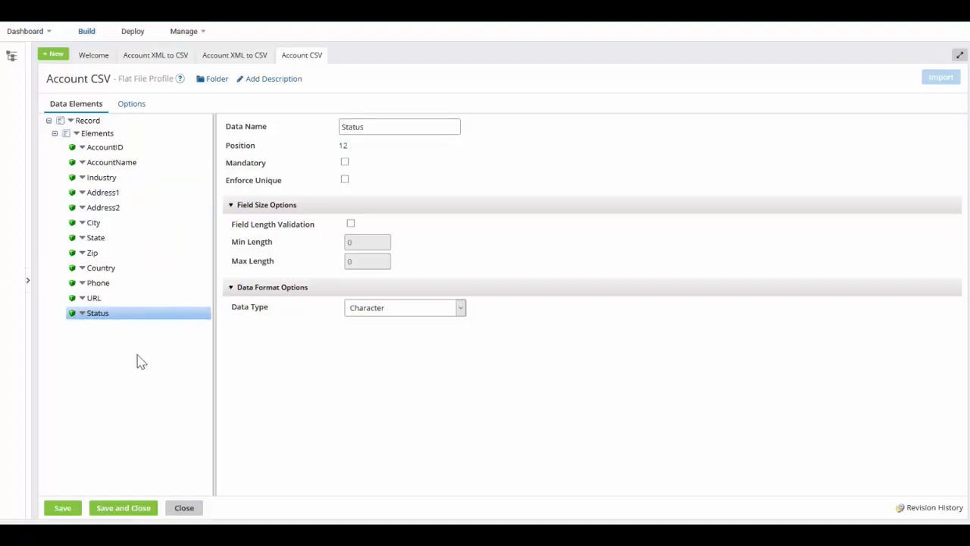
Step: Save and close the Account CSV profile, then save the map with the destination's Elements node expanded
{"action": "left_click", "coordinate": [117, 508]}
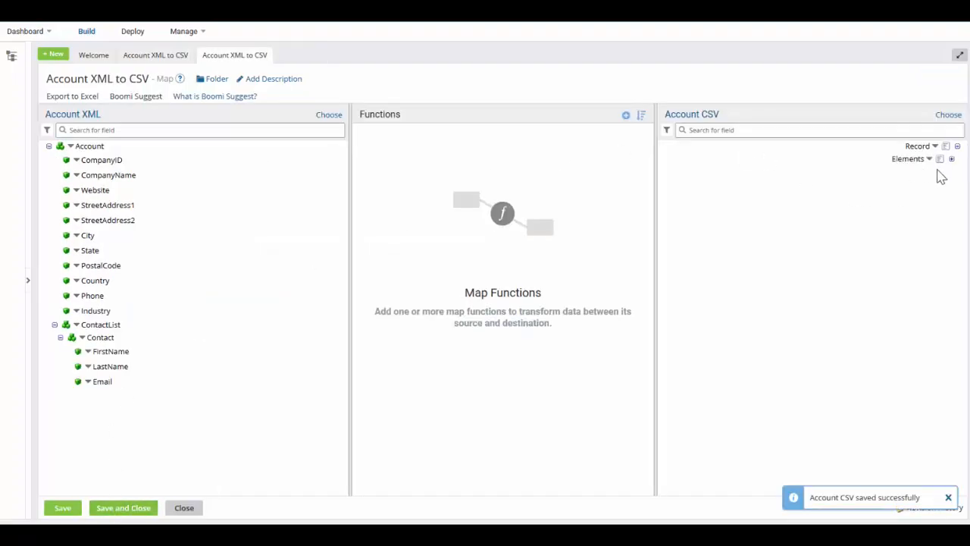
{"action": "left_click", "coordinate": [951, 159]}
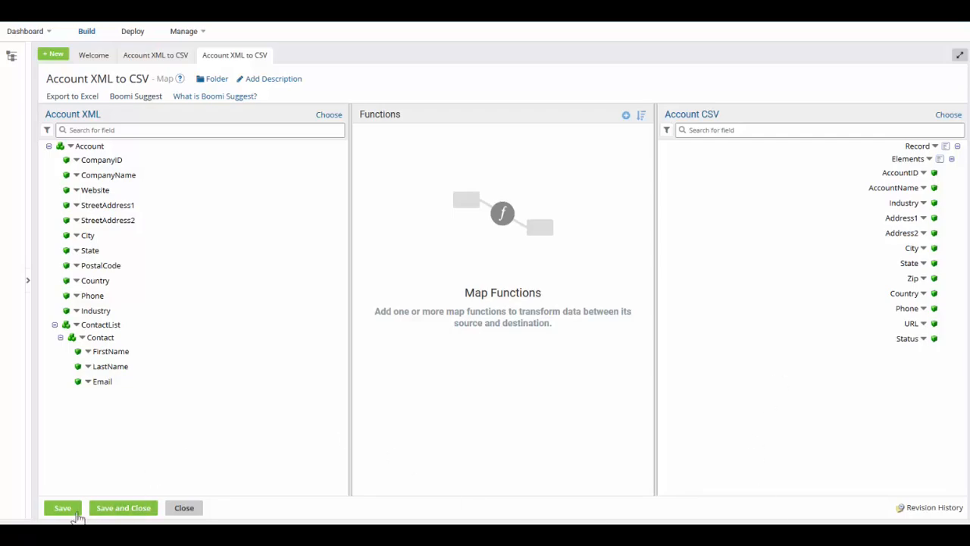
{"action": "left_click", "coordinate": [65, 511]}
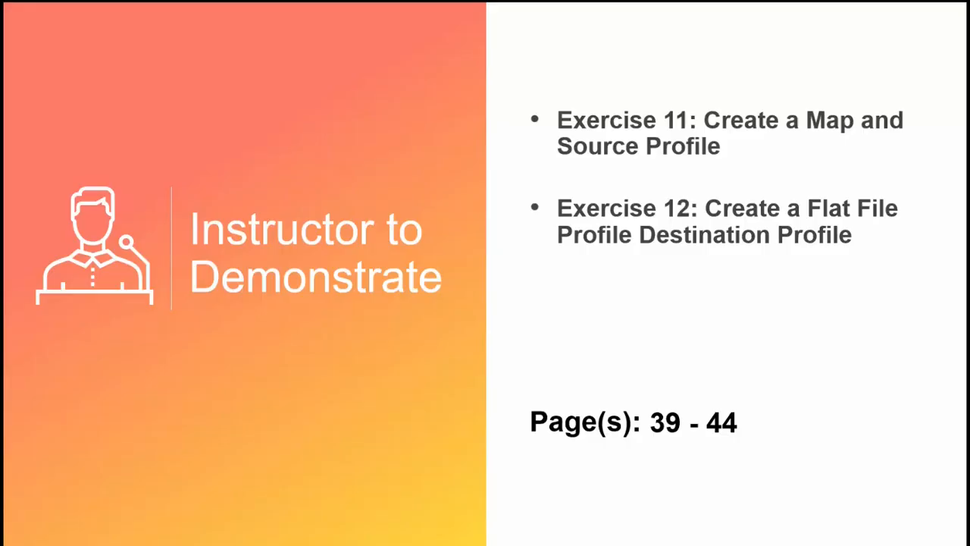
{"action": "key", "text": "Right"}
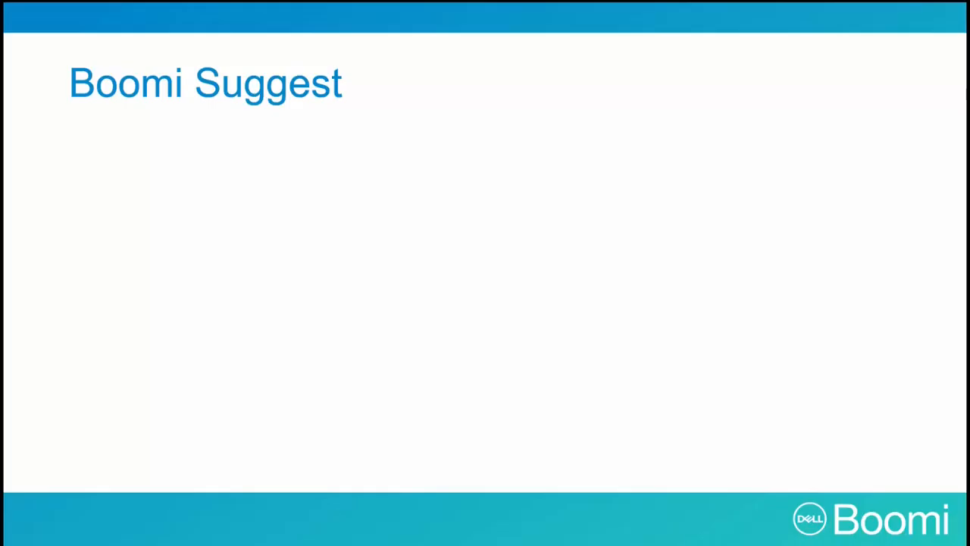
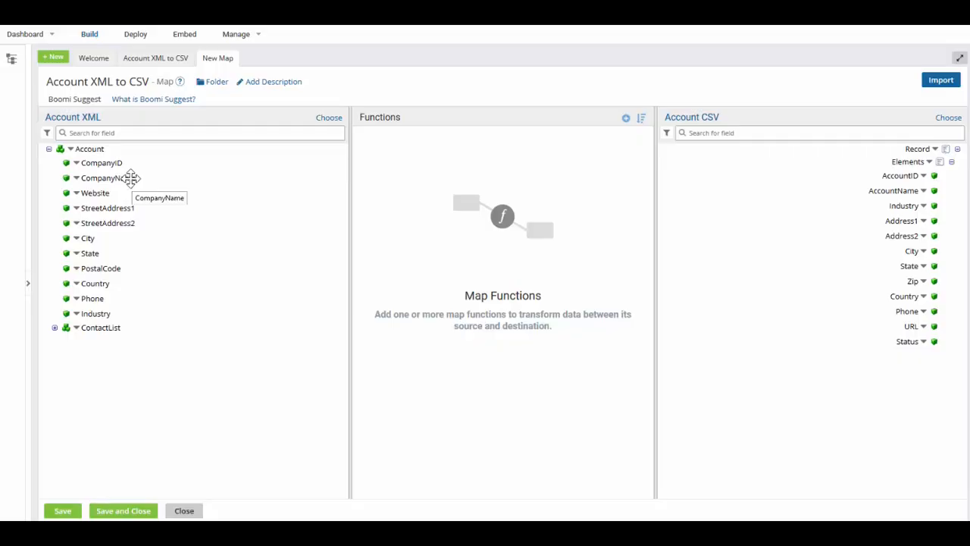
Step: Map the source field CompanyName to the destination field AccountName
{"action": "left_click", "coordinate": [131, 177]}
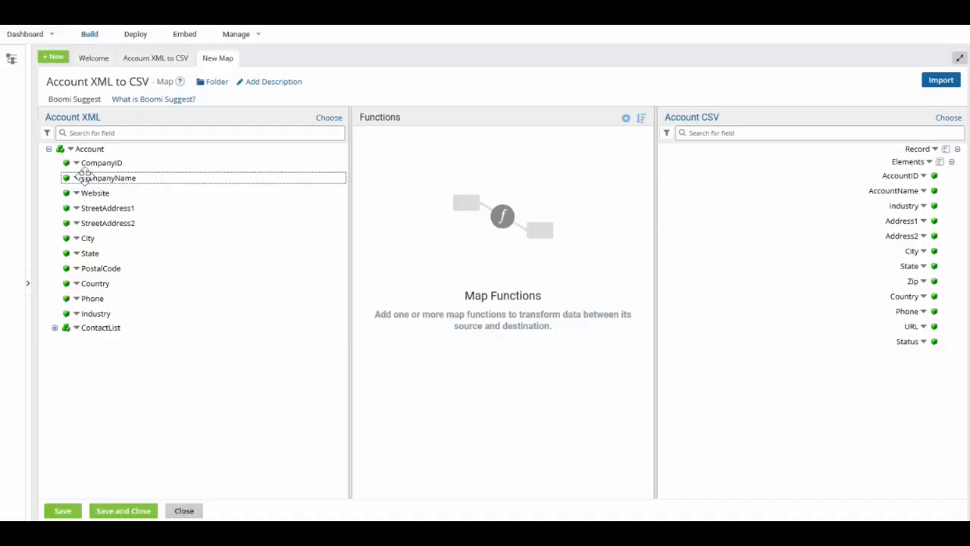
{"action": "left_click_drag", "start_coordinate": [85, 175], "coordinate": [880, 199]}
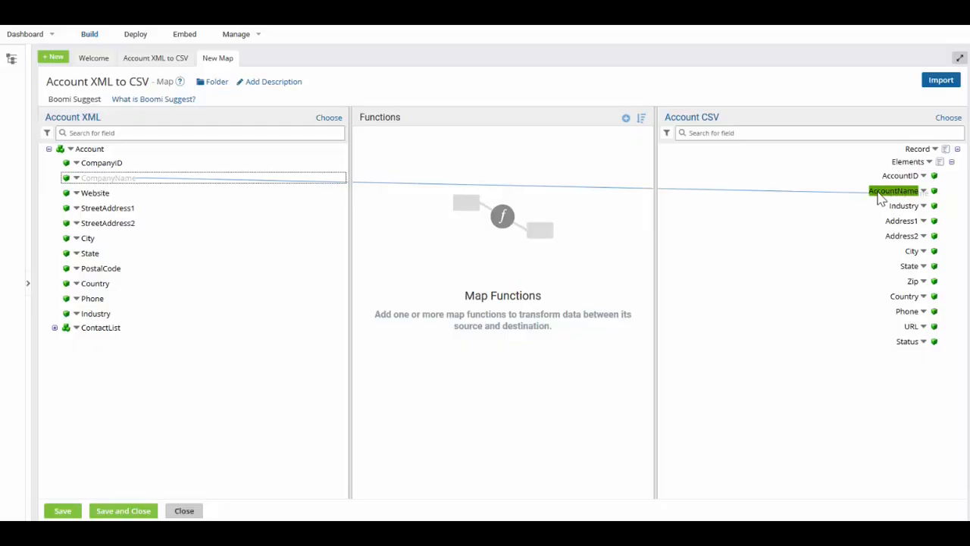
{"action": "left_click_drag", "start_coordinate": [879, 197], "coordinate": [878, 194]}
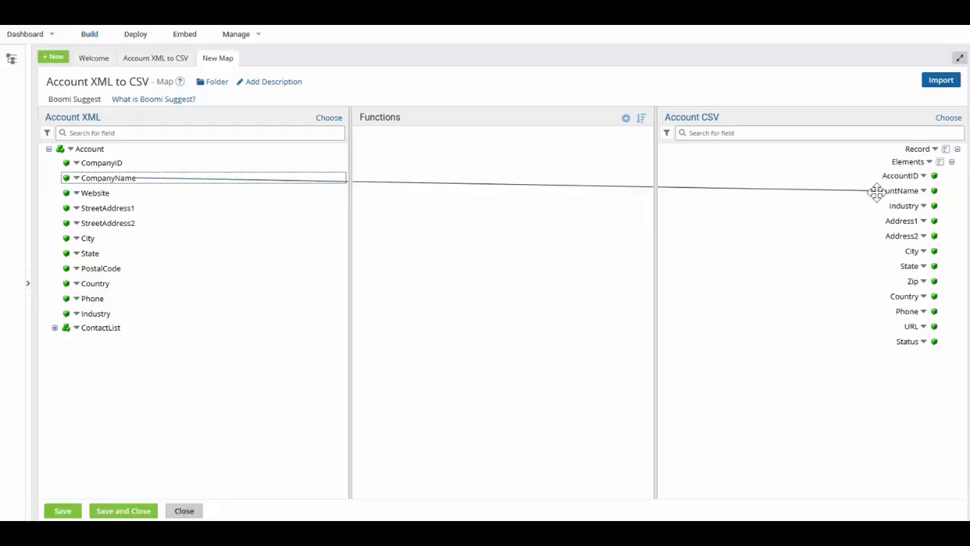
{"action": "left_click", "coordinate": [742, 241]}
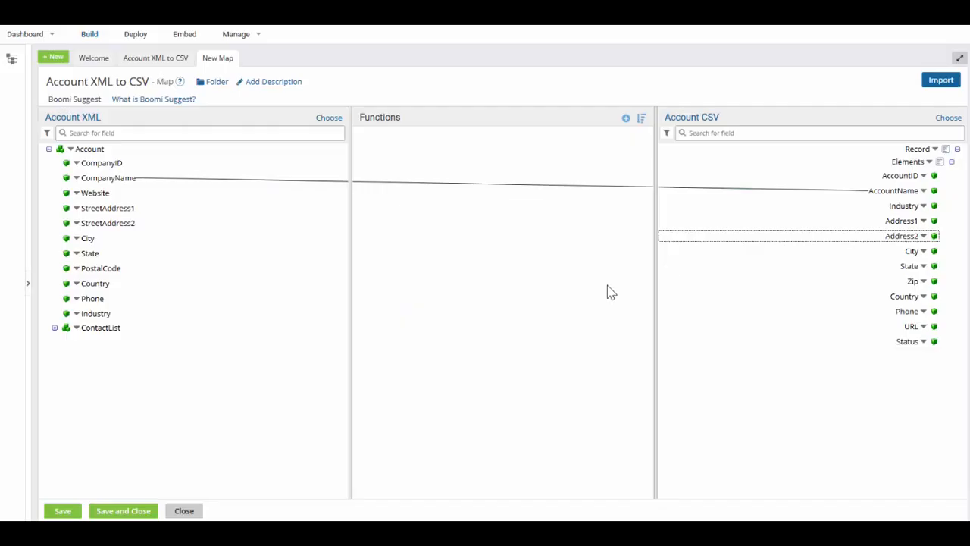
Step: Map the source field CompanyID to the destination field AccountID
{"action": "left_click", "coordinate": [90, 162]}
{"action": "left_click_drag", "start_coordinate": [89, 161], "coordinate": [898, 176]}
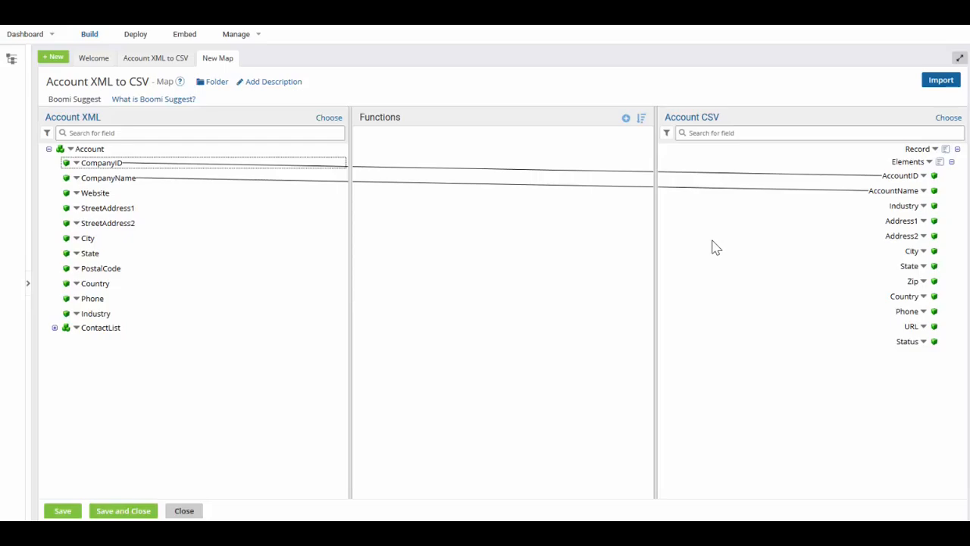
{"action": "left_click", "coordinate": [870, 286]}
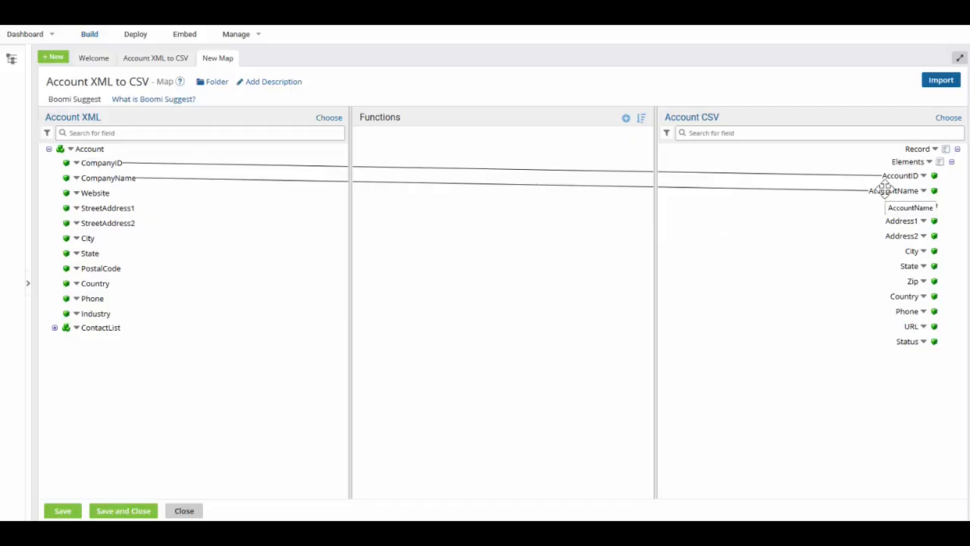
Step: Remove the mappings from the destination fields AccountName and AccountID
{"action": "left_click_drag", "start_coordinate": [885, 188], "coordinate": [851, 194]}
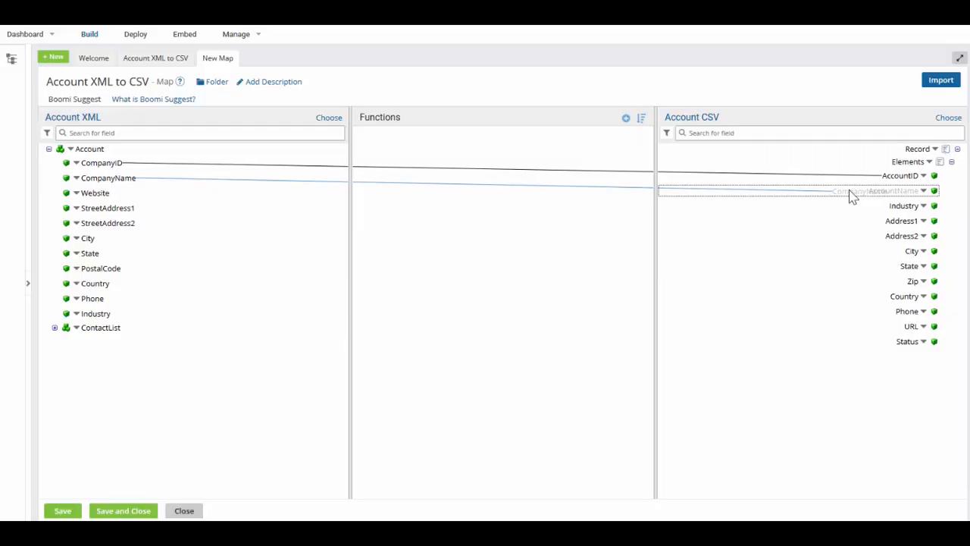
{"action": "left_click_drag", "start_coordinate": [852, 196], "coordinate": [853, 195]}
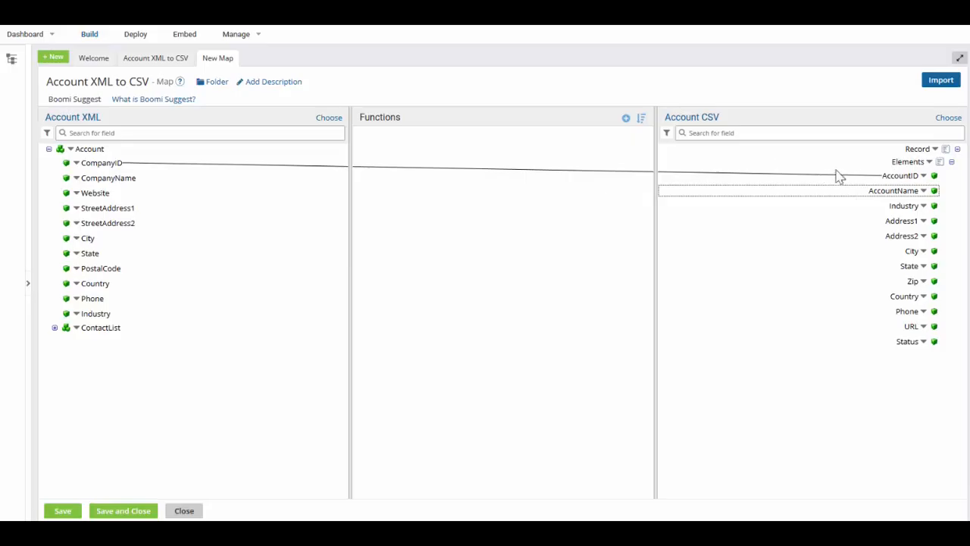
{"action": "left_click", "coordinate": [887, 175]}
{"action": "left_click_drag", "start_coordinate": [887, 175], "coordinate": [842, 178]}
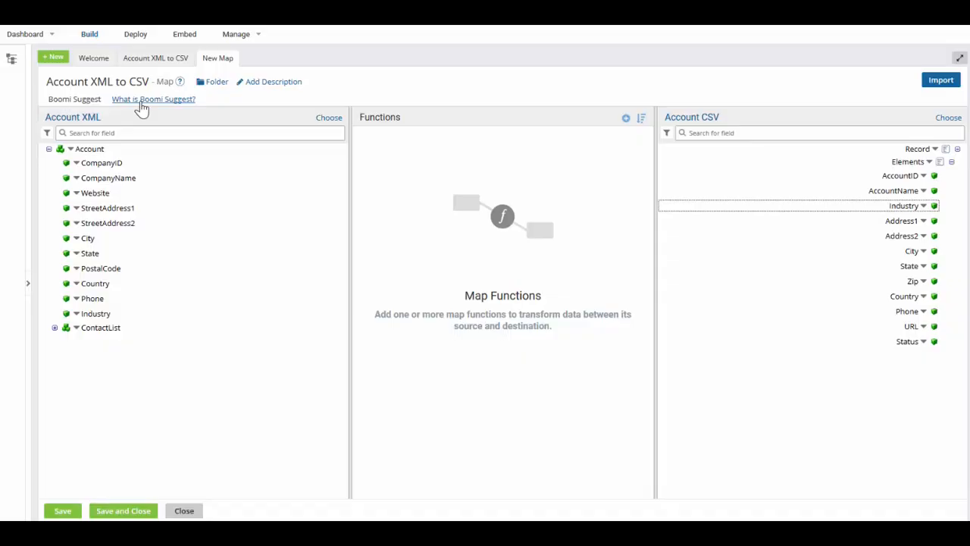
Step: Run Boomi Suggest and apply all its high confidence field mappings from Account XML to Account CSV, keeping Account/State as the source for State
{"action": "left_click", "coordinate": [74, 99]}
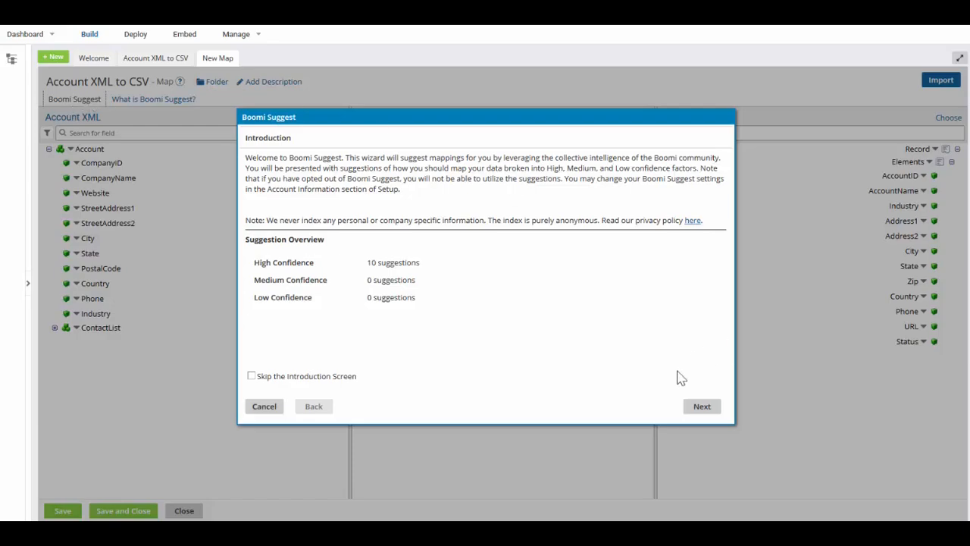
{"action": "left_click", "coordinate": [702, 407]}
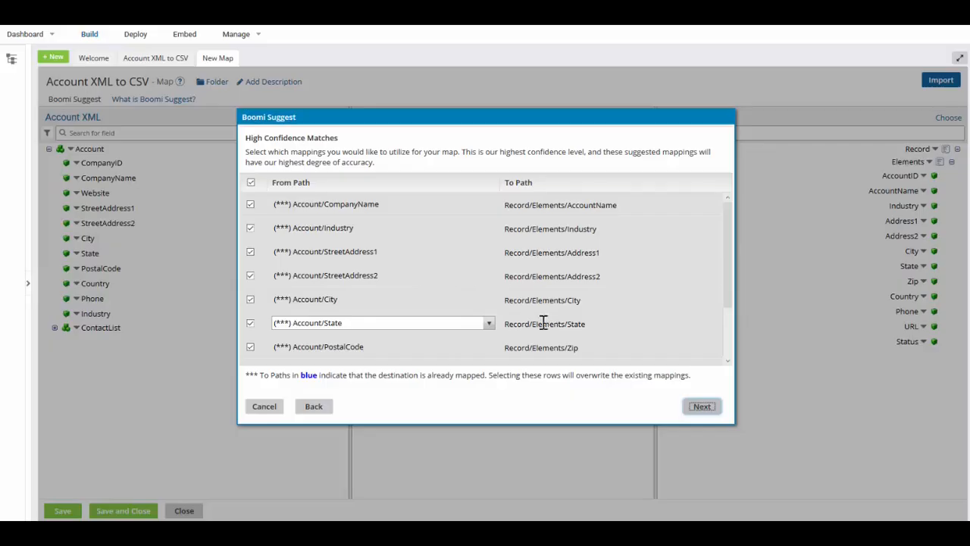
{"action": "left_click", "coordinate": [489, 325]}
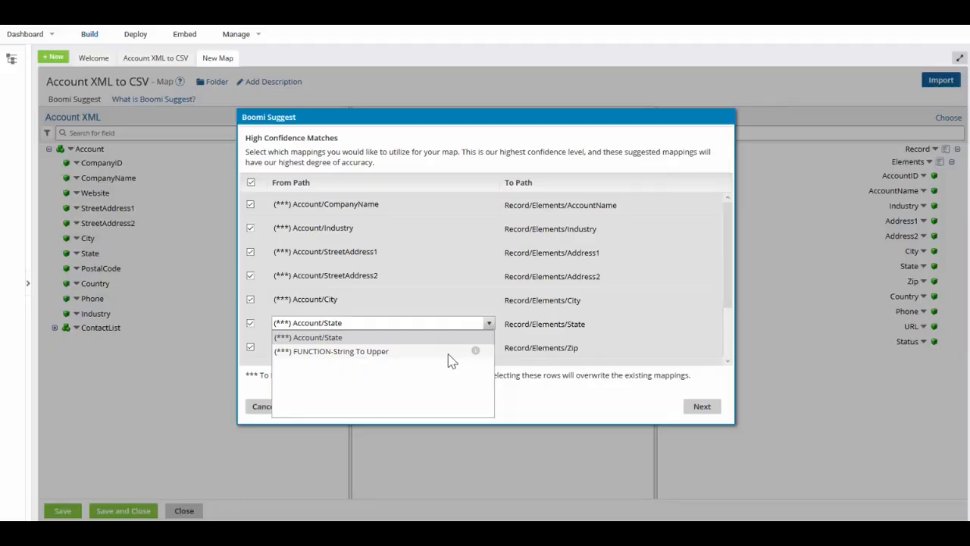
{"action": "left_click", "coordinate": [434, 299]}
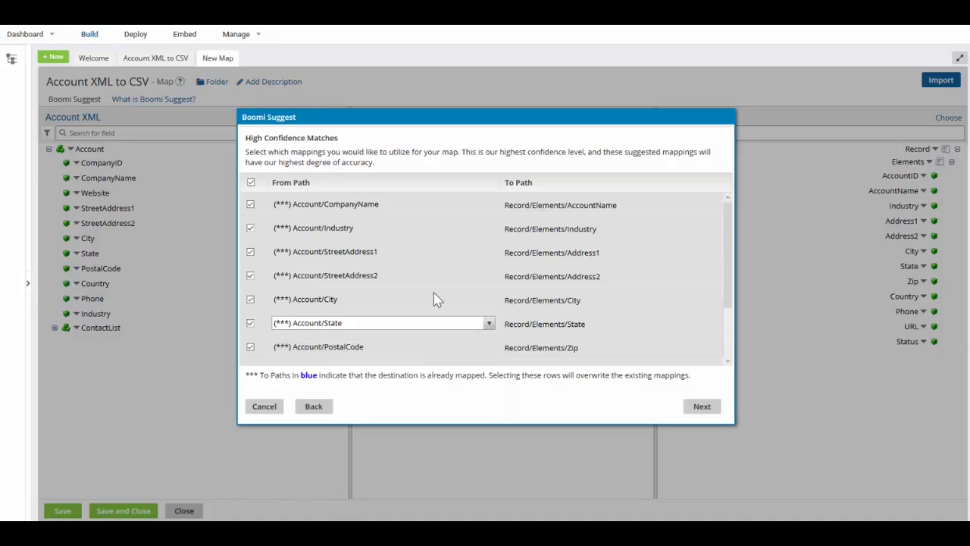
{"action": "scroll", "coordinate": [430, 356], "scroll_direction": "down", "scroll_amount": 3}
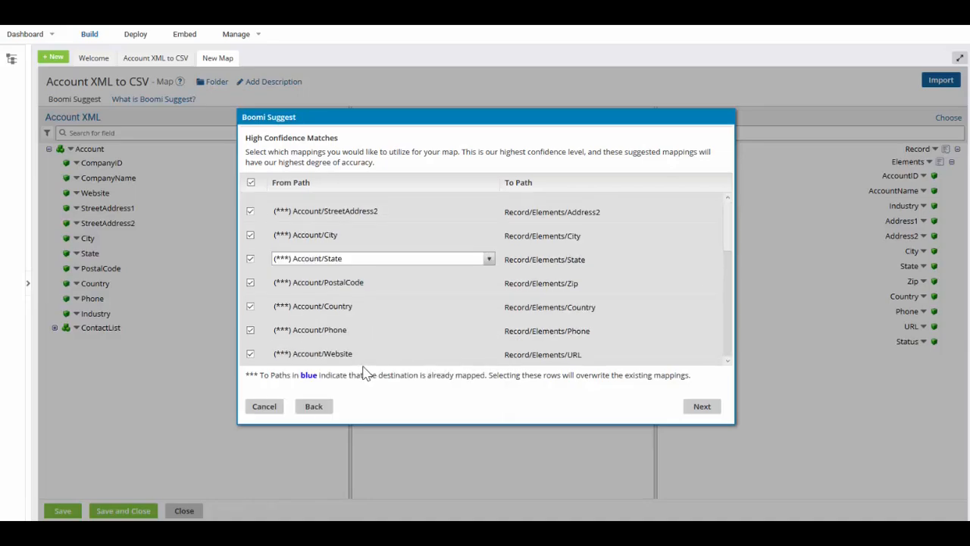
{"action": "left_click", "coordinate": [699, 410]}
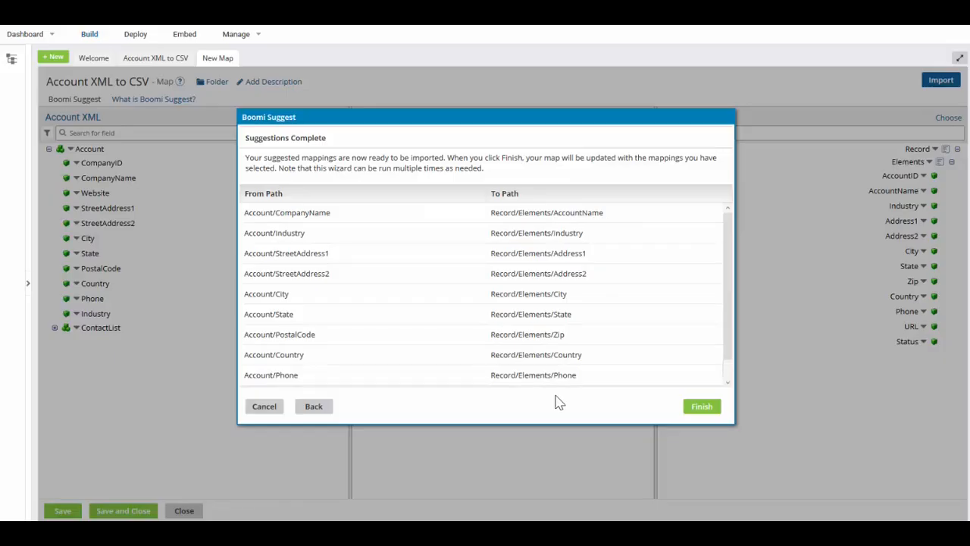
{"action": "left_click", "coordinate": [695, 409]}
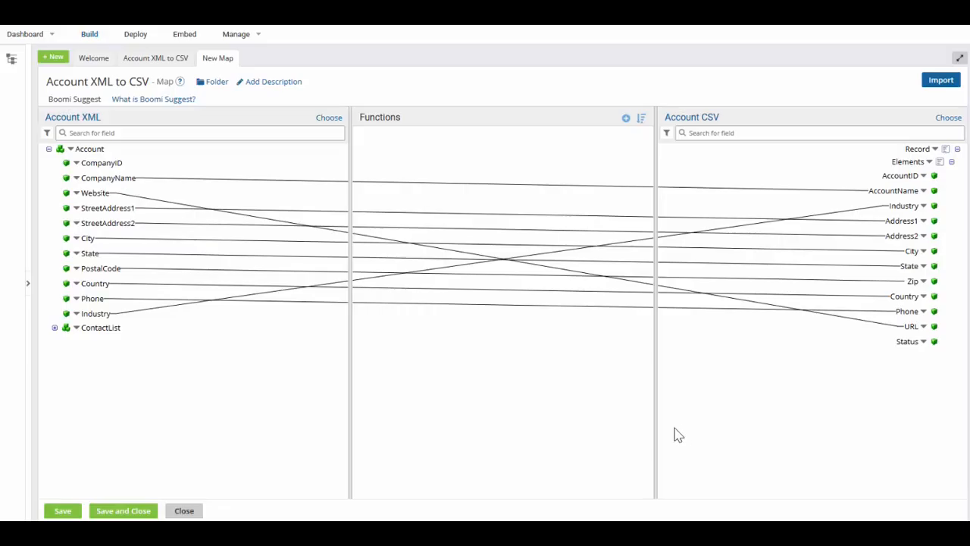
Step: Set the default value of the destination field Status to 1
{"action": "left_click", "coordinate": [924, 342]}
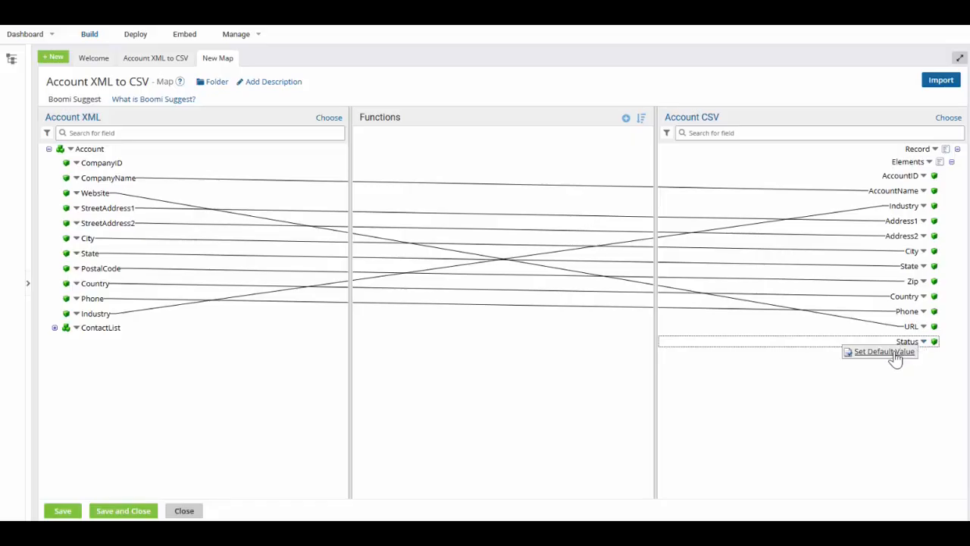
{"action": "left_click", "coordinate": [886, 352]}
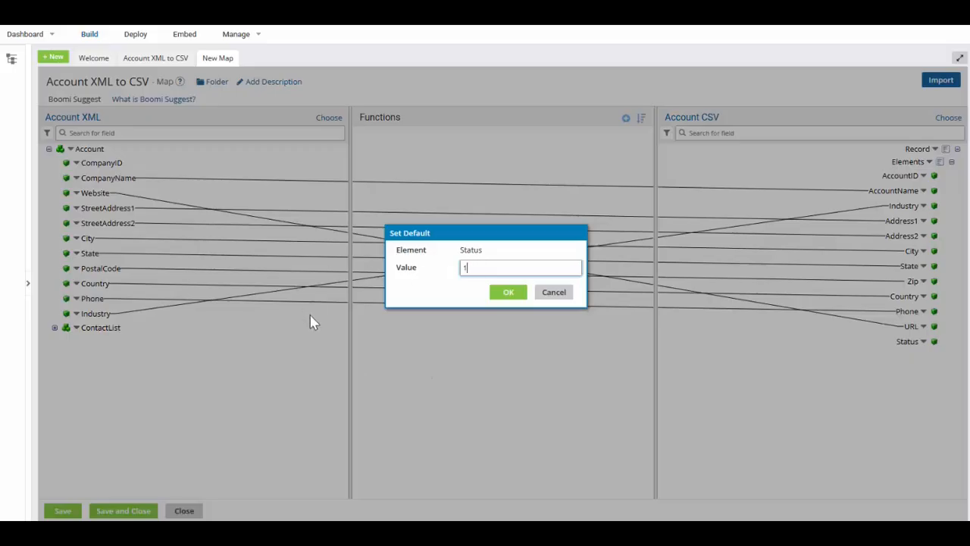
{"action": "type", "text": "1"}
{"action": "left_click", "coordinate": [508, 291]}
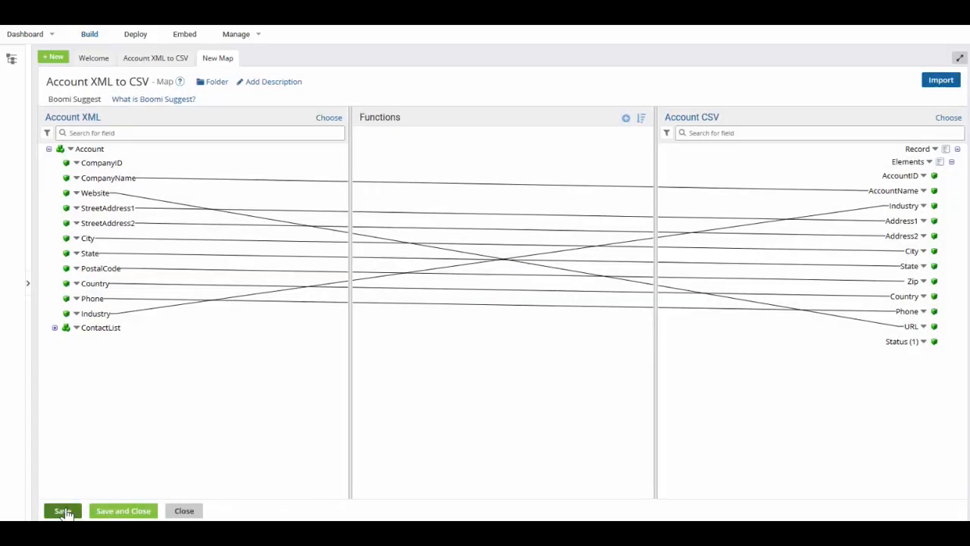
Step: Save and close the map, then confirm the Map shape's settings with the Account XML to CSV map
{"action": "left_click", "coordinate": [111, 513]}
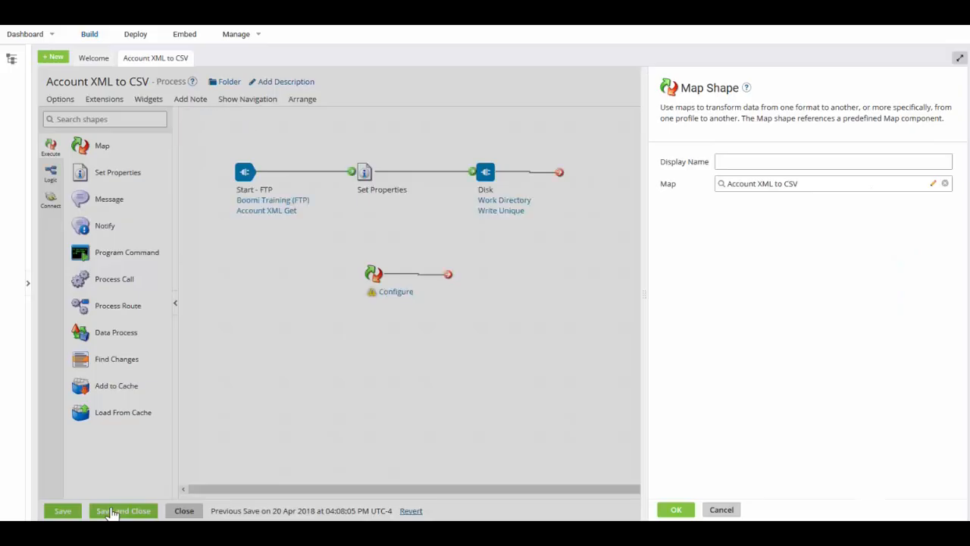
{"action": "left_click", "coordinate": [681, 511]}
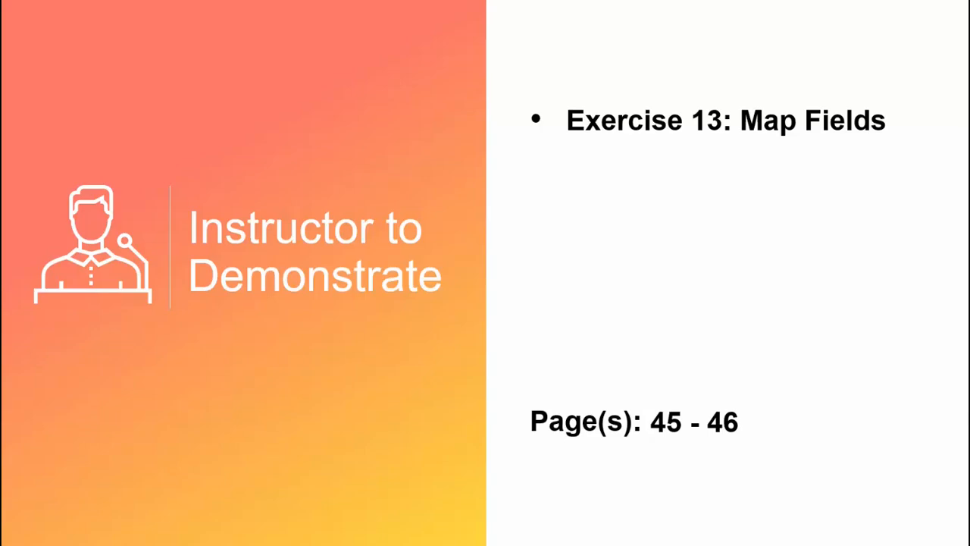
{"action": "key", "text": "Right"}
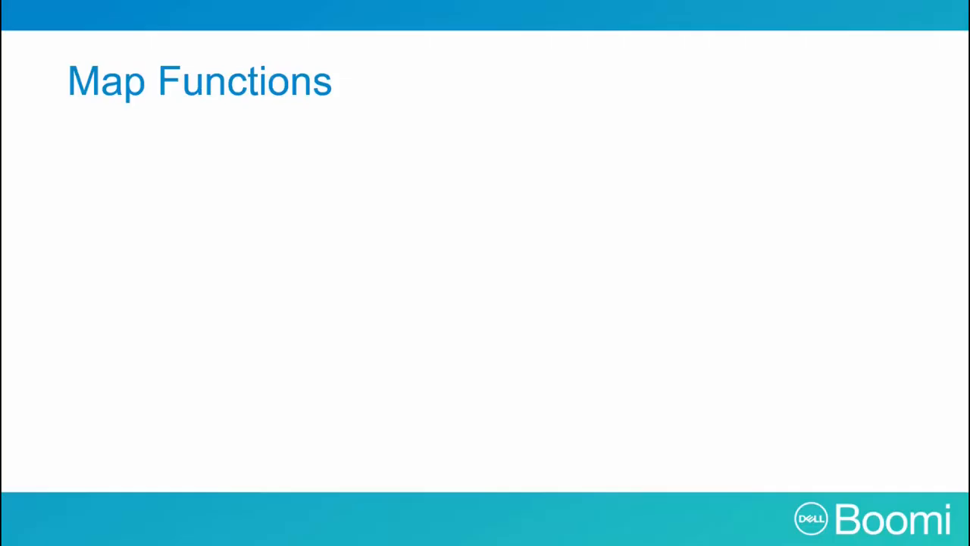